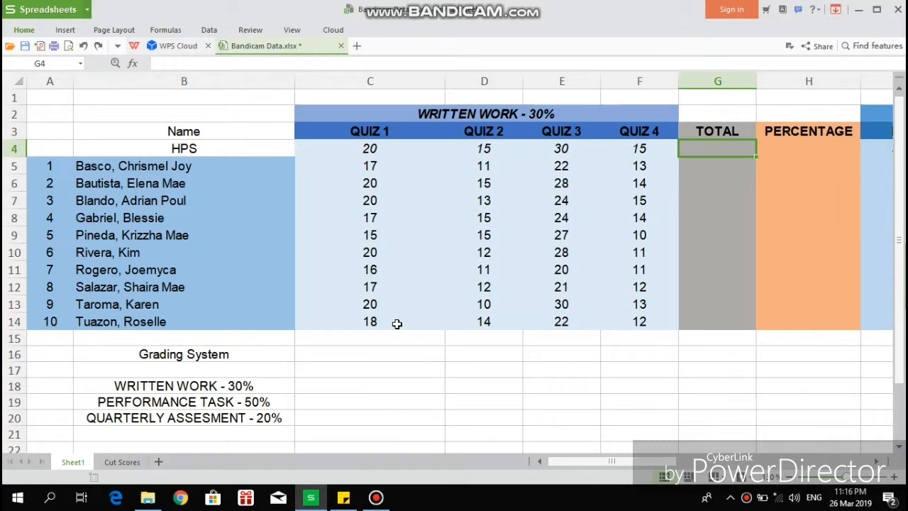
Examine the grading system weights listed below the class list and the WRITTEN WORK heading.
{"action": "left_click", "coordinate": [199, 381]}
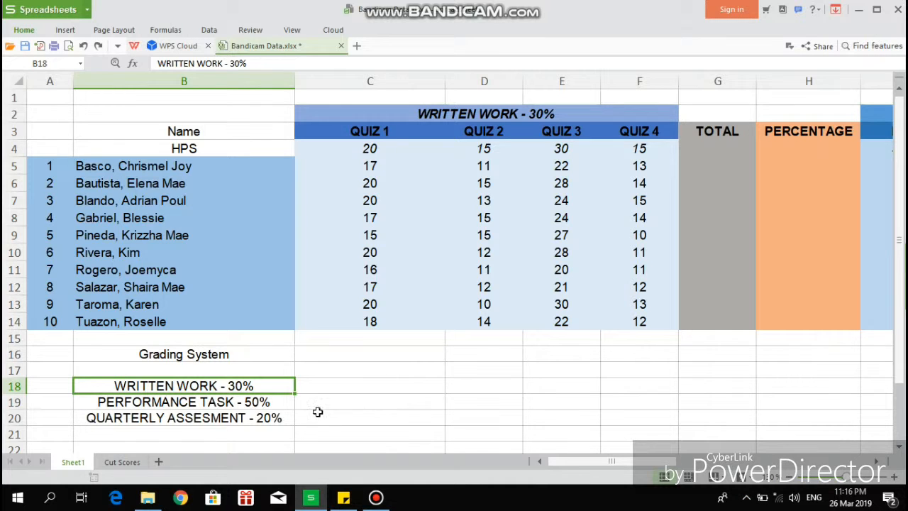
{"action": "left_click", "coordinate": [274, 416]}
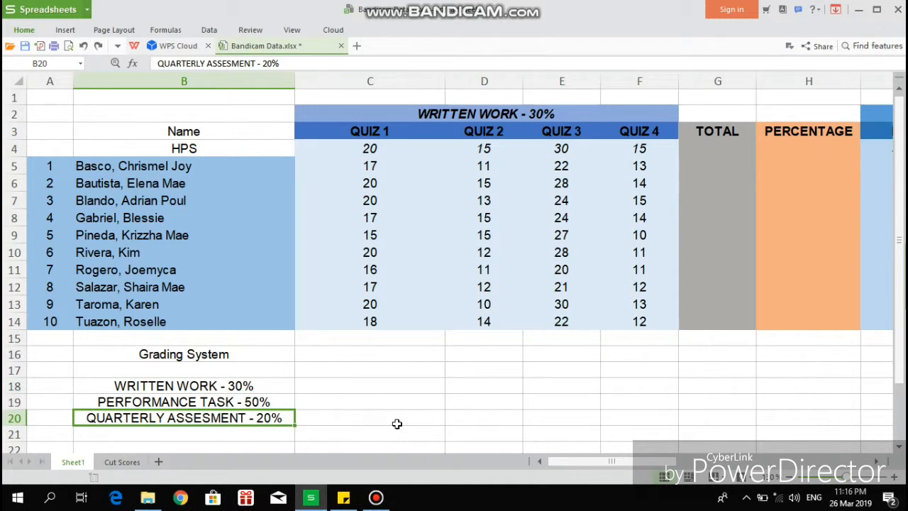
{"action": "left_click", "coordinate": [348, 397]}
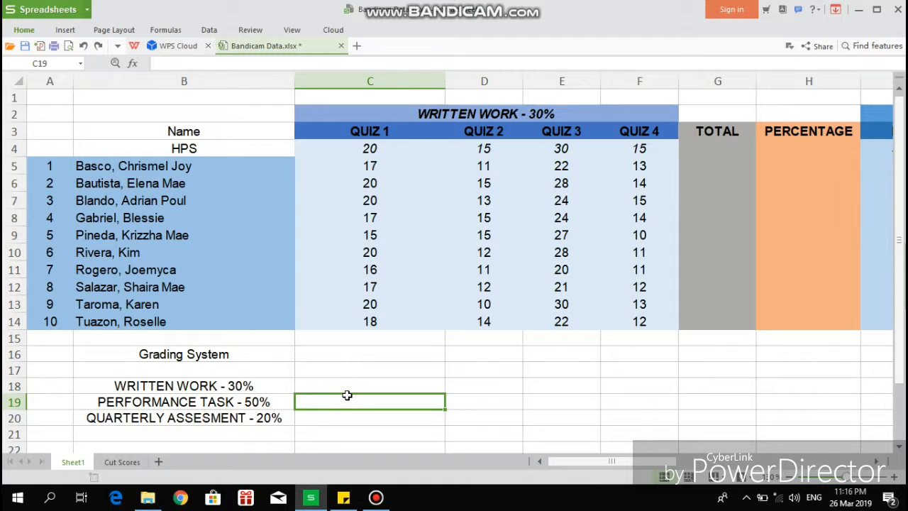
{"action": "left_click", "coordinate": [347, 394]}
{"action": "key", "text": "Up"}
{"action": "key", "text": "Up"}
{"action": "key", "text": "Up"}
{"action": "key", "text": "Up"}
{"action": "key", "text": "Up"}
{"action": "key", "text": "Up"}
{"action": "key", "text": "Up"}
{"action": "key", "text": "Up"}
{"action": "key", "text": "Up"}
{"action": "key", "text": "Up"}
{"action": "key", "text": "Up"}
{"action": "key", "text": "Up"}
{"action": "key", "text": "Up"}
{"action": "key", "text": "Up"}
{"action": "key", "text": "Up"}
{"action": "key", "text": "Up"}
{"action": "key", "text": "Up"}
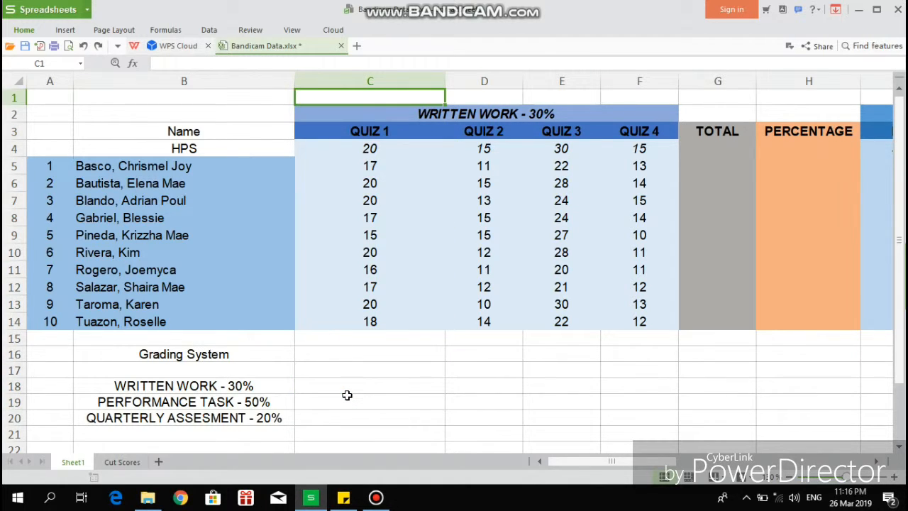
{"action": "key", "text": "Left"}
{"action": "key", "text": "Right"}
{"action": "key", "text": "Right"}
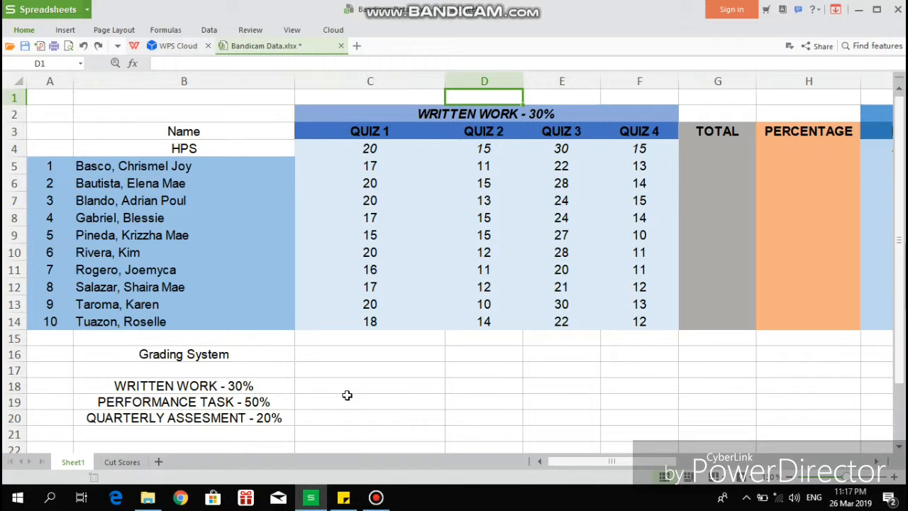
Look across the header row from the quizzes through the performance tasks to QUARTERLY ASSESEMENT and return to the first column.
{"action": "key", "text": "Down"}
{"action": "key", "text": "Down"}
{"action": "key", "text": "Right"}
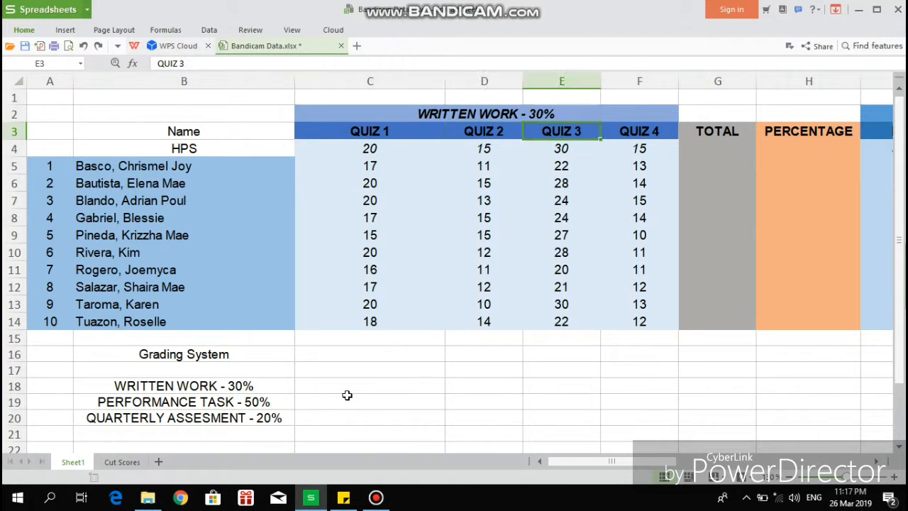
{"action": "key", "text": "Right"}
{"action": "key", "text": "Right"}
{"action": "key", "text": "Right"}
{"action": "key", "text": "Right"}
{"action": "key", "text": "Right"}
{"action": "key", "text": "Right"}
{"action": "key", "text": "Right"}
{"action": "key", "text": "Right"}
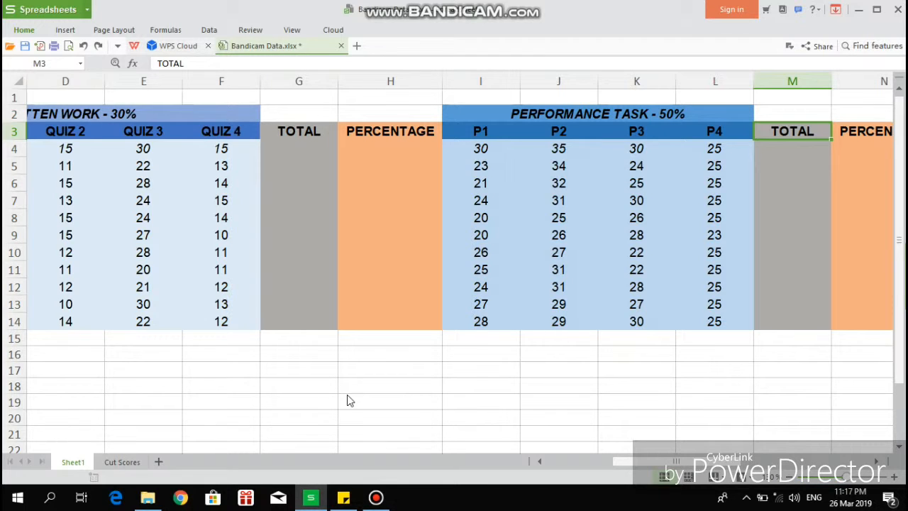
{"action": "key", "text": "Right"}
{"action": "key", "text": "Right"}
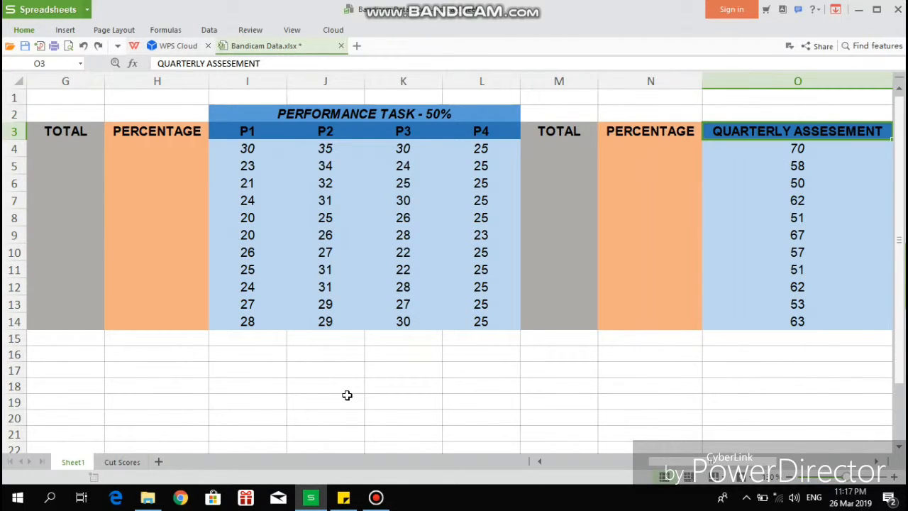
{"action": "key", "text": "Left"}
{"action": "key", "text": "Left"}
{"action": "key", "text": "Left"}
{"action": "key", "text": "Left"}
{"action": "key", "text": "Left"}
{"action": "key", "text": "Left"}
{"action": "key", "text": "Left"}
{"action": "key", "text": "Left"}
{"action": "key", "text": "Left"}
{"action": "key", "text": "Left"}
{"action": "key", "text": "Left"}
{"action": "key", "text": "Left"}
{"action": "key", "text": "Left"}
{"action": "key", "text": "Left"}
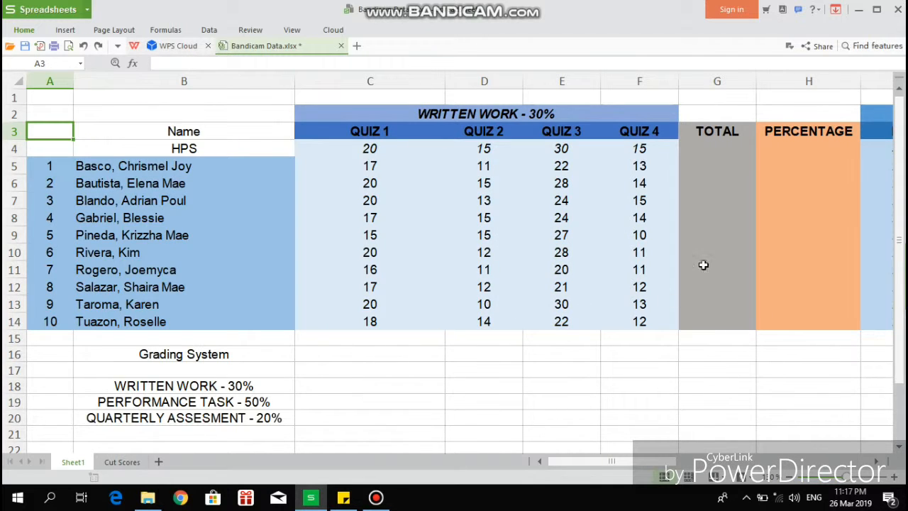
Enter =SUM(C4:F4) in G4 to total the four quizzes' highest possible scores.
{"action": "left_click", "coordinate": [718, 146]}
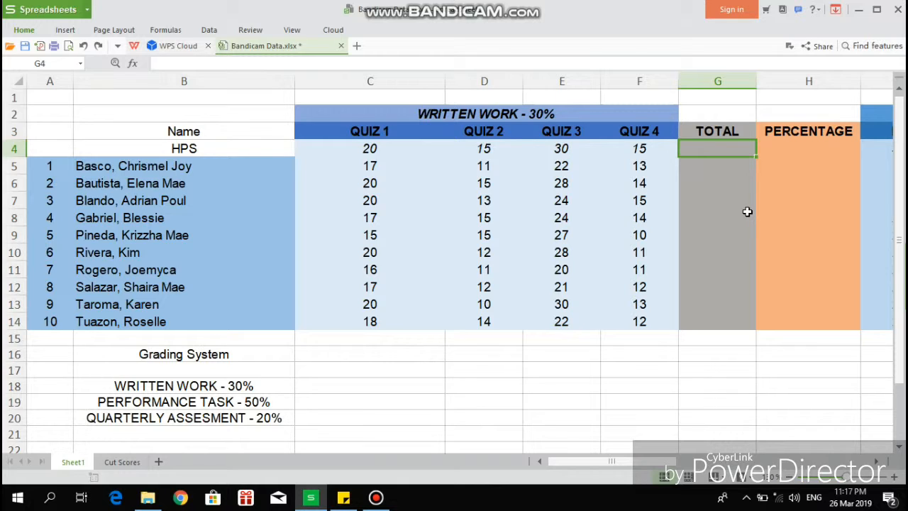
{"action": "type", "text": "="}
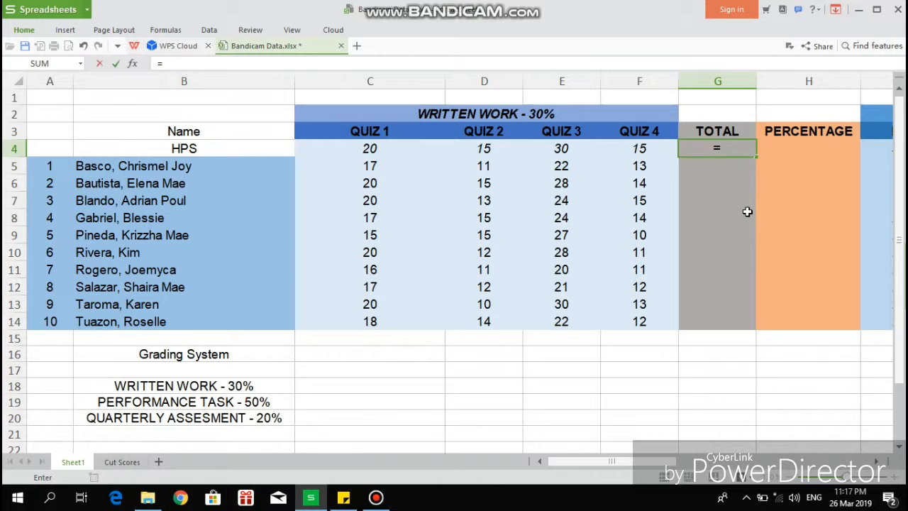
{"action": "type", "text": "SUM"}
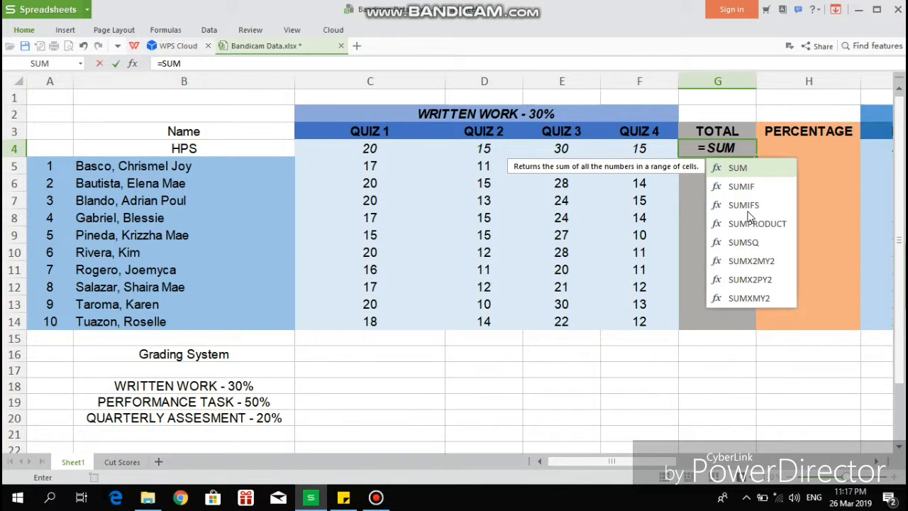
{"action": "type", "text": "("}
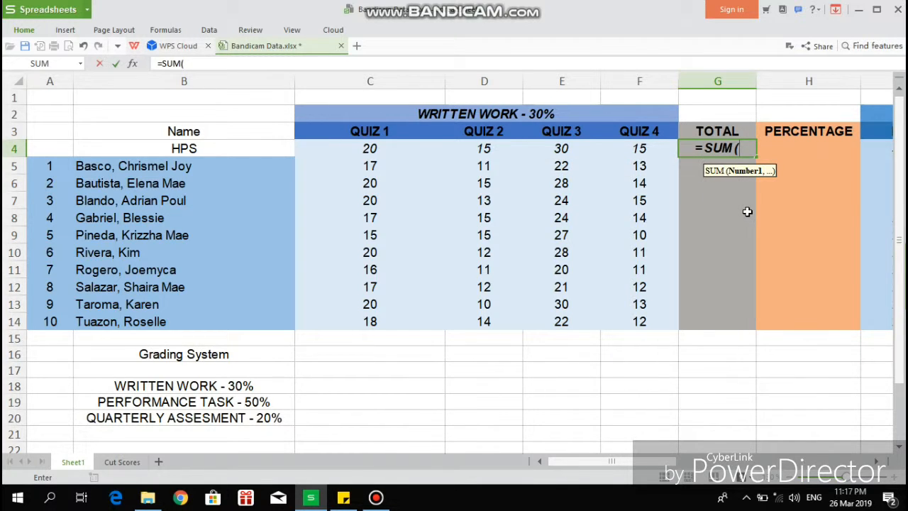
{"action": "left_click", "coordinate": [353, 147]}
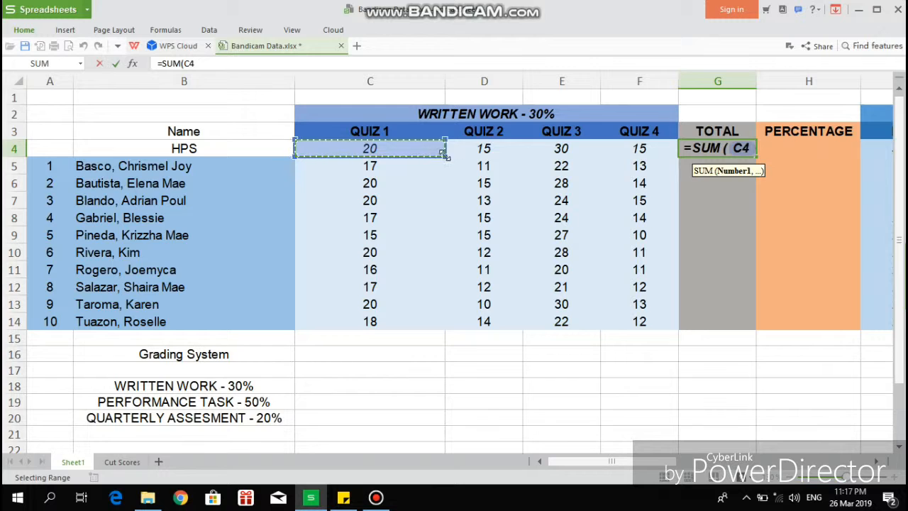
{"action": "left_click_drag", "start_coordinate": [444, 154], "coordinate": [637, 152]}
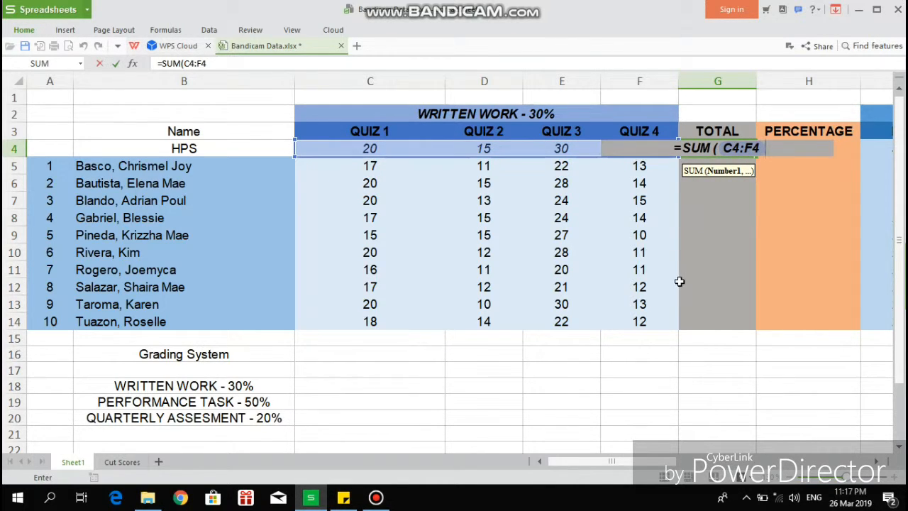
{"action": "type", "text": ")"}
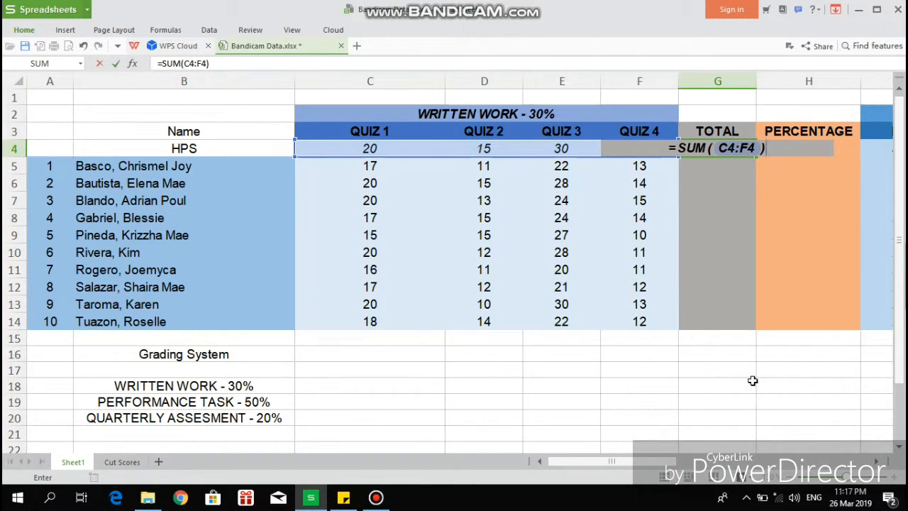
{"action": "key", "text": "Return"}
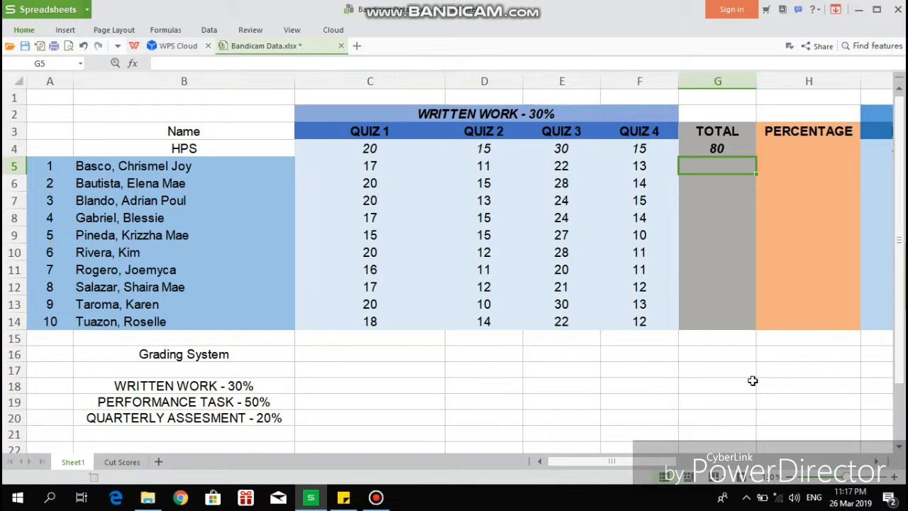
Fill the written work TOTAL formula from G4 down to G14 and check the copied formula in G7.
{"action": "key", "text": "Up"}
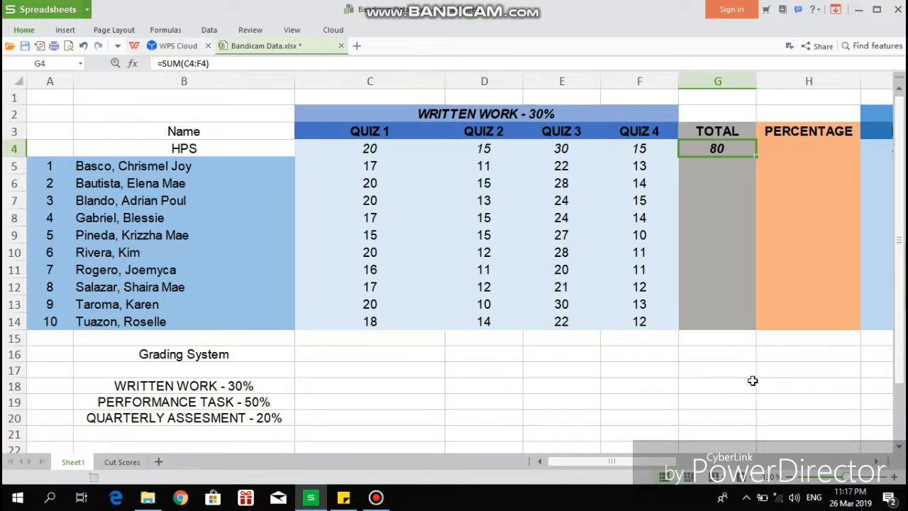
{"action": "left_click", "coordinate": [758, 155]}
{"action": "left_click_drag", "start_coordinate": [757, 155], "coordinate": [748, 322]}
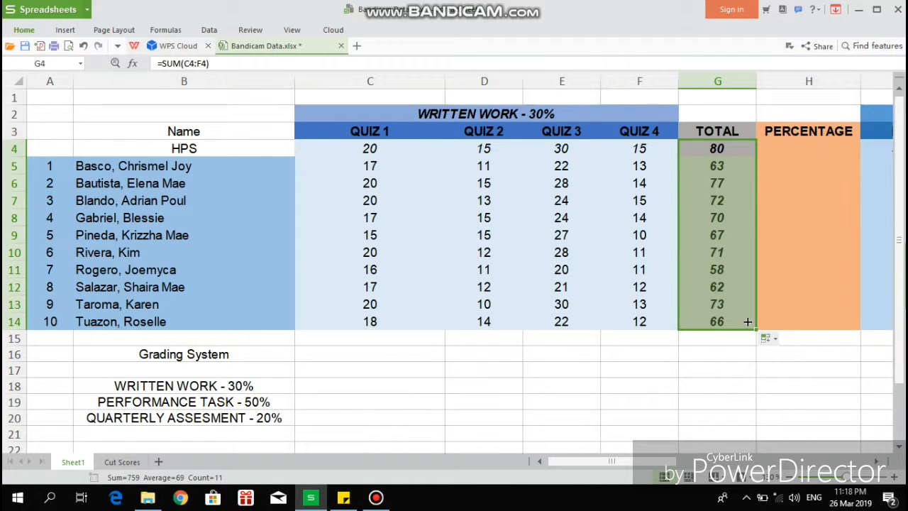
{"action": "left_click", "coordinate": [726, 201]}
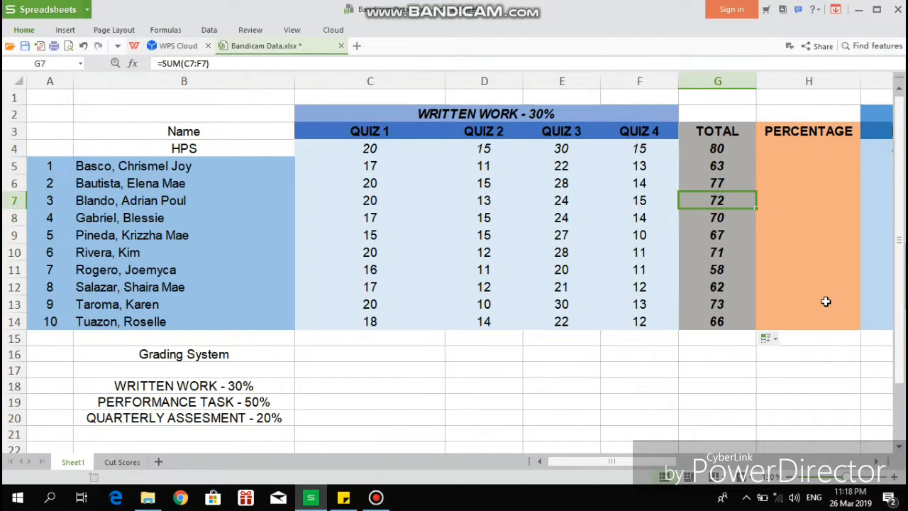
{"action": "key", "text": "Right"}
{"action": "key", "text": "Right"}
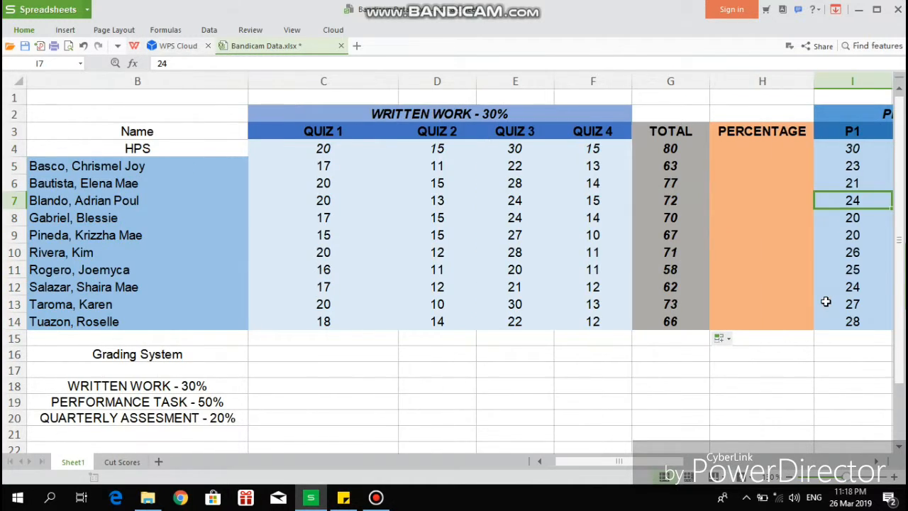
{"action": "key", "text": "Left"}
{"action": "key", "text": "Up"}
{"action": "key", "text": "Up"}
{"action": "key", "text": "Up"}
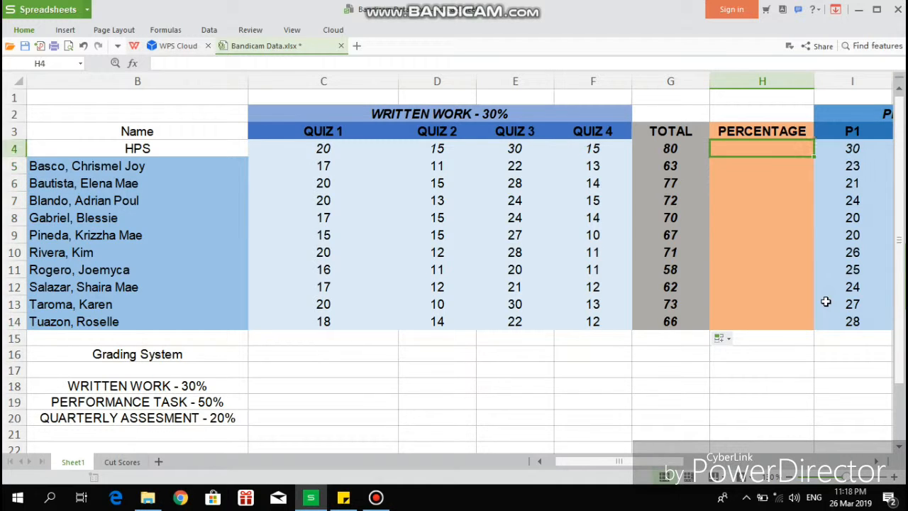
{"action": "left_click", "coordinate": [464, 64]}
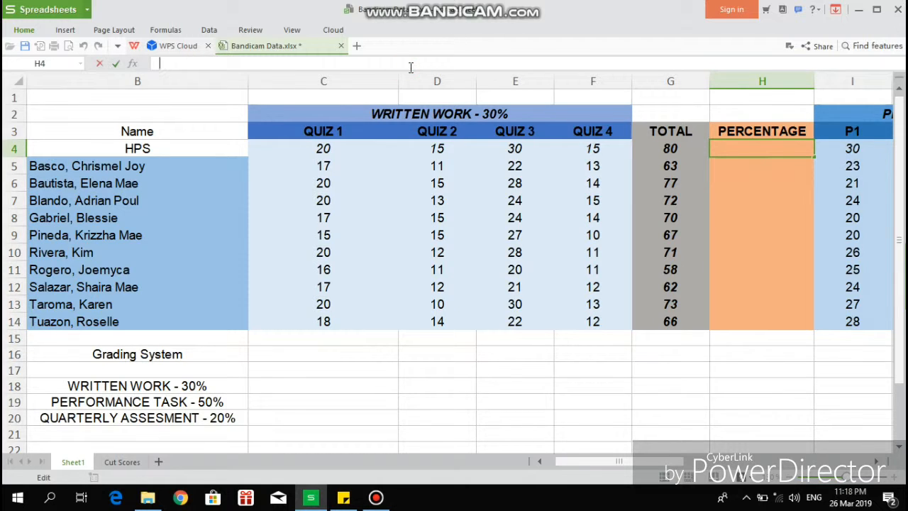
{"action": "type", "text": "="}
{"action": "type", "text": "("}
{"action": "left_click", "coordinate": [693, 145]}
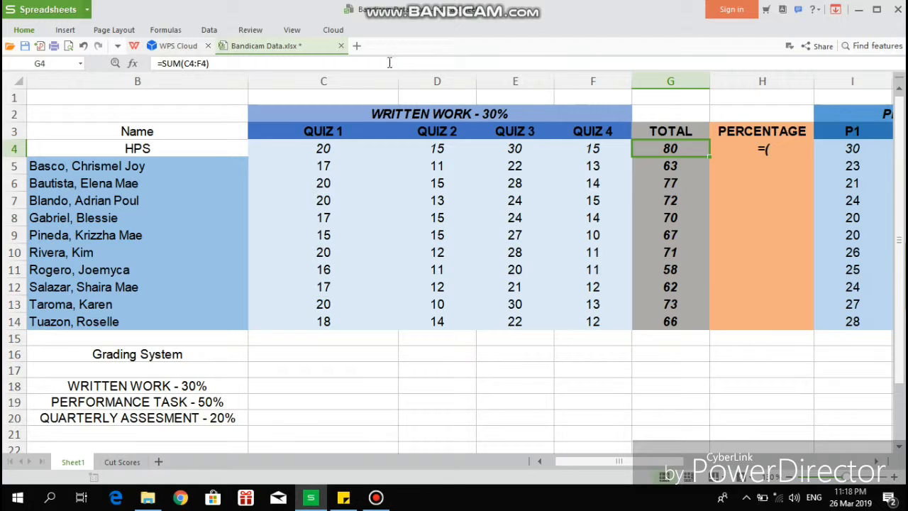
Start the written work PERCENTAGE formula in H4 over again as =(G4/G4.
{"action": "left_click", "coordinate": [764, 149]}
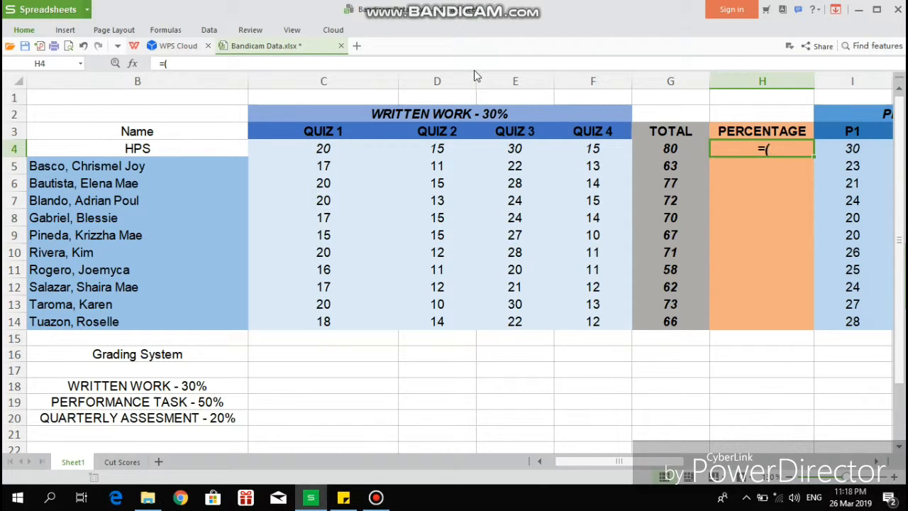
{"action": "left_click", "coordinate": [430, 63]}
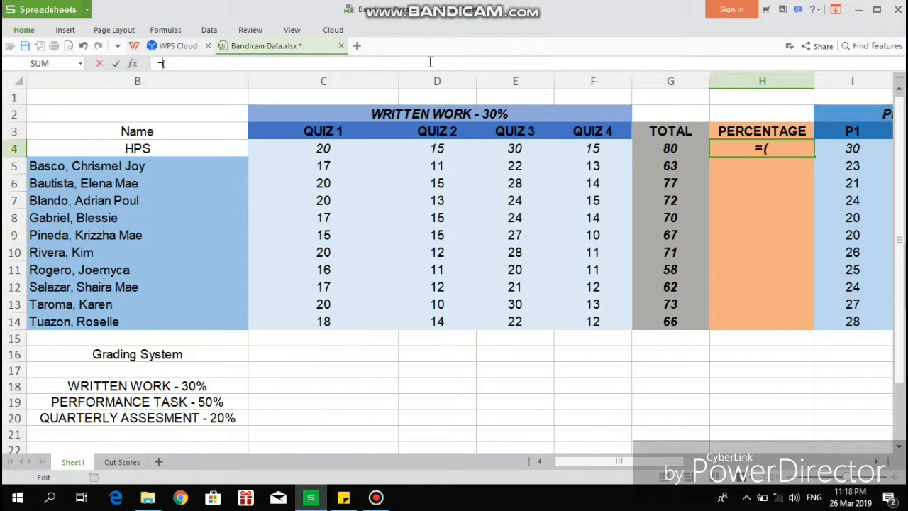
{"action": "key", "text": "BackSpace"}
{"action": "key", "text": "BackSpace"}
{"action": "type", "text": "("}
{"action": "left_click", "coordinate": [694, 144]}
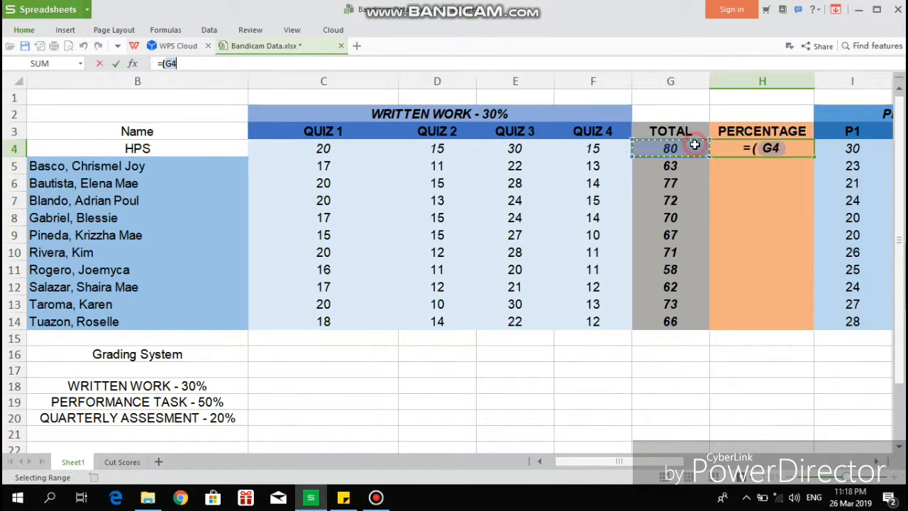
{"action": "type", "text": "/"}
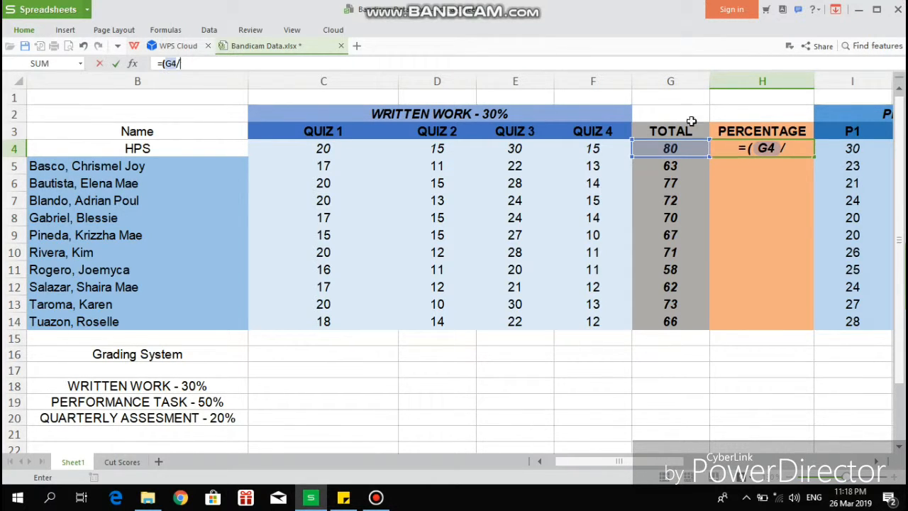
{"action": "left_click", "coordinate": [674, 148]}
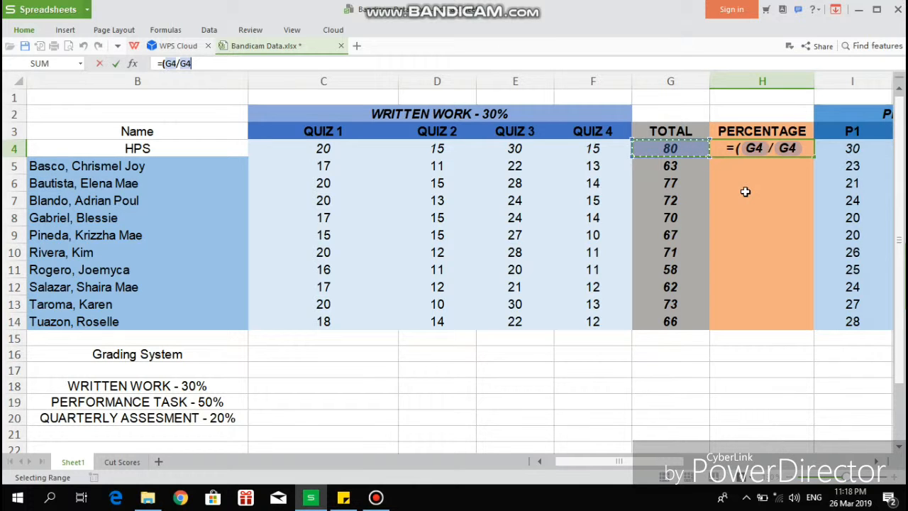
Lock the divisor's row as G$4 and complete the H4 formula as =(G4/G$4)*100.
{"action": "key", "text": "Left"}
{"action": "key", "text": "Right"}
{"action": "left_click", "coordinate": [187, 64]}
{"action": "left_click", "coordinate": [185, 64]}
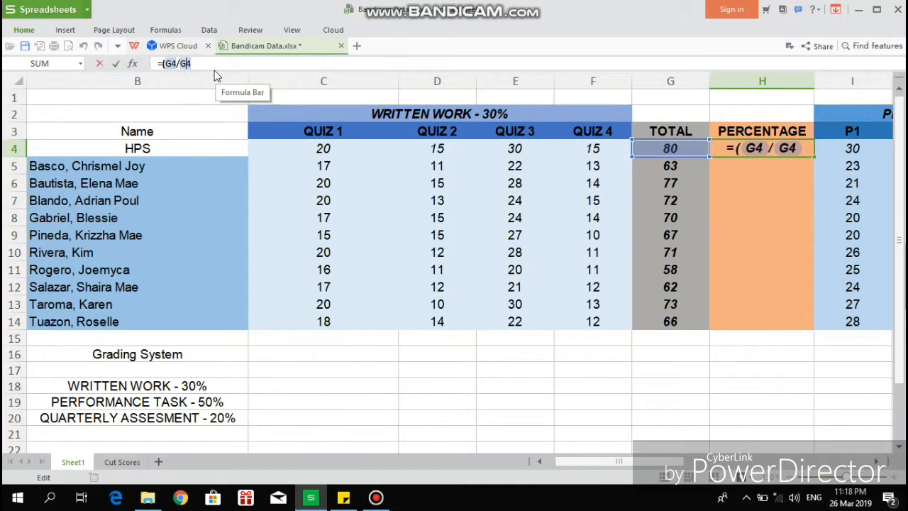
{"action": "type", "text": "4"}
{"action": "key", "text": "BackSpace"}
{"action": "type", "text": "$4"}
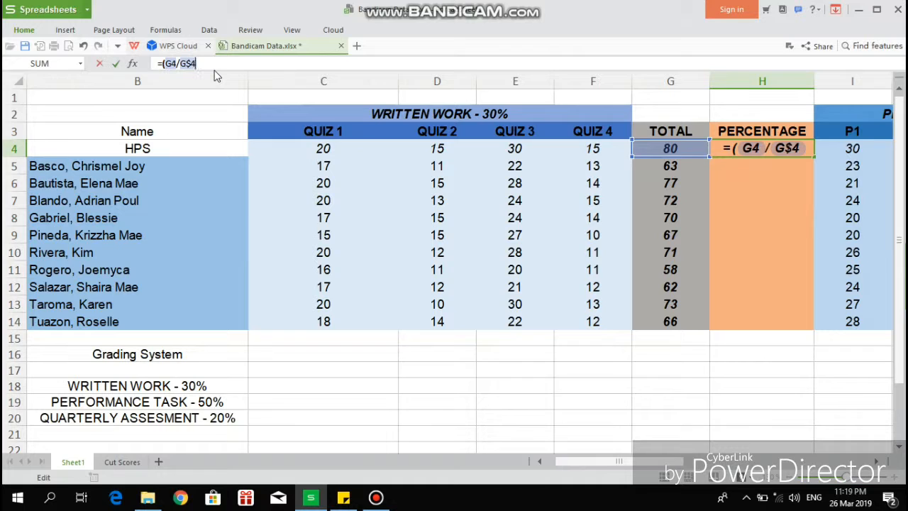
{"action": "type", "text": ")"}
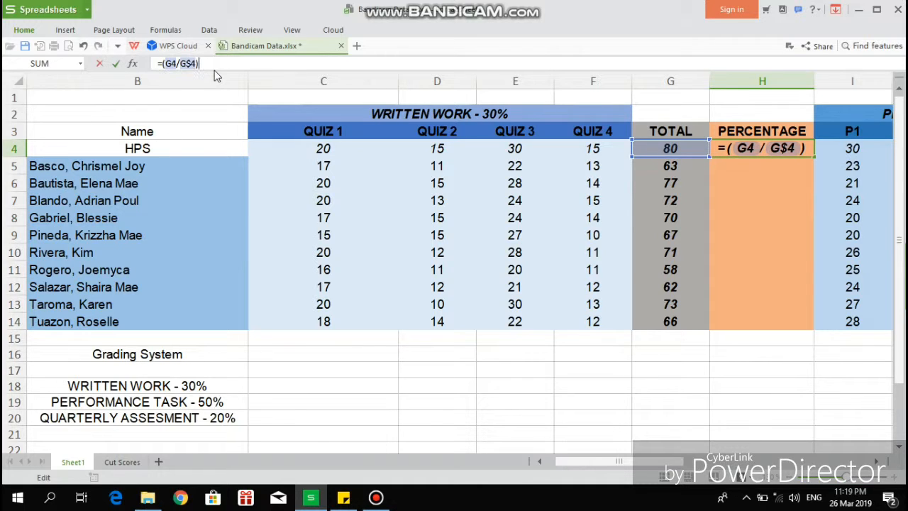
{"action": "type", "text": "*"}
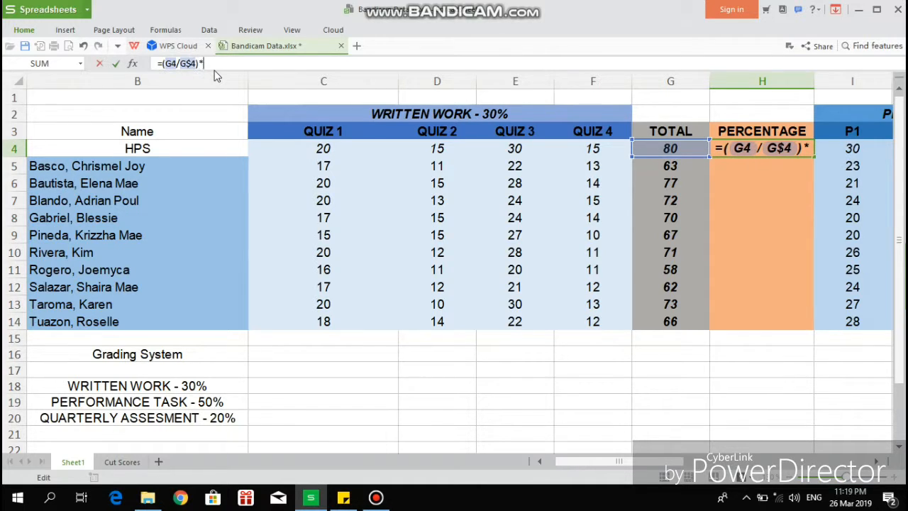
{"action": "type", "text": "100"}
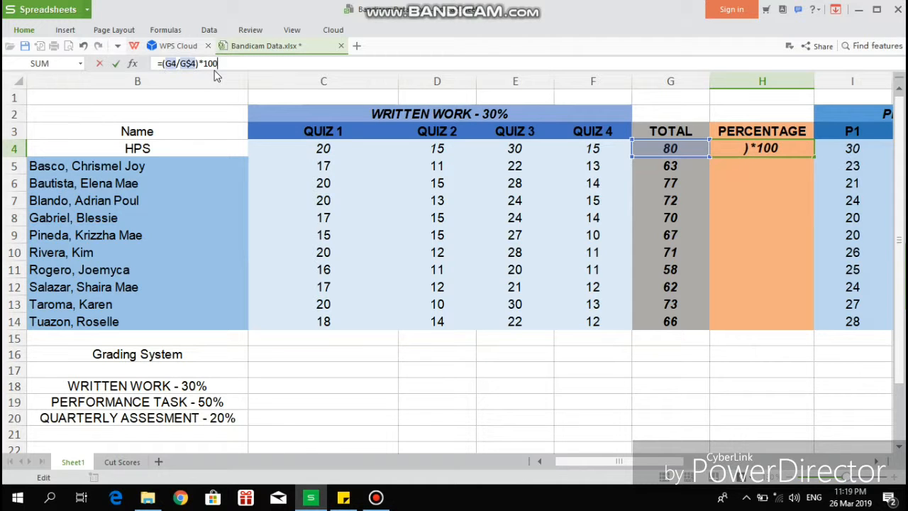
{"action": "key", "text": "Return"}
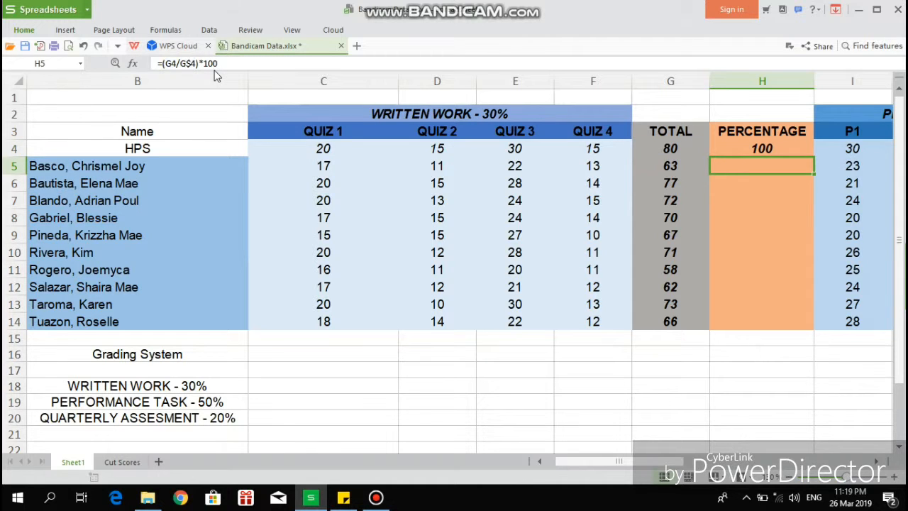
Fill the written work PERCENTAGE formula from H4 down to H14.
{"action": "key", "text": "Up"}
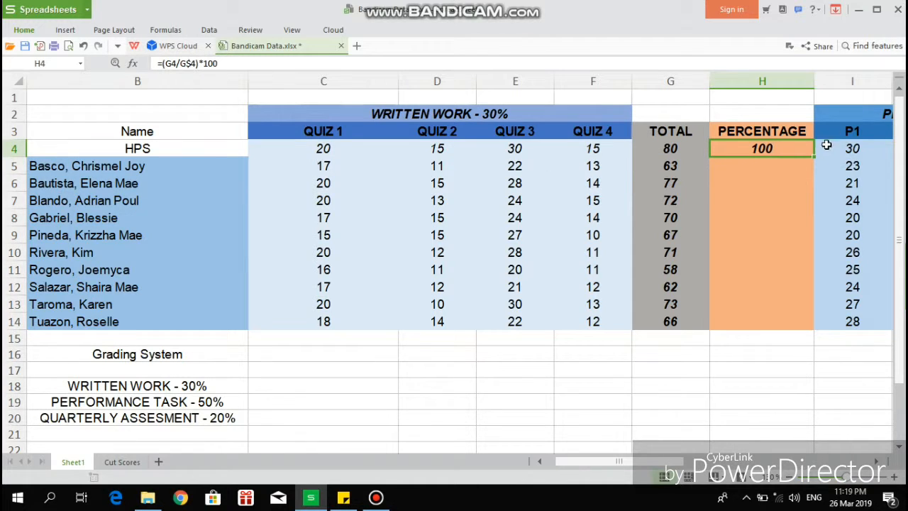
{"action": "left_click_drag", "start_coordinate": [812, 155], "coordinate": [787, 323]}
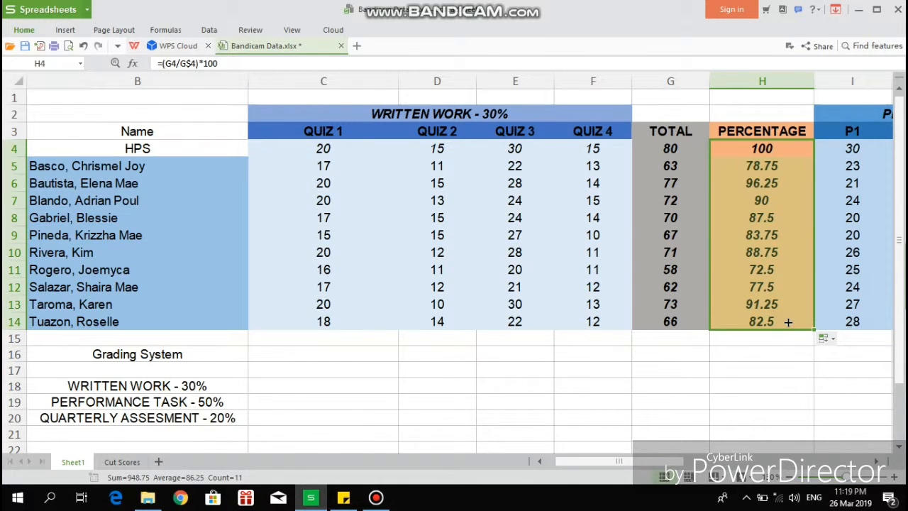
{"action": "left_click", "coordinate": [797, 362]}
{"action": "key", "text": "Tab"}
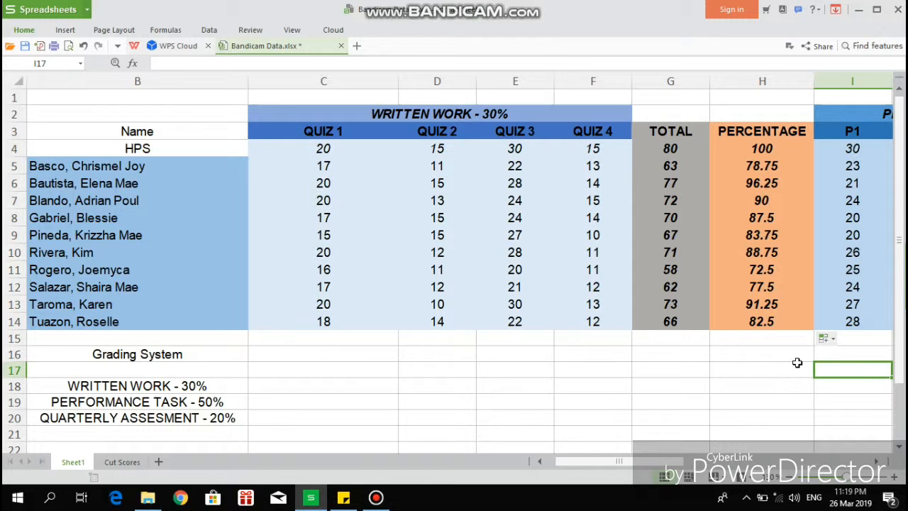
{"action": "key", "text": "Tab"}
{"action": "key", "text": "Tab"}
{"action": "key", "text": "Tab"}
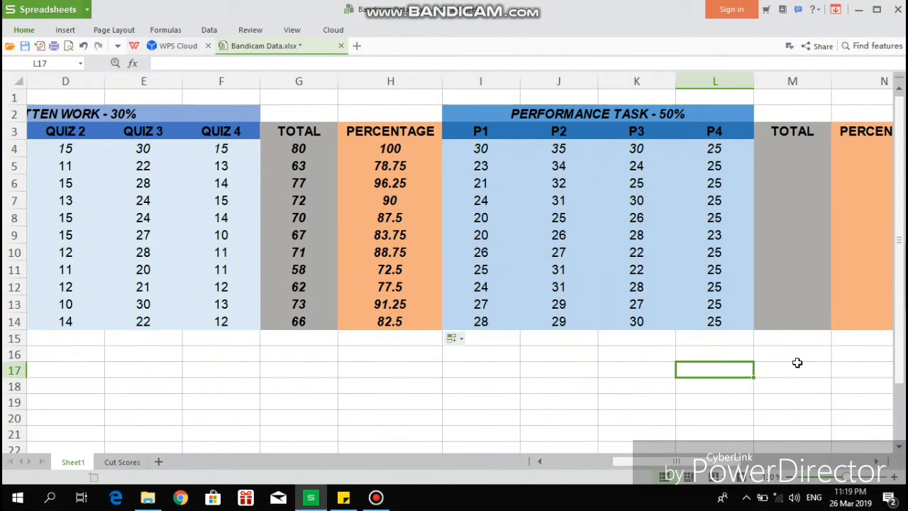
{"action": "key", "text": "Tab"}
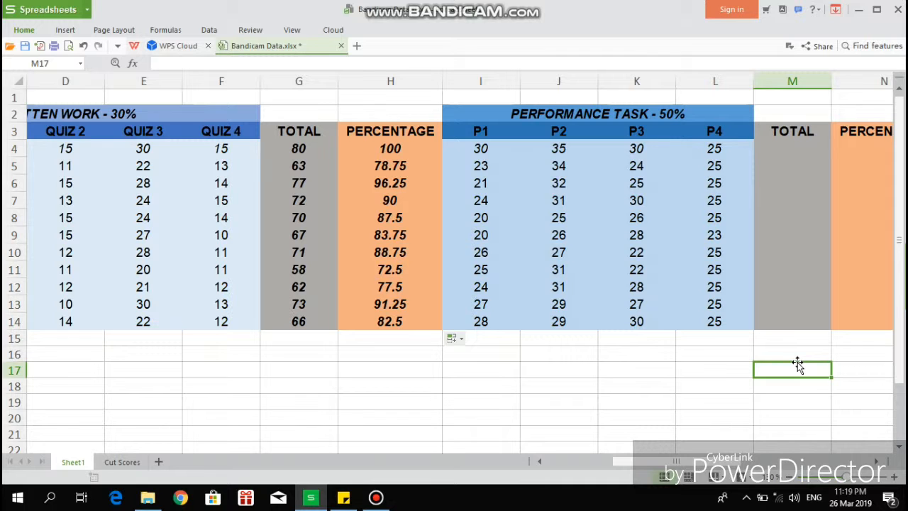
{"action": "key", "text": "Tab"}
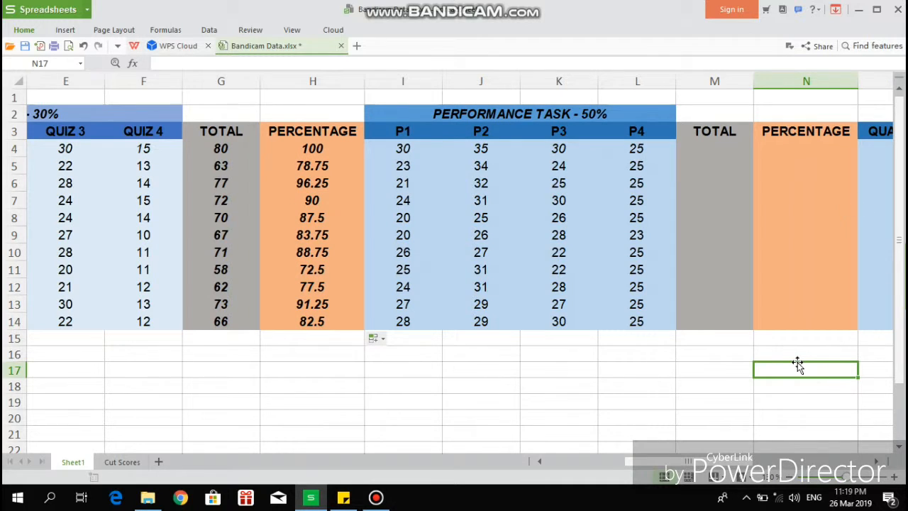
{"action": "left_click", "coordinate": [766, 154]}
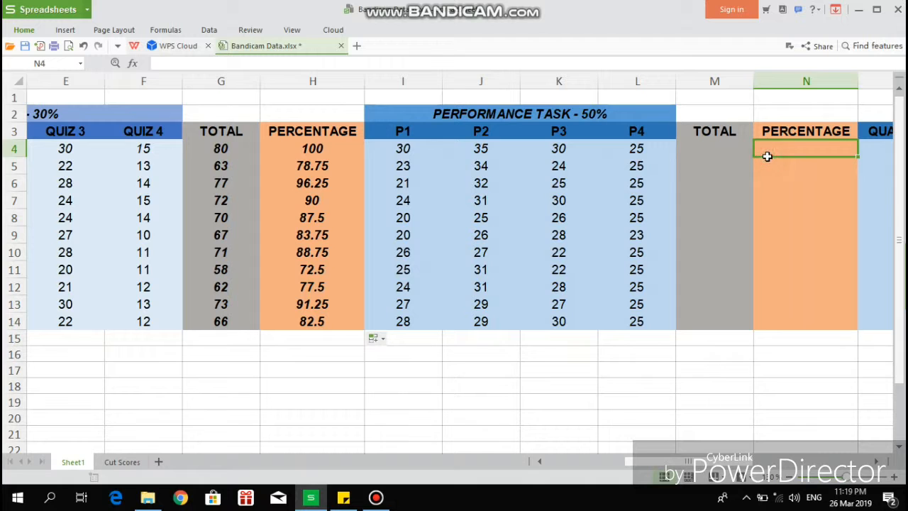
{"action": "key", "text": "Left"}
{"action": "type", "text": "=SUM"}
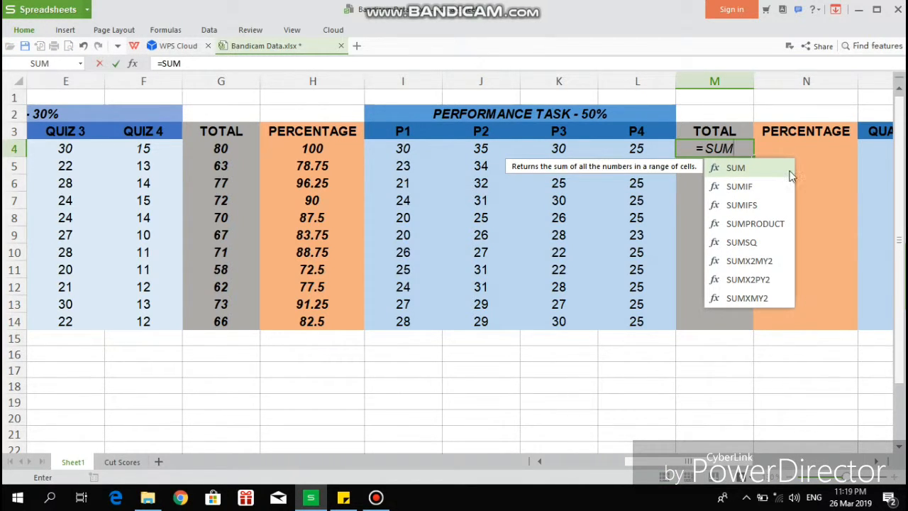
{"action": "key", "text": "BackSpace"}
{"action": "key", "text": "BackSpace"}
{"action": "key", "text": "BackSpace"}
{"action": "key", "text": "BackSpace"}
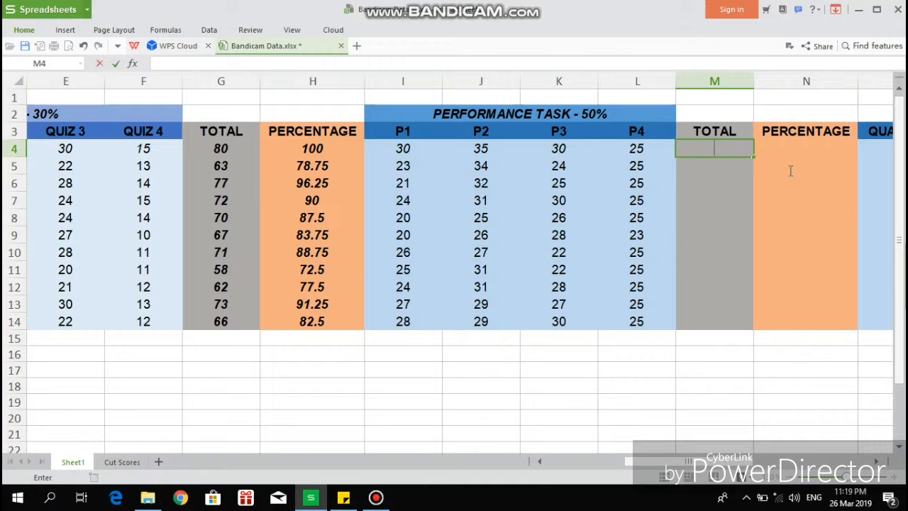
{"action": "left_click", "coordinate": [23, 30]}
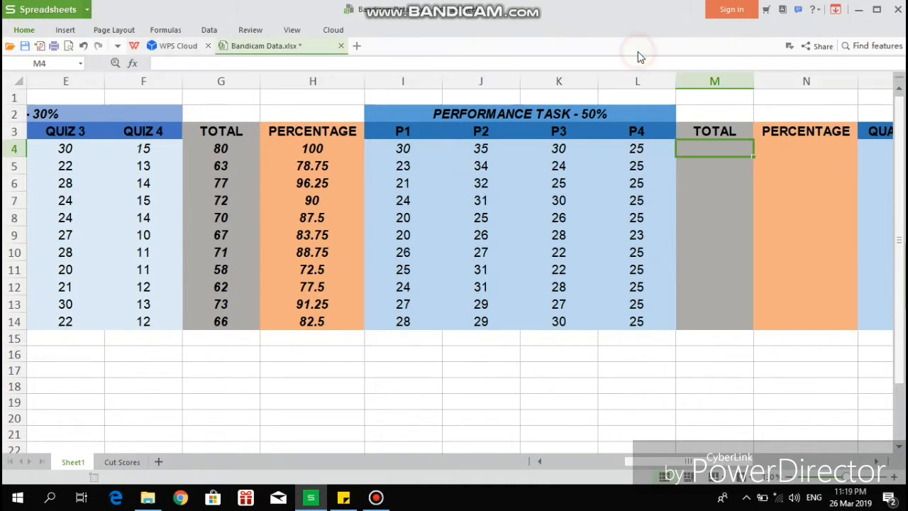
Try inserting an AutoSum formula in the P1 highest possible score cell I4, and undo it.
{"action": "left_click", "coordinate": [413, 151]}
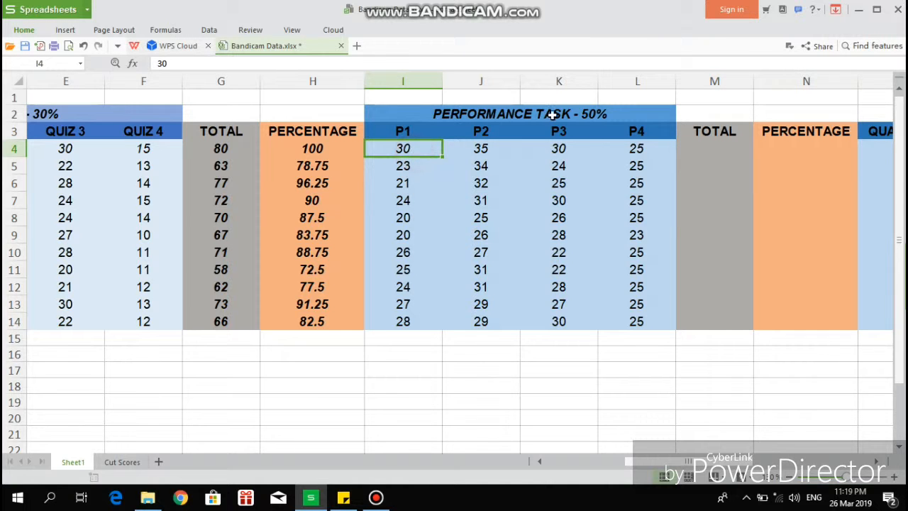
{"action": "left_click", "coordinate": [24, 32]}
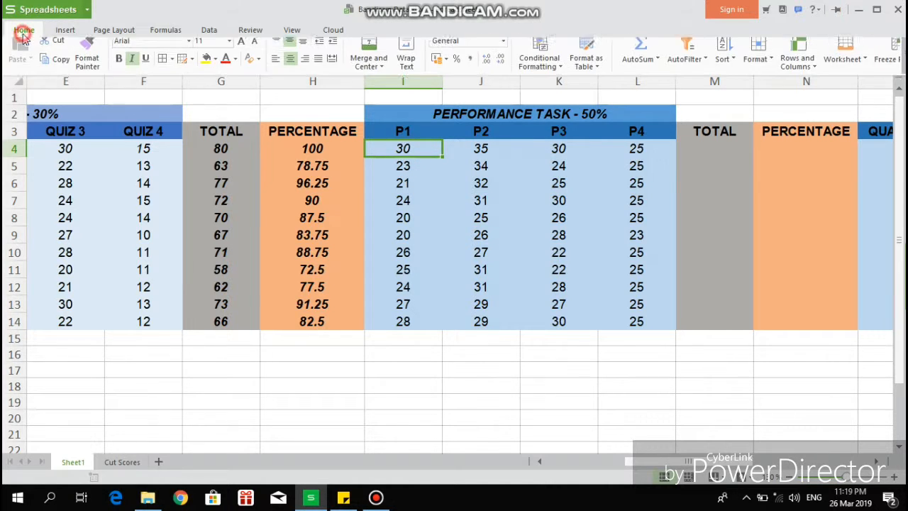
{"action": "left_click", "coordinate": [637, 51]}
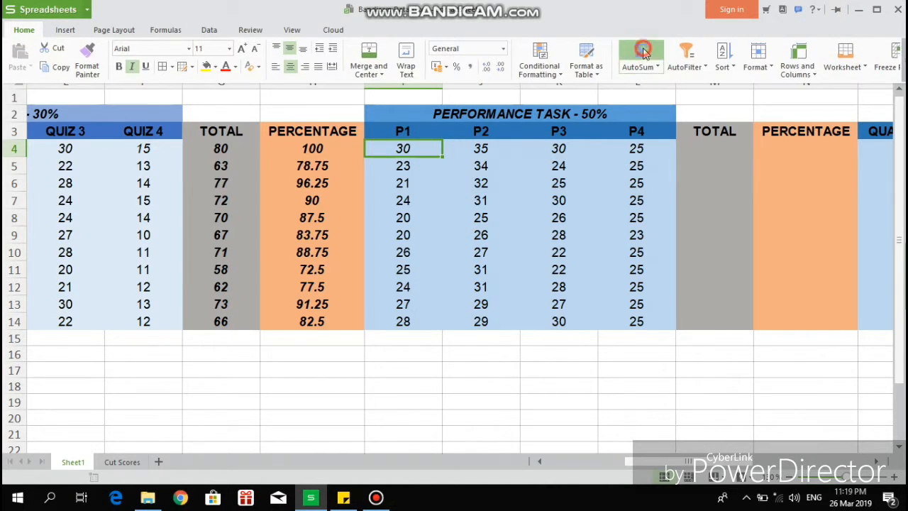
{"action": "left_click", "coordinate": [682, 179]}
{"action": "left_click", "coordinate": [724, 114]}
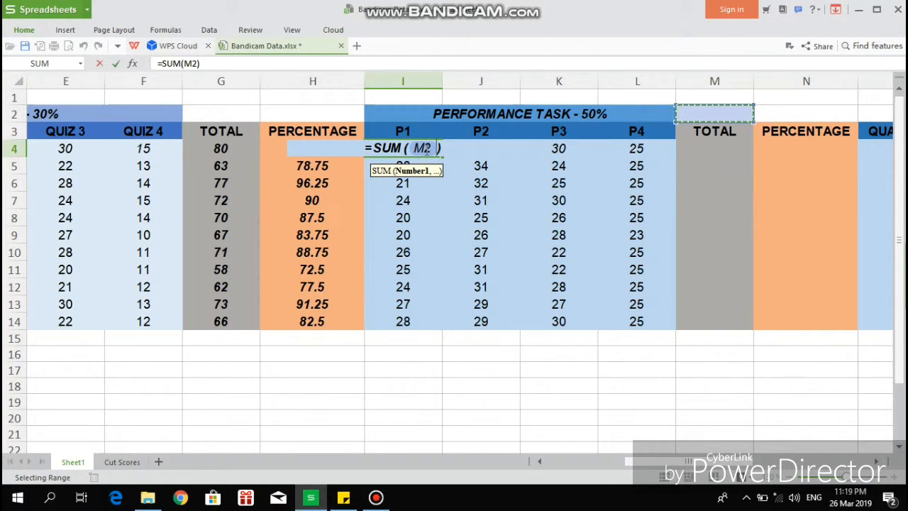
{"action": "key", "text": "BackSpace"}
{"action": "key", "text": "BackSpace"}
{"action": "key", "text": "BackSpace"}
{"action": "key", "text": "Return"}
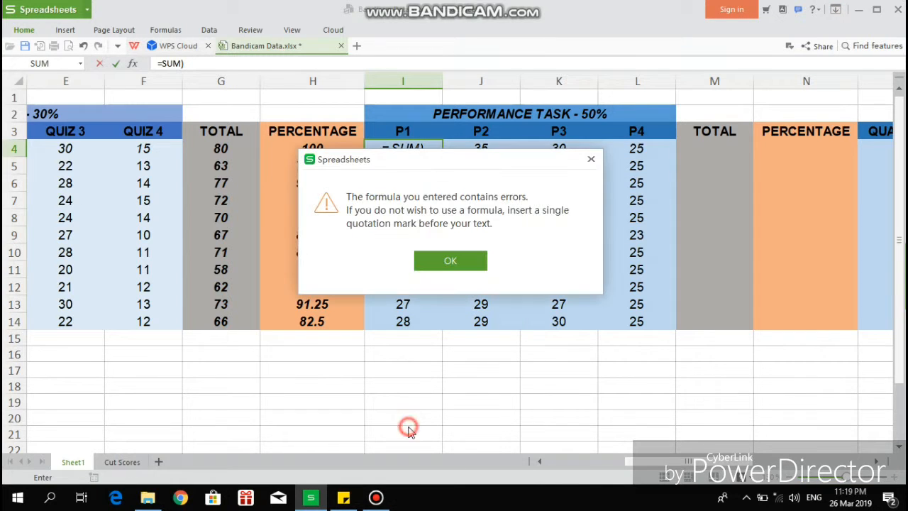
{"action": "left_click", "coordinate": [590, 161]}
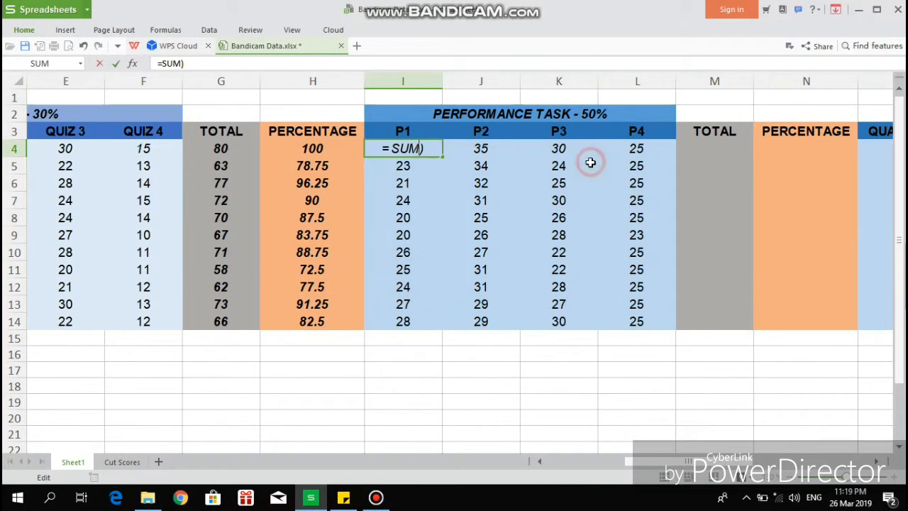
{"action": "left_click", "coordinate": [584, 348]}
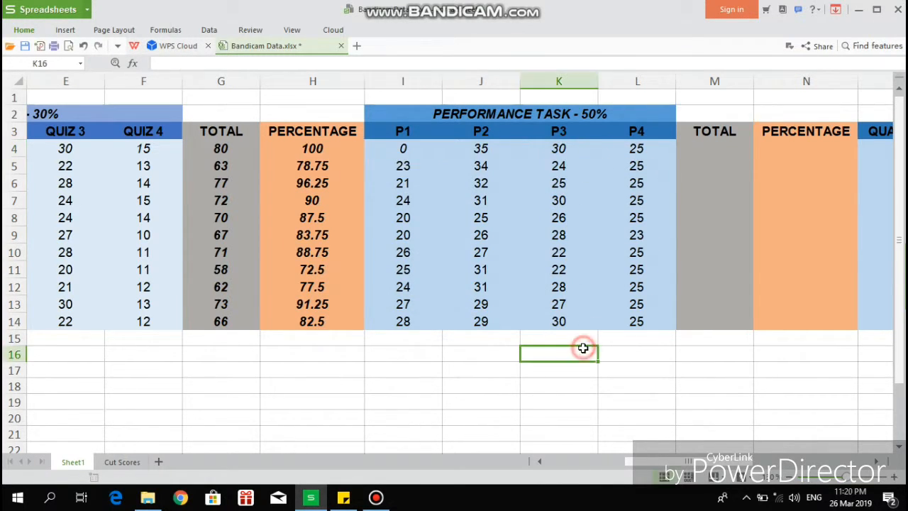
{"action": "key", "text": "ctrl+z"}
Total the performance tasks' highest possible scores in M4 with the AutoSum formula =SUM(I4:L4).
{"action": "left_click", "coordinate": [745, 152]}
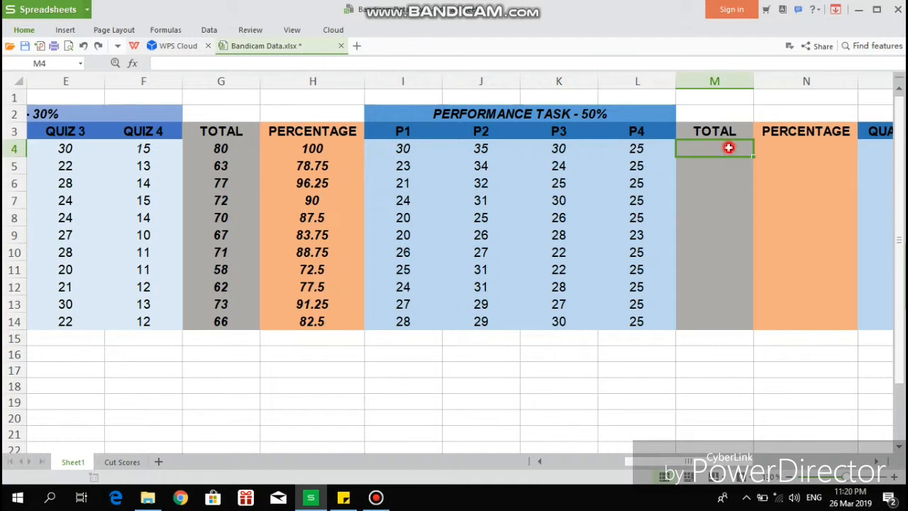
{"action": "left_click", "coordinate": [28, 31]}
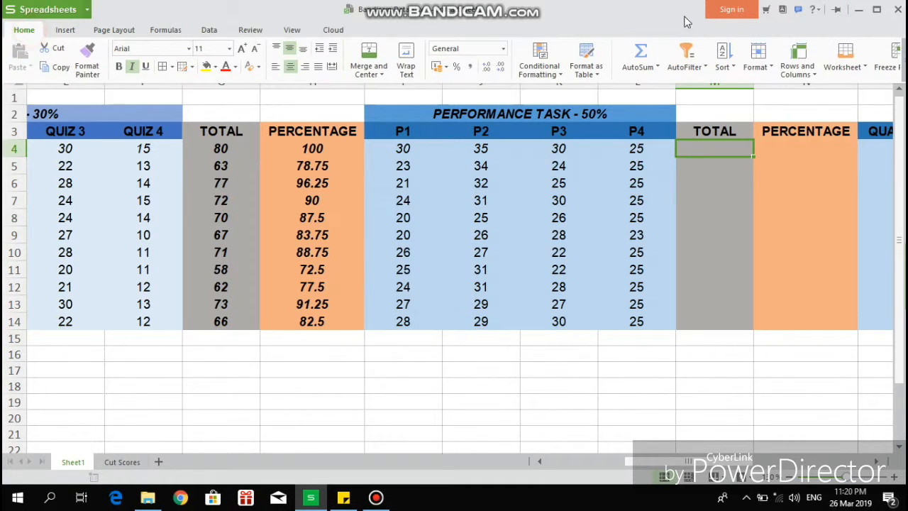
{"action": "left_click", "coordinate": [641, 51]}
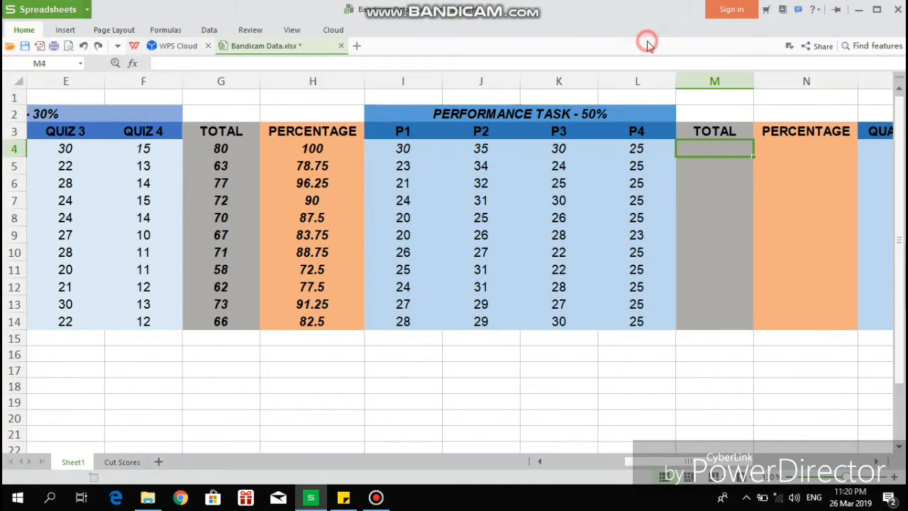
{"action": "left_click", "coordinate": [404, 148]}
{"action": "left_click_drag", "start_coordinate": [441, 155], "coordinate": [638, 158]}
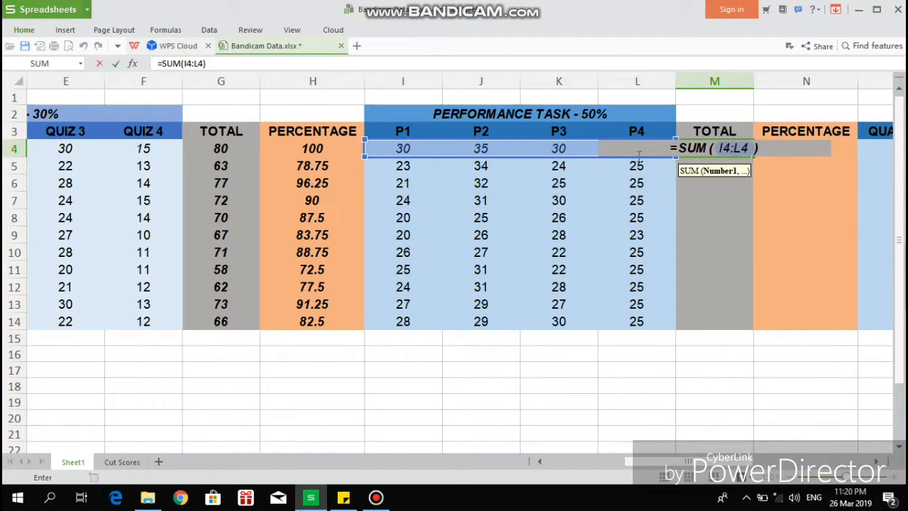
{"action": "key", "text": "Return"}
{"action": "key", "text": "Up"}
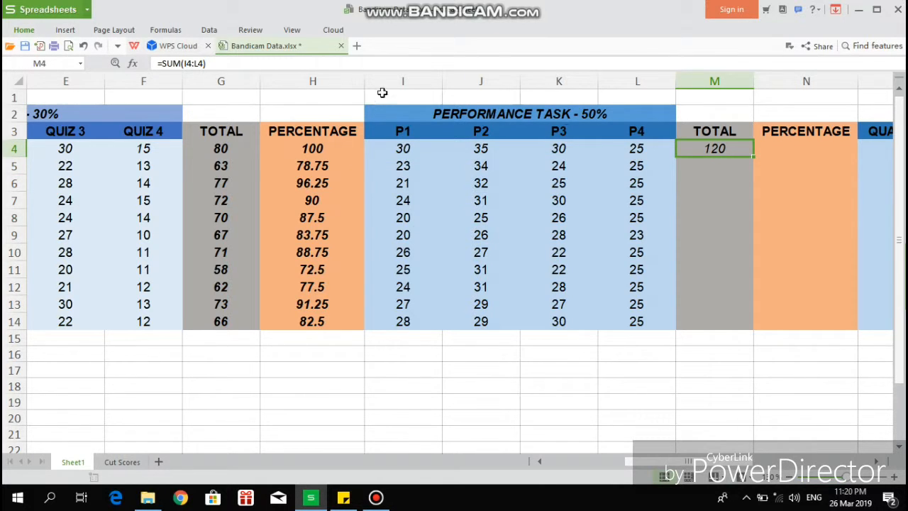
Check the SUM formula in M4 and fill it down the performance task TOTAL column to M14.
{"action": "left_click", "coordinate": [269, 71]}
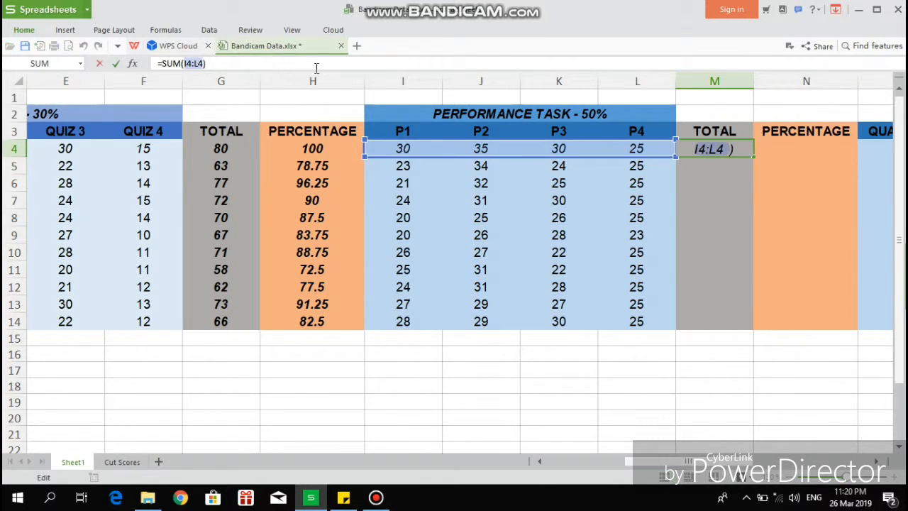
{"action": "key", "text": "Return"}
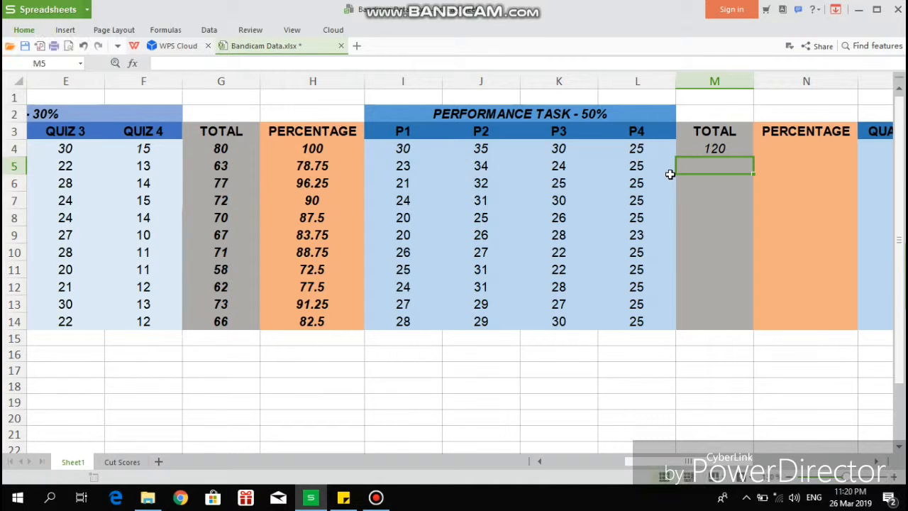
{"action": "key", "text": "Up"}
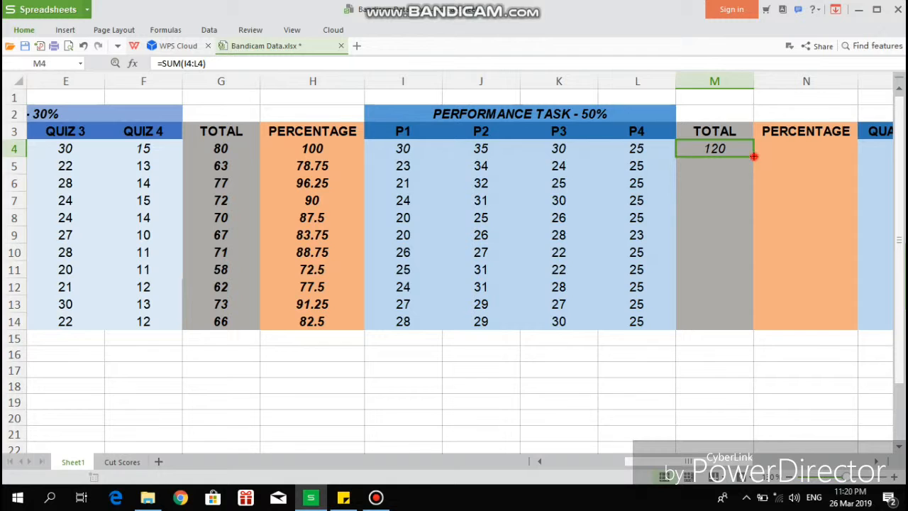
{"action": "left_click_drag", "start_coordinate": [753, 155], "coordinate": [747, 329]}
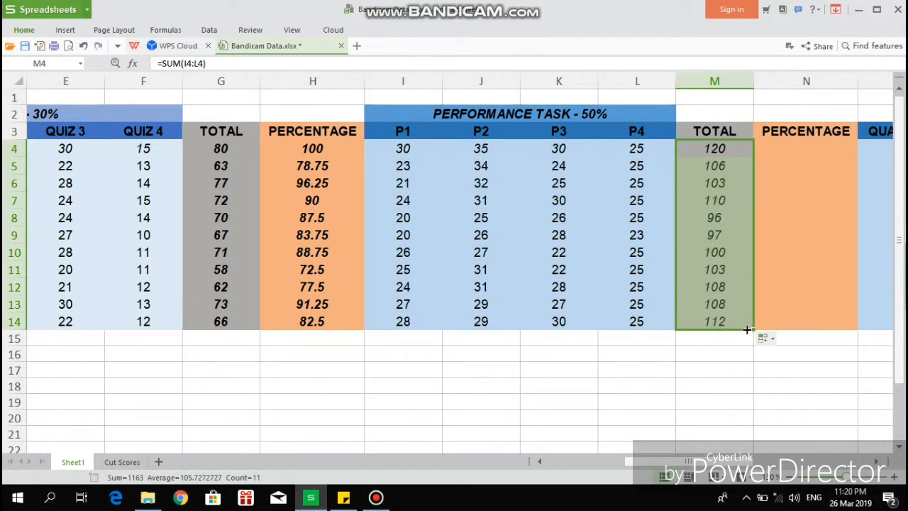
Start the performance task PERCENTAGE formula in N4 as =(M4/M4.
{"action": "left_click", "coordinate": [813, 156]}
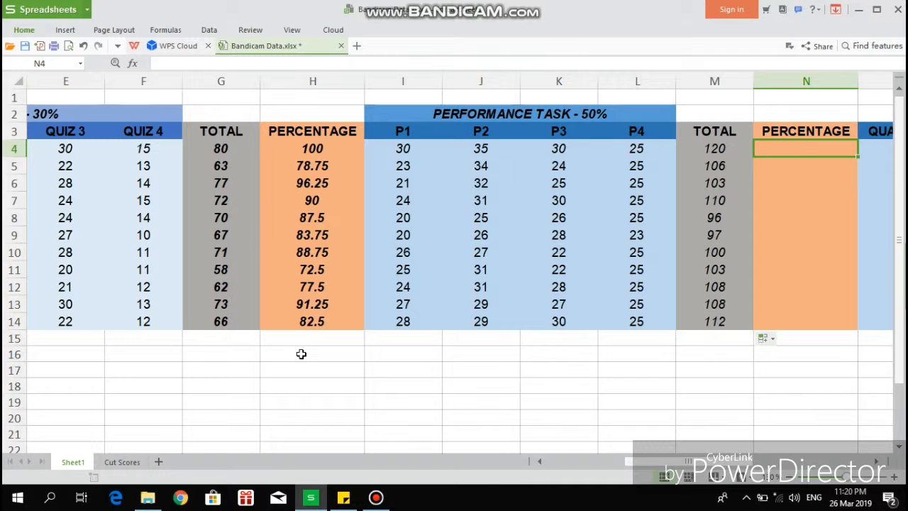
{"action": "type", "text": "="}
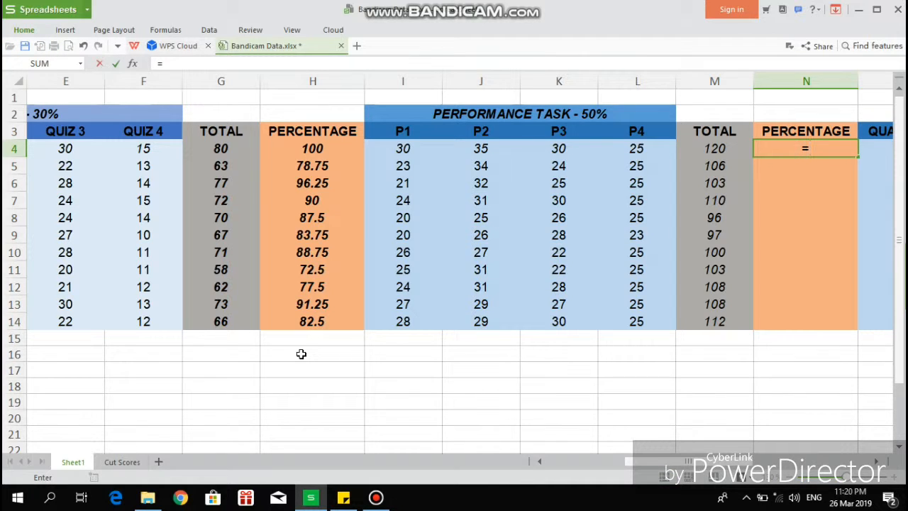
{"action": "type", "text": "("}
{"action": "left_click", "coordinate": [728, 147]}
{"action": "type", "text": "/"}
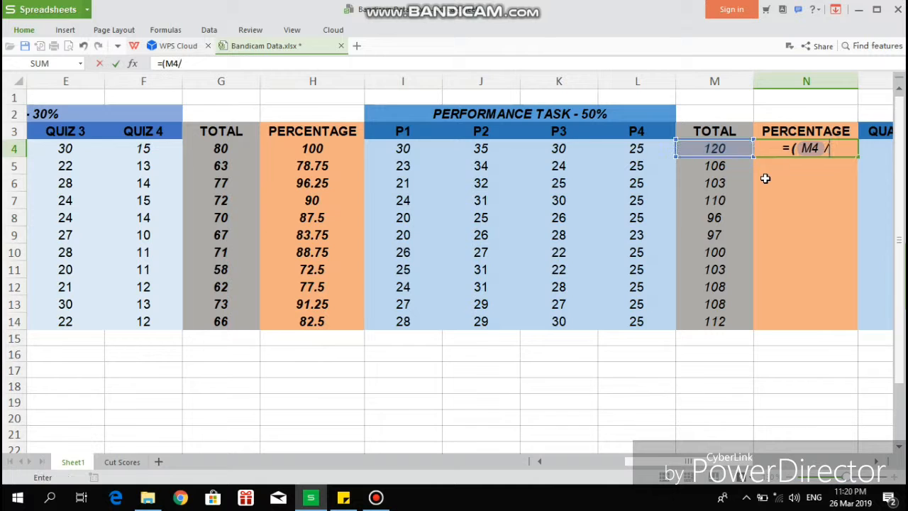
{"action": "left_click", "coordinate": [727, 150]}
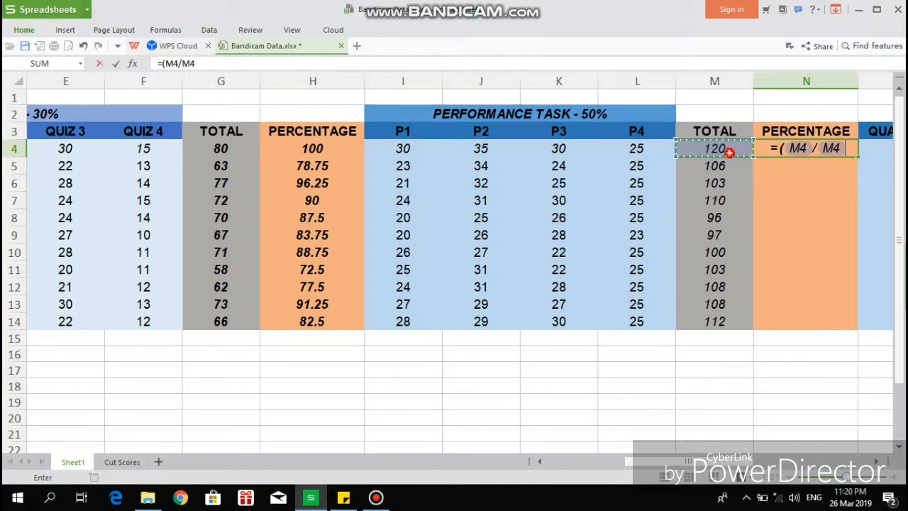
Lock the divisor's row as M$4 and complete the N4 formula as =(M4/M$4)*100.
{"action": "left_click", "coordinate": [197, 62]}
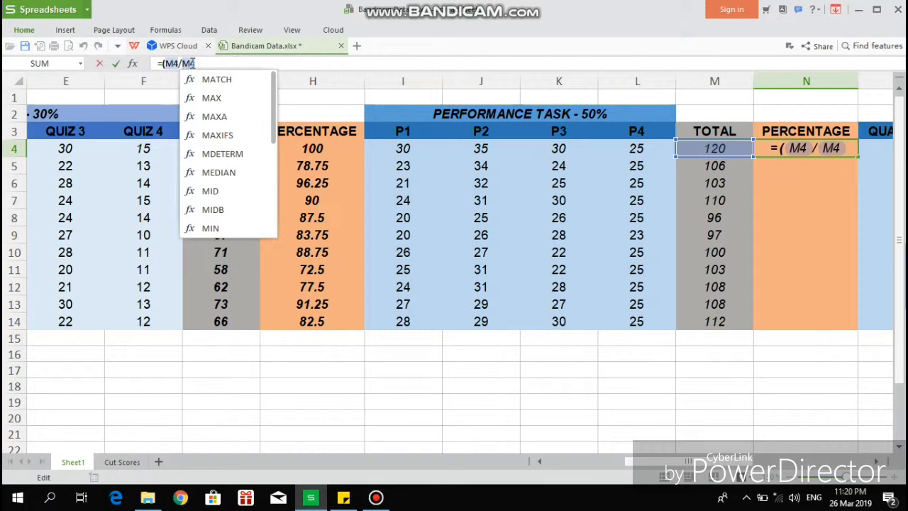
{"action": "left_click", "coordinate": [192, 63]}
{"action": "type", "text": "$"}
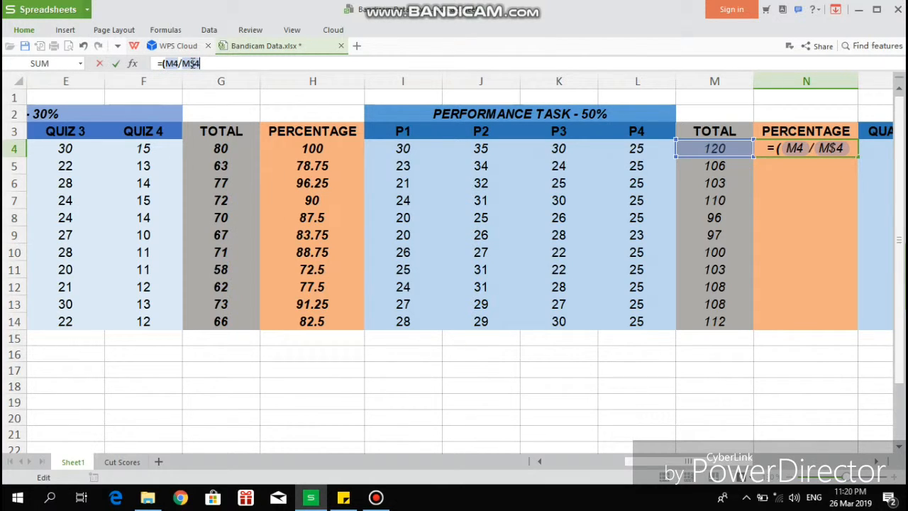
{"action": "type", "text": ")"}
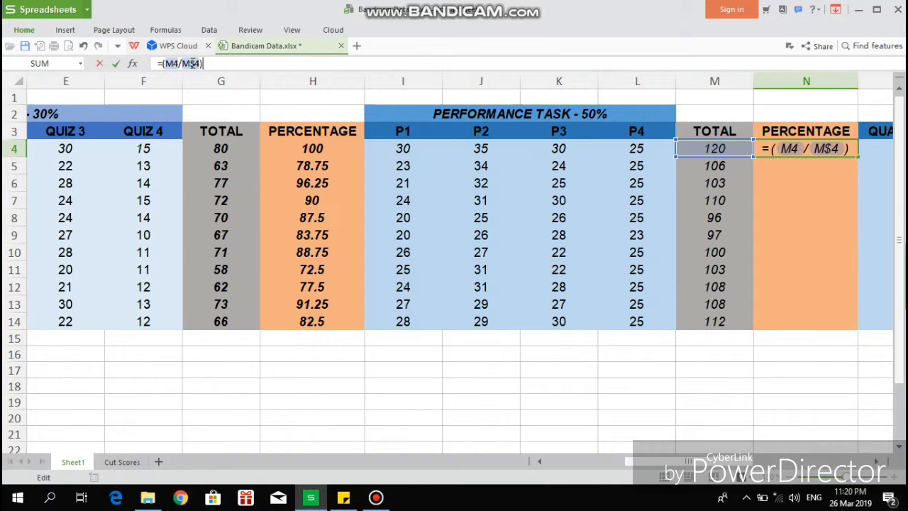
{"action": "type", "text": "*"}
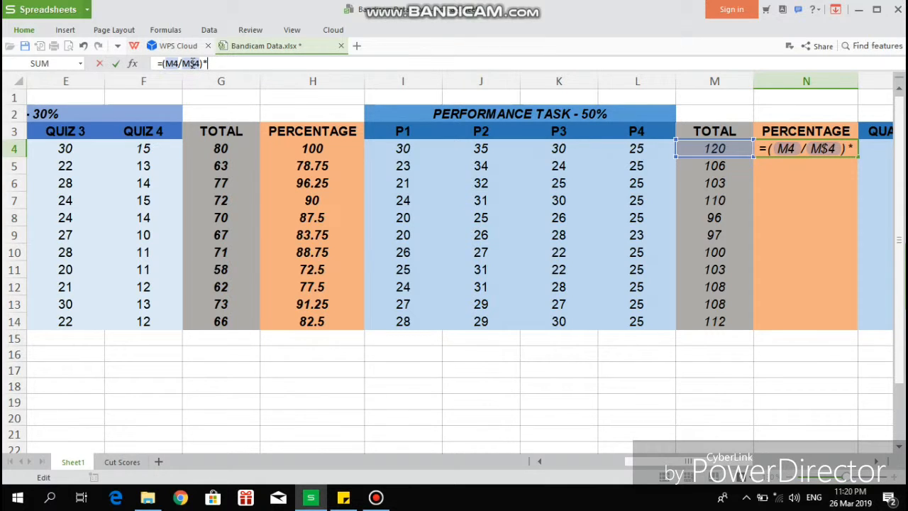
{"action": "type", "text": "100"}
{"action": "key", "text": "Return"}
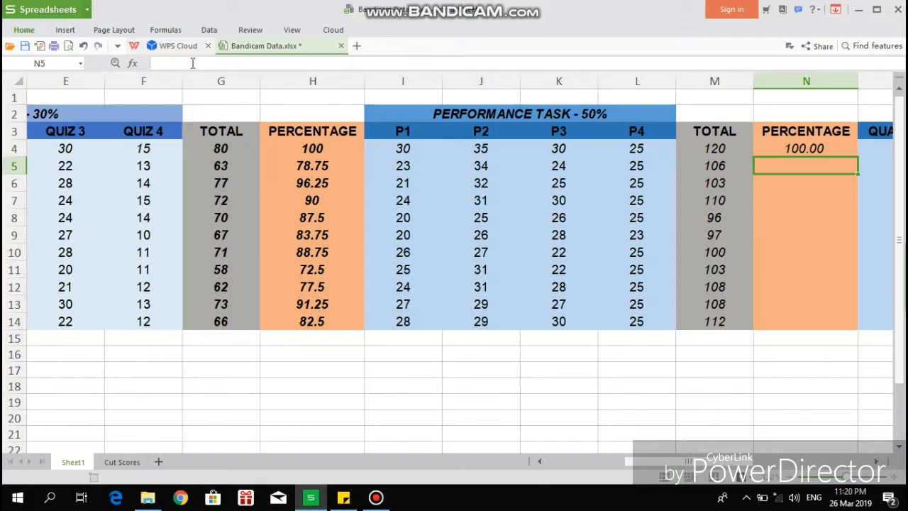
Fill the performance task PERCENTAGE formula from N4 down the column to N14.
{"action": "key", "text": "Up"}
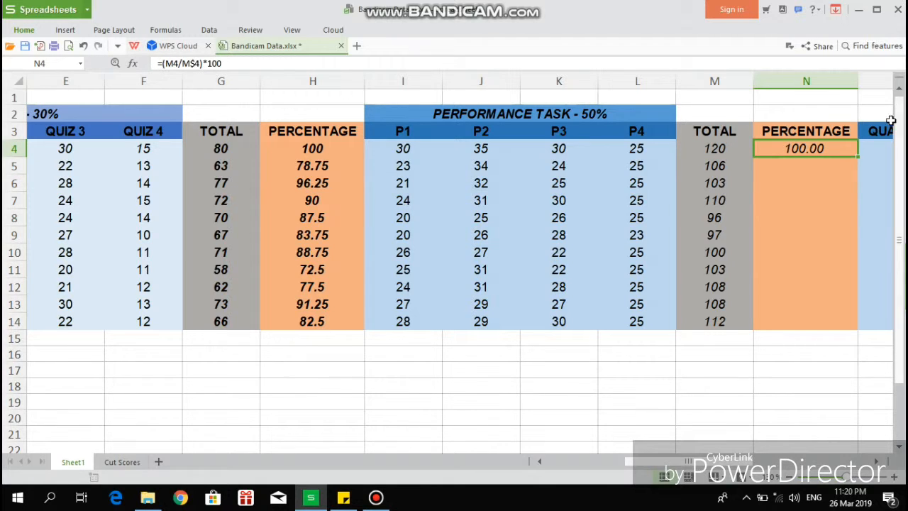
{"action": "left_click_drag", "start_coordinate": [857, 156], "coordinate": [827, 325]}
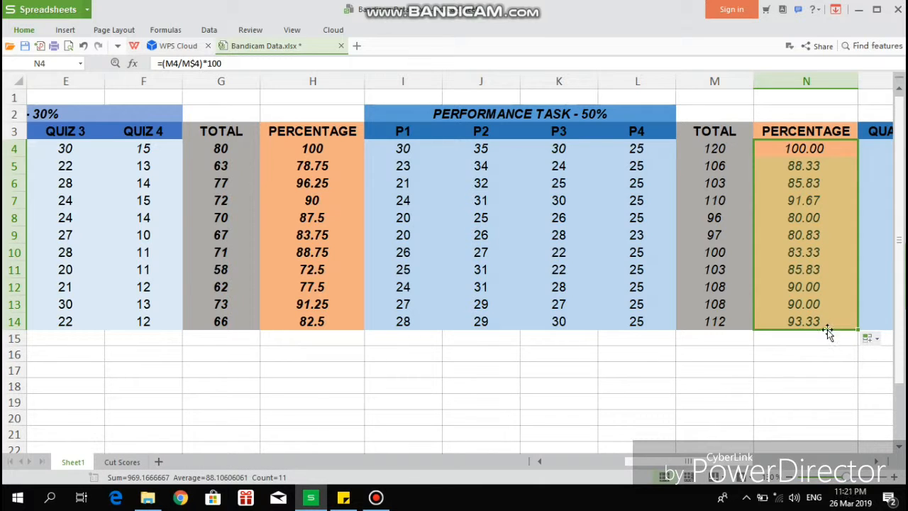
{"action": "left_click", "coordinate": [812, 352]}
Open the quarterly assessment PERCENTAGE cell P4 for formula entry.
{"action": "key", "text": "Right"}
{"action": "key", "text": "Right"}
{"action": "key", "text": "Right"}
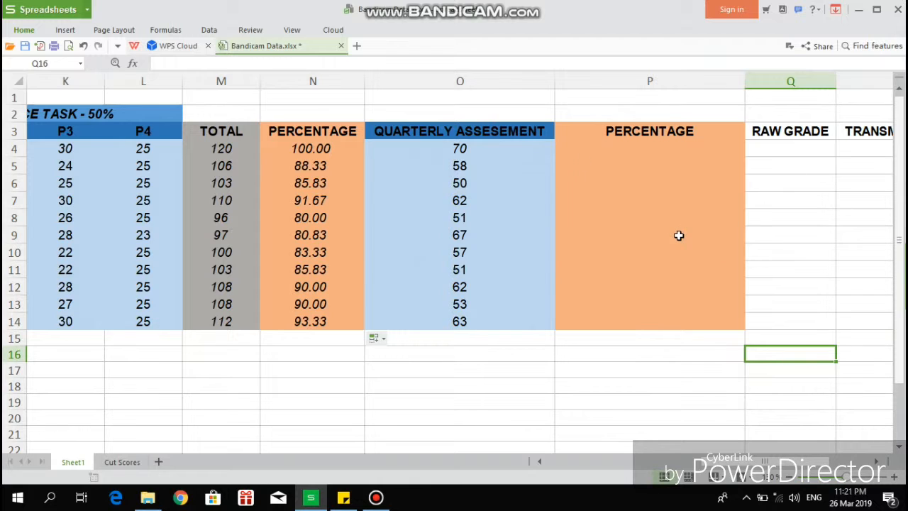
{"action": "left_click", "coordinate": [614, 153]}
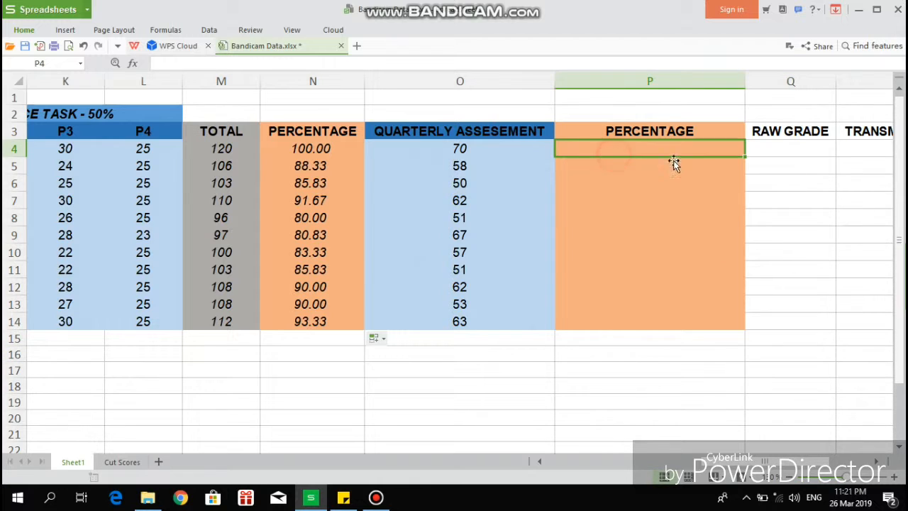
{"action": "left_click", "coordinate": [454, 58]}
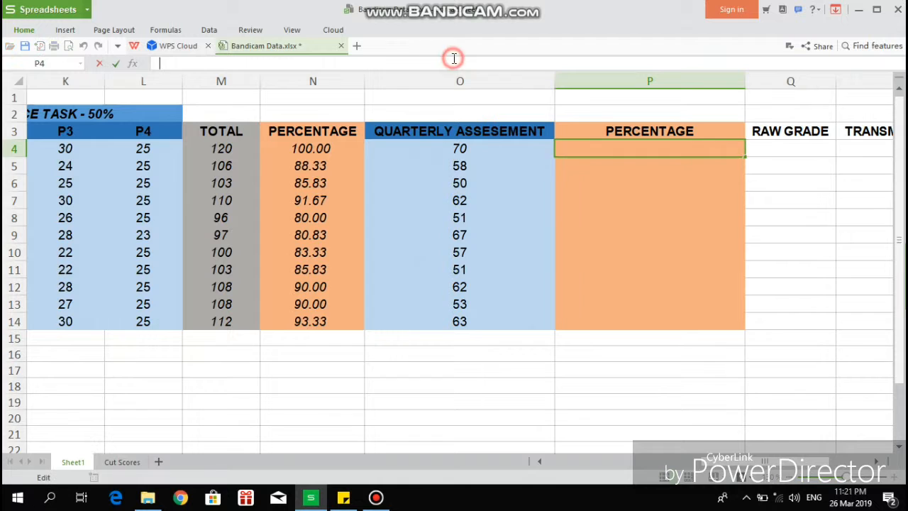
{"action": "type", "text": "="}
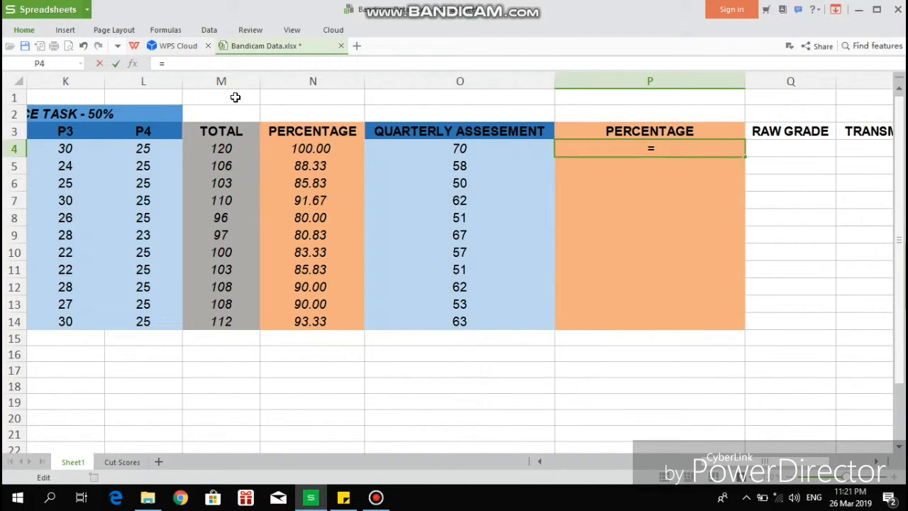
{"action": "type", "text": "("}
{"action": "key", "text": "BackSpace"}
{"action": "type", "text": "("}
{"action": "key", "text": "BackSpace"}
{"action": "key", "text": "BackSpace"}
{"action": "type", "text": "="}
{"action": "key", "text": "BackSpace"}
{"action": "type", "text": "="}
{"action": "key", "text": "BackSpace"}
Enter the quarterly assessment percentage formula =(O4/O$4)*100 in P4, with the divisor's row locked.
{"action": "type", "text": "=("}
{"action": "left_click", "coordinate": [480, 152]}
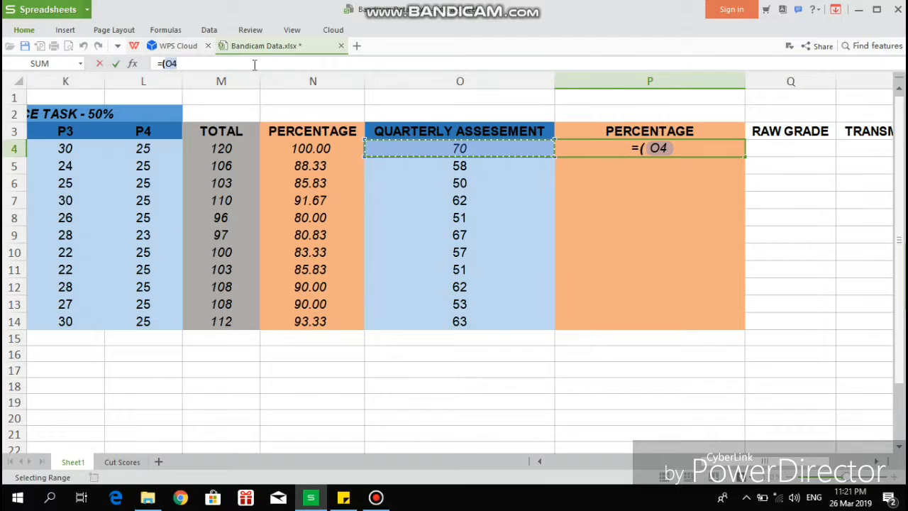
{"action": "type", "text": "/"}
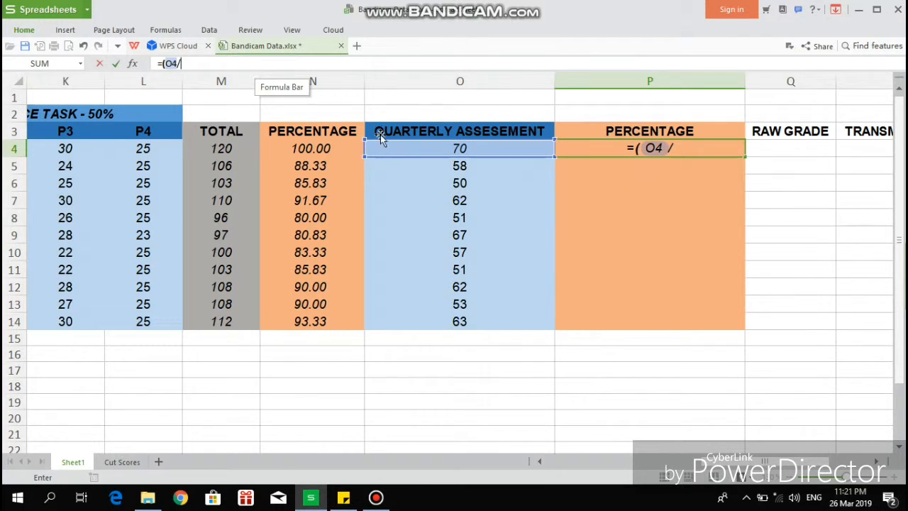
{"action": "left_click", "coordinate": [416, 146]}
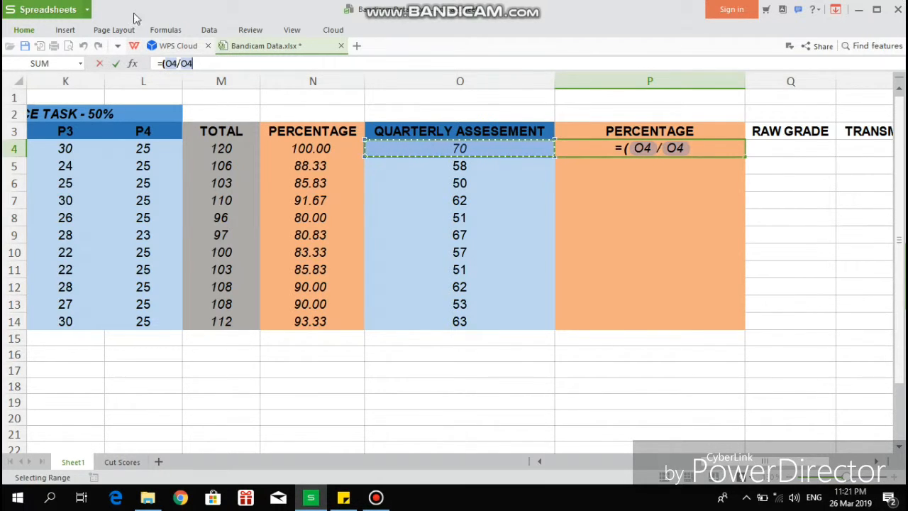
{"action": "left_click", "coordinate": [187, 63]}
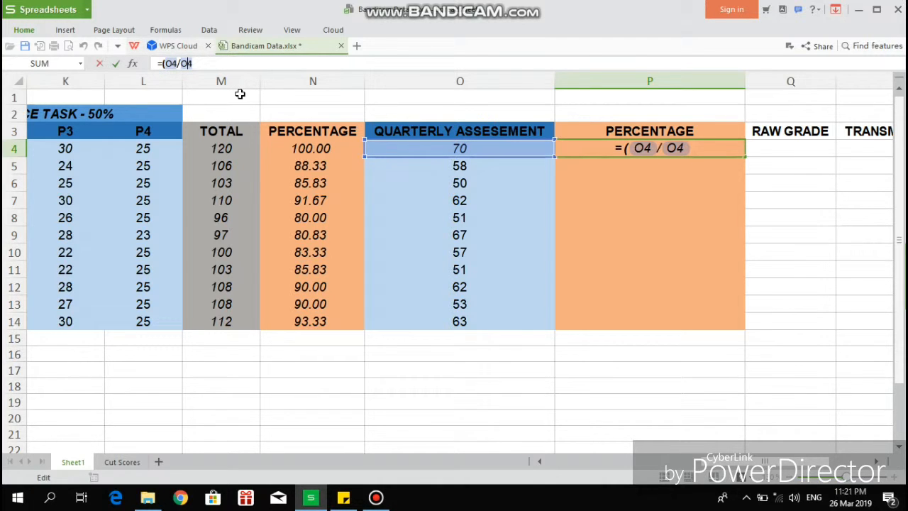
{"action": "type", "text": "$4"}
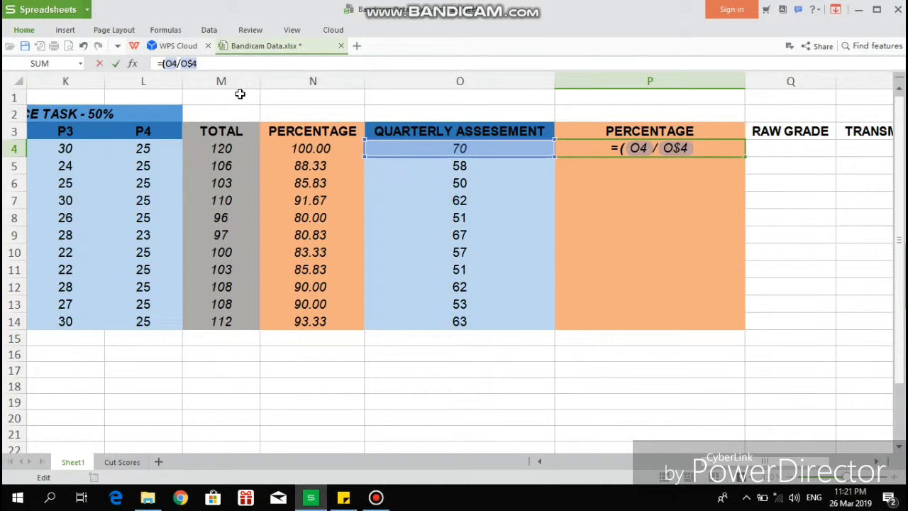
{"action": "type", "text": ")*"}
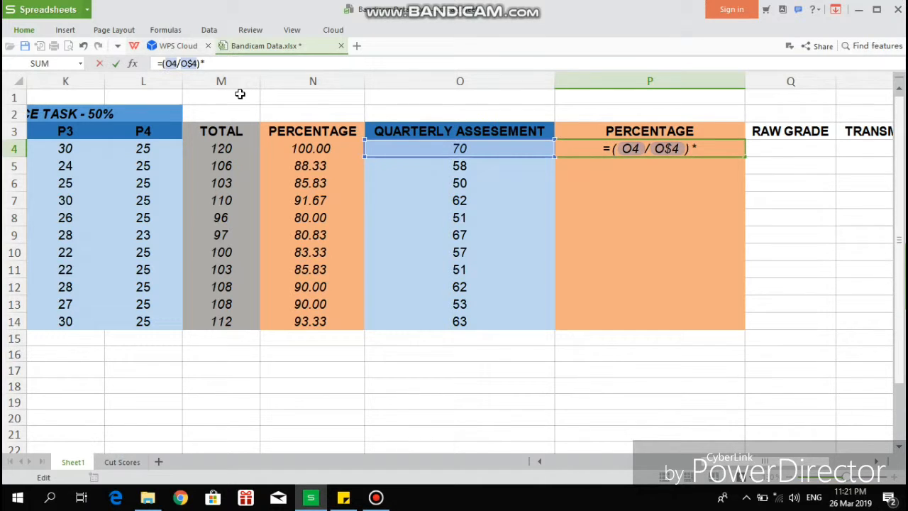
{"action": "type", "text": "100"}
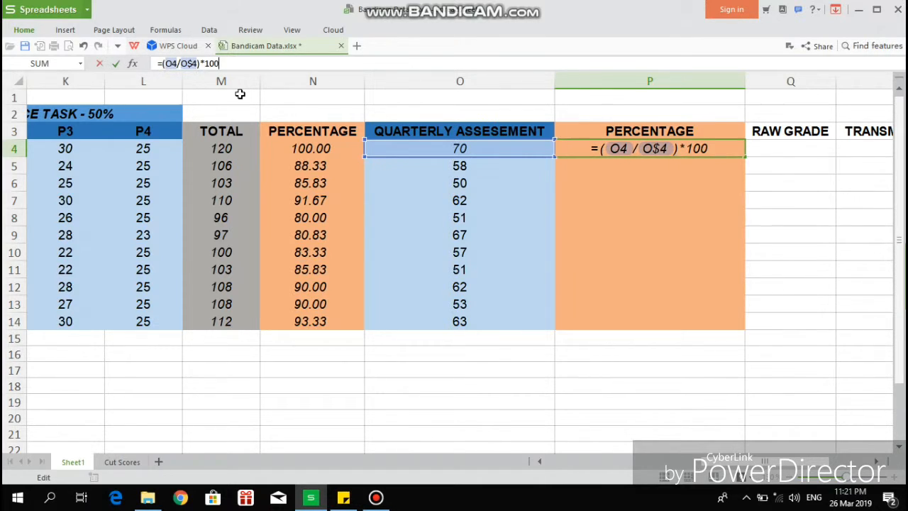
{"action": "key", "text": "Return"}
Fill the quarterly assessment PERCENTAGE formula from P4 down the column to P14.
{"action": "key", "text": "Up"}
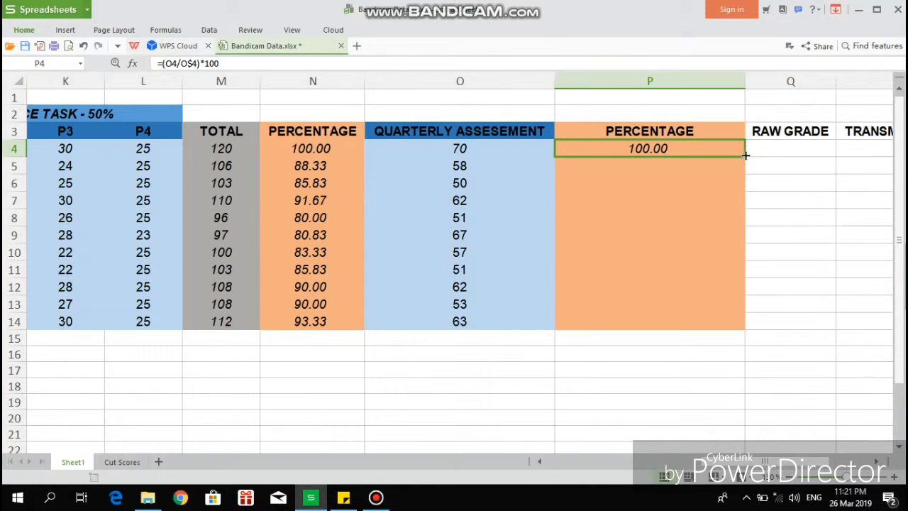
{"action": "left_click_drag", "start_coordinate": [746, 154], "coordinate": [741, 330]}
{"action": "left_click", "coordinate": [800, 155]}
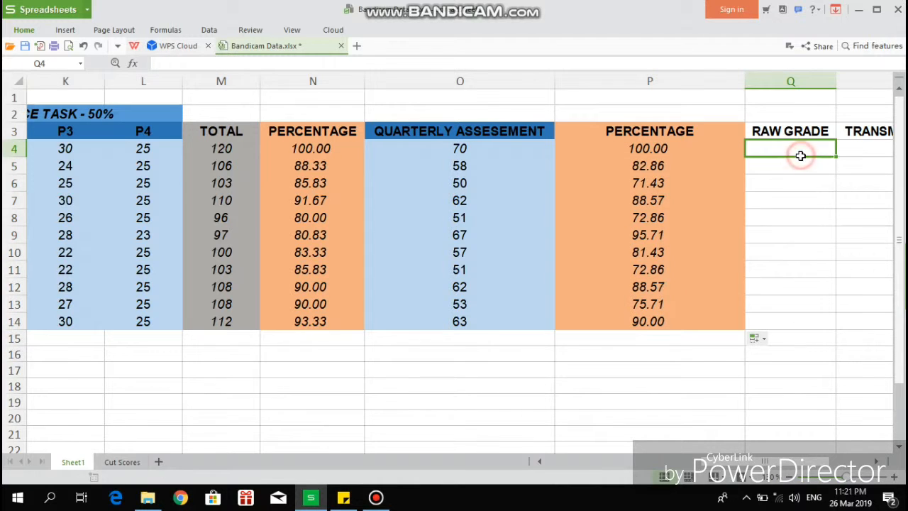
Start the RAW GRADE formula in Q4 as =(H4, referencing the written work percentage.
{"action": "key", "text": "Right"}
{"action": "key", "text": "Right"}
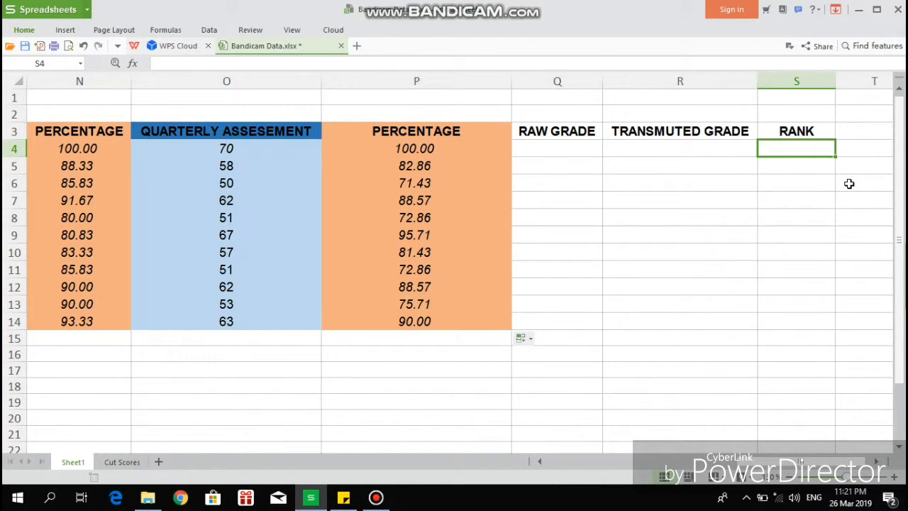
{"action": "key", "text": "Left"}
{"action": "key", "text": "Left"}
{"action": "key", "text": "Left"}
{"action": "key", "text": "Right"}
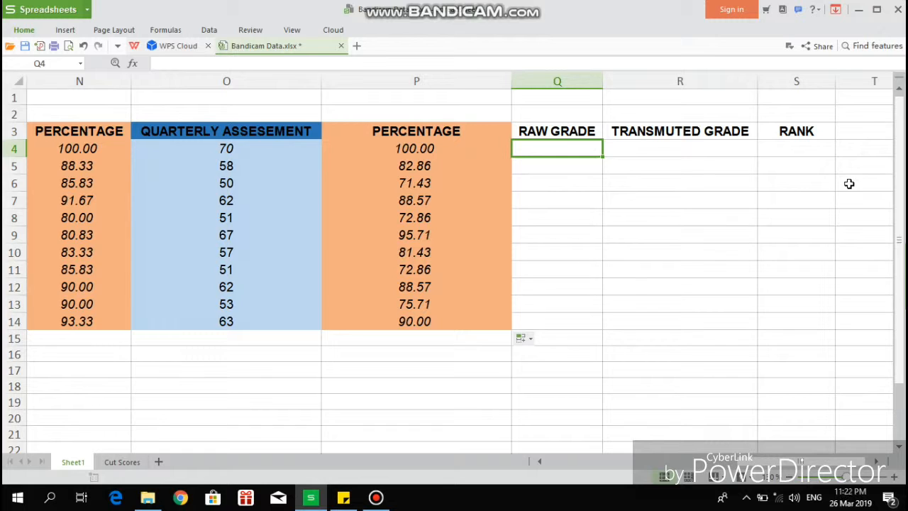
{"action": "type", "text": "="}
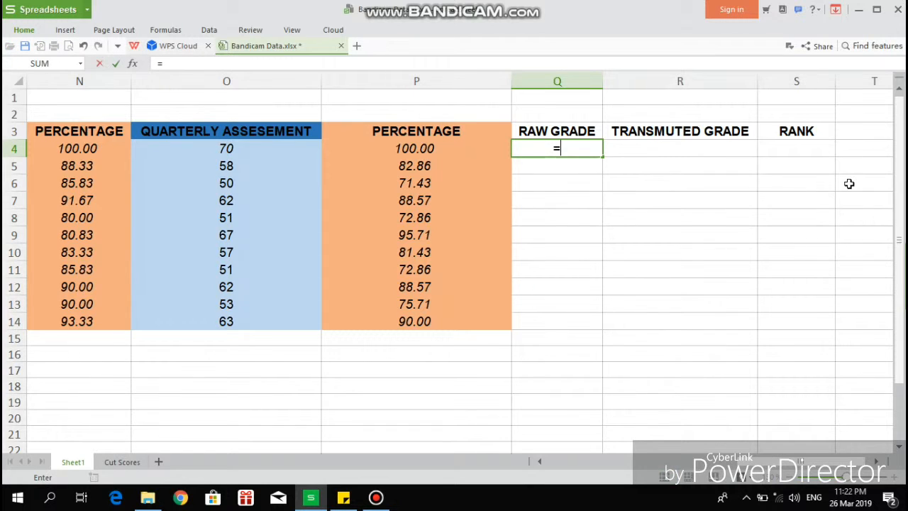
{"action": "type", "text": "("}
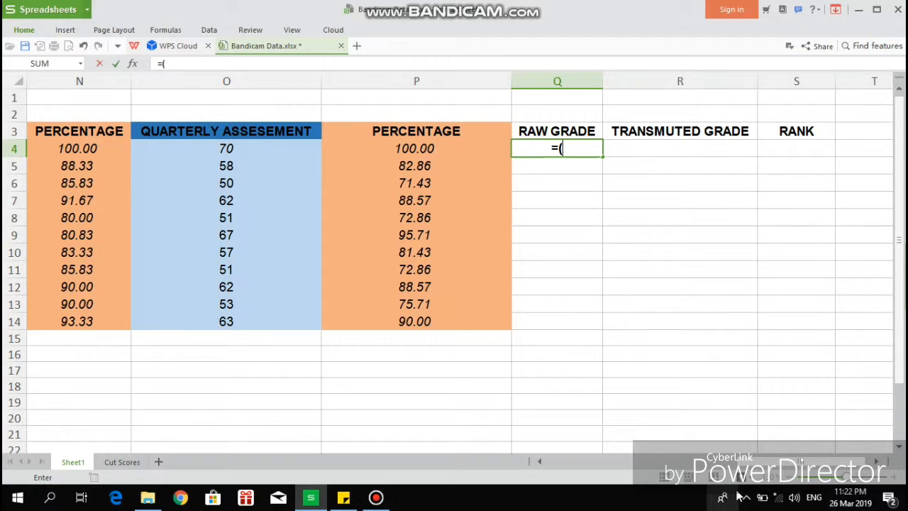
{"action": "left_click_drag", "start_coordinate": [773, 468], "coordinate": [634, 457]}
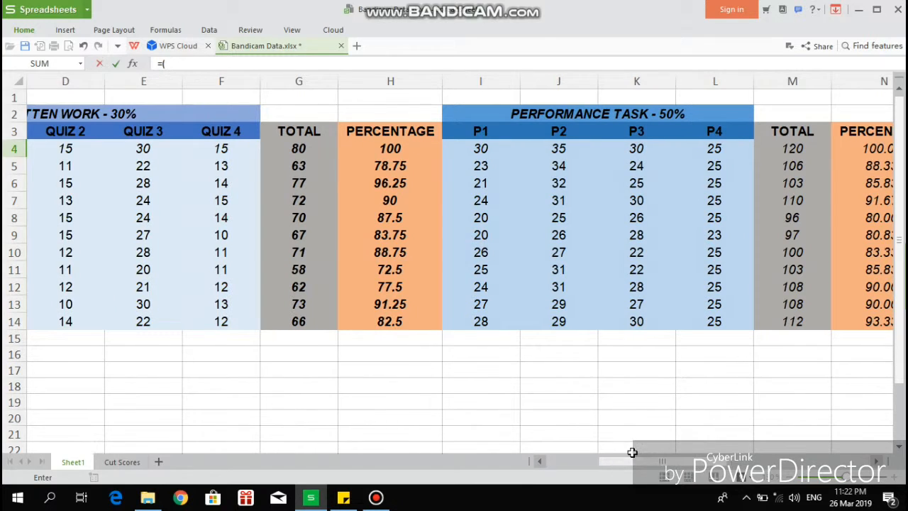
{"action": "left_click", "coordinate": [419, 147]}
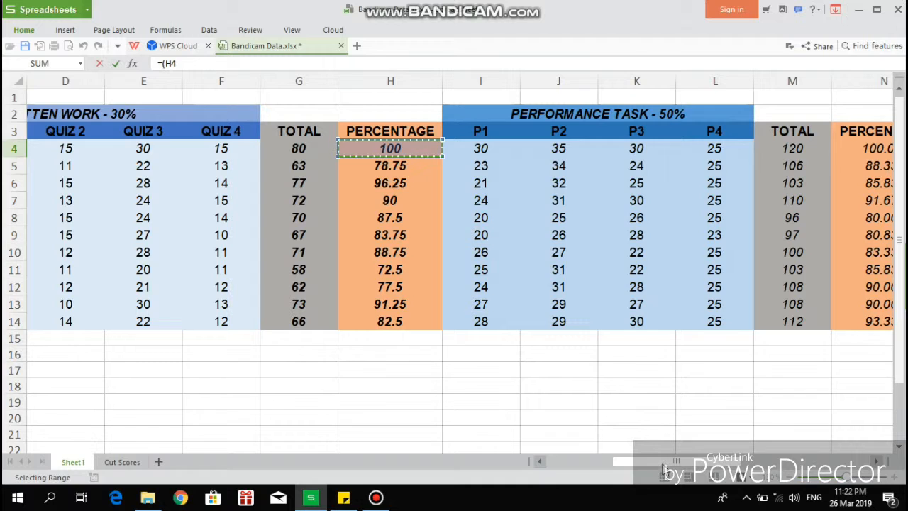
{"action": "left_click_drag", "start_coordinate": [664, 465], "coordinate": [793, 449]}
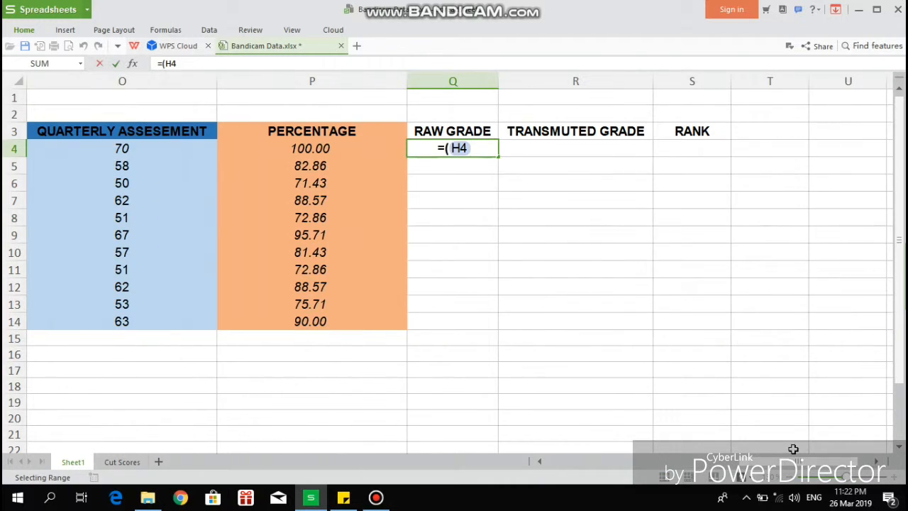
Multiply the written work percentage by 0.3 in the Q4 formula, continuing it as =(H4*0.3)+.
{"action": "type", "text": "*"}
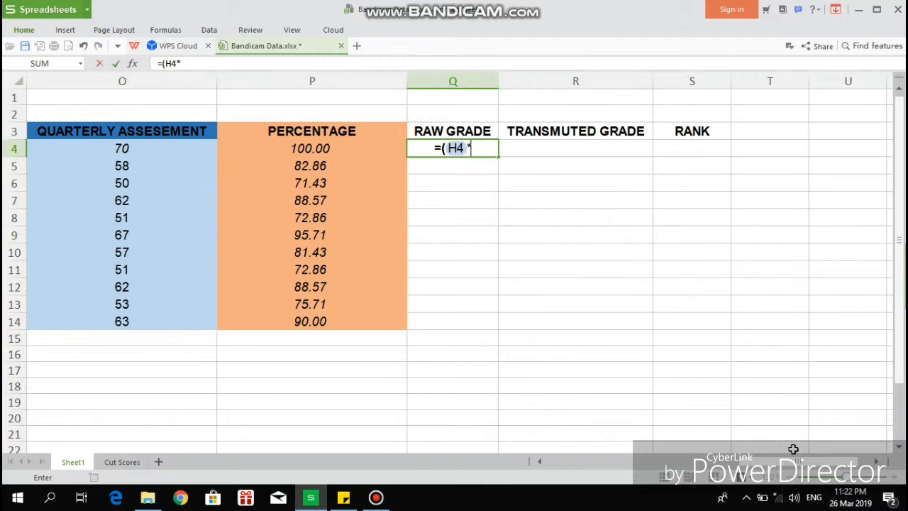
{"action": "type", "text": "30"}
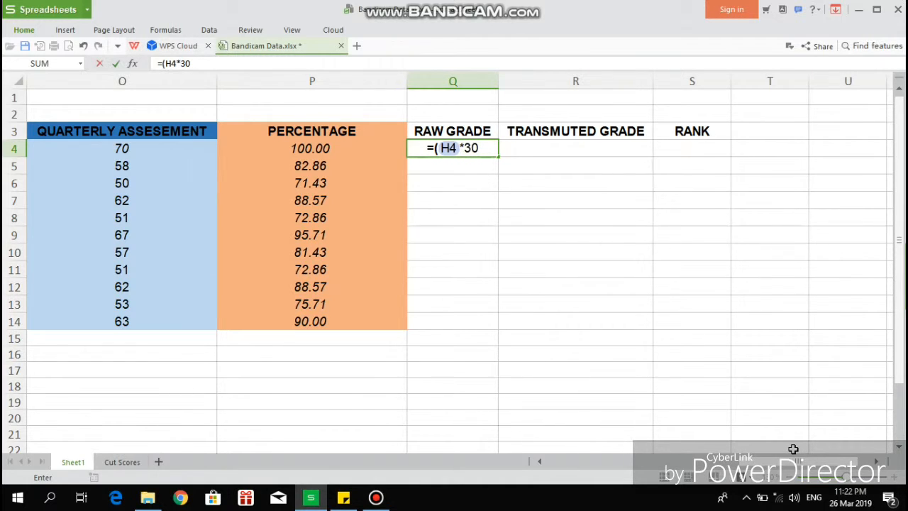
{"action": "key", "text": "BackSpace"}
{"action": "key", "text": "BackSpace"}
{"action": "type", "text": "0."}
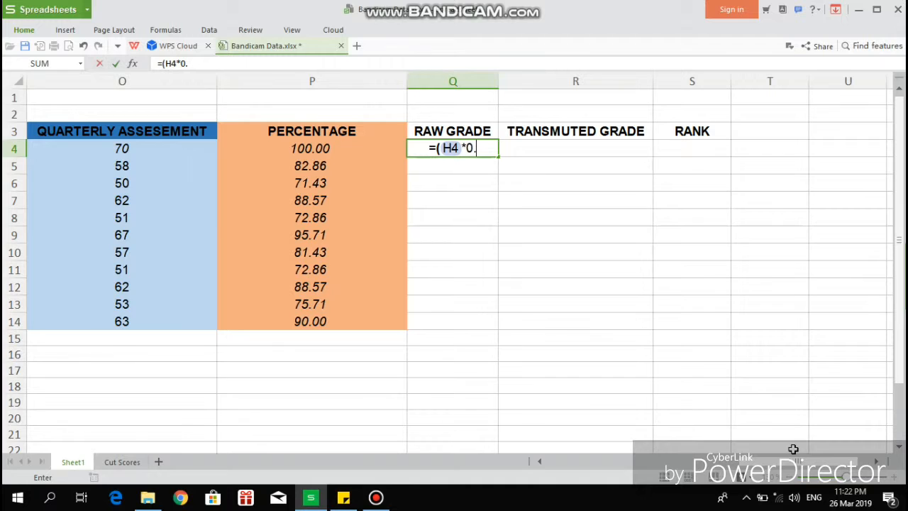
{"action": "type", "text": "3"}
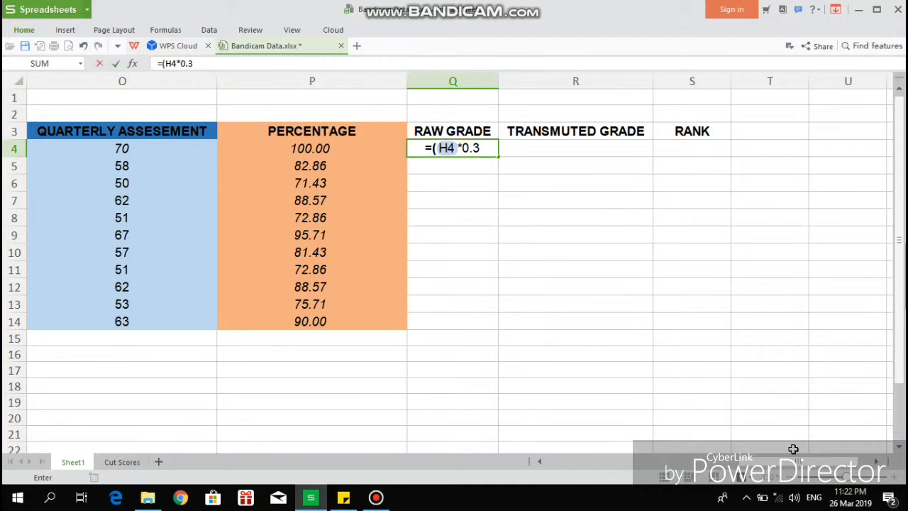
{"action": "type", "text": ")+"}
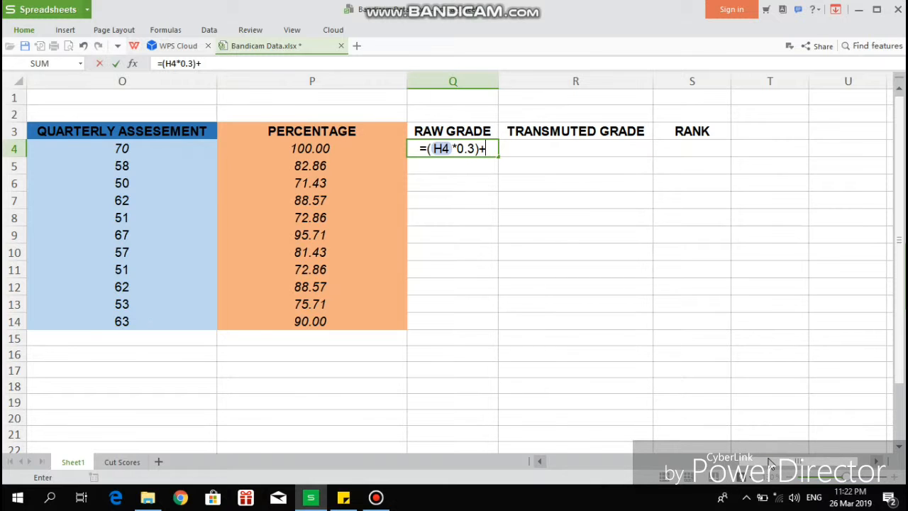
Add the performance task percentage from N4 as the next term of the raw grade formula in Q4.
{"action": "left_click_drag", "start_coordinate": [783, 461], "coordinate": [684, 461]}
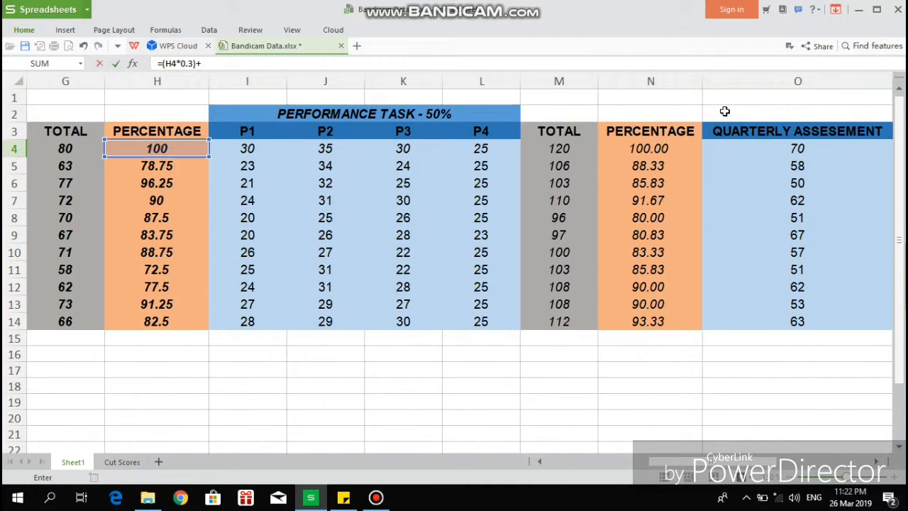
{"action": "left_click", "coordinate": [650, 149]}
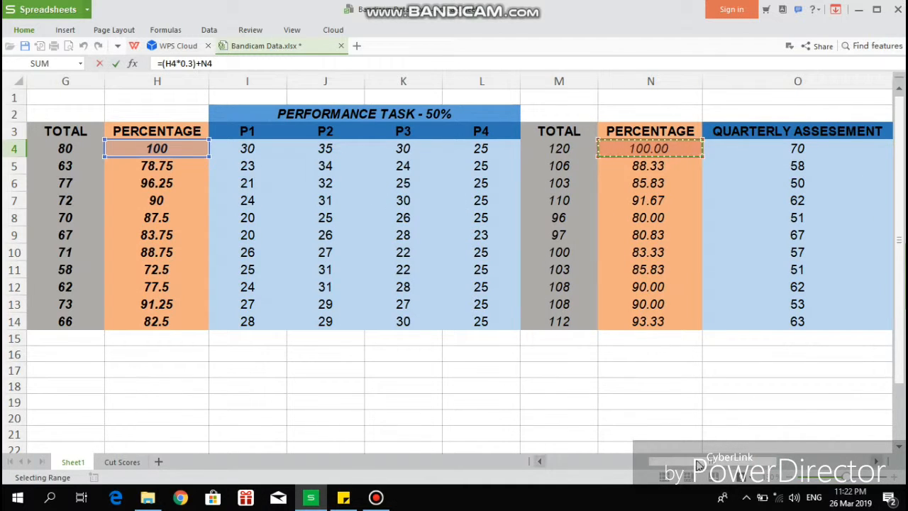
{"action": "left_click_drag", "start_coordinate": [682, 461], "coordinate": [759, 462]}
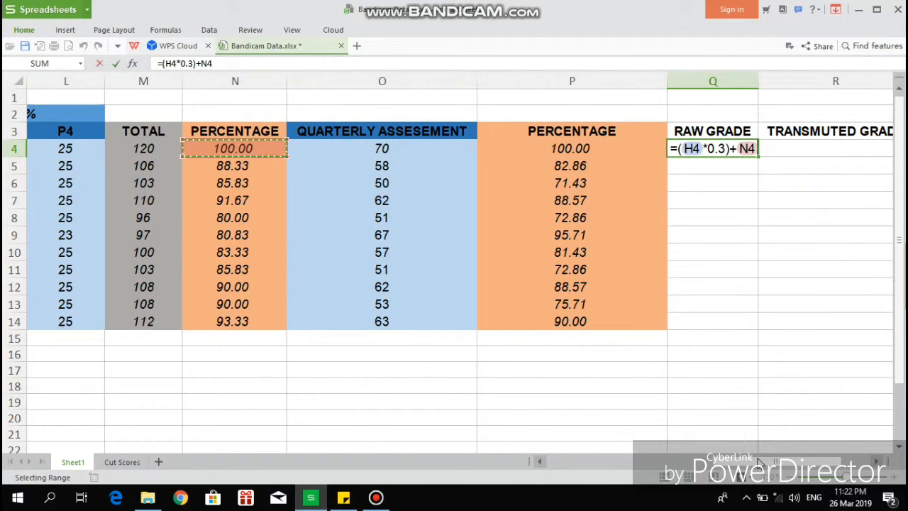
{"action": "key", "text": "Left"}
{"action": "key", "text": "Left"}
{"action": "key", "text": "Right"}
{"action": "key", "text": "Right"}
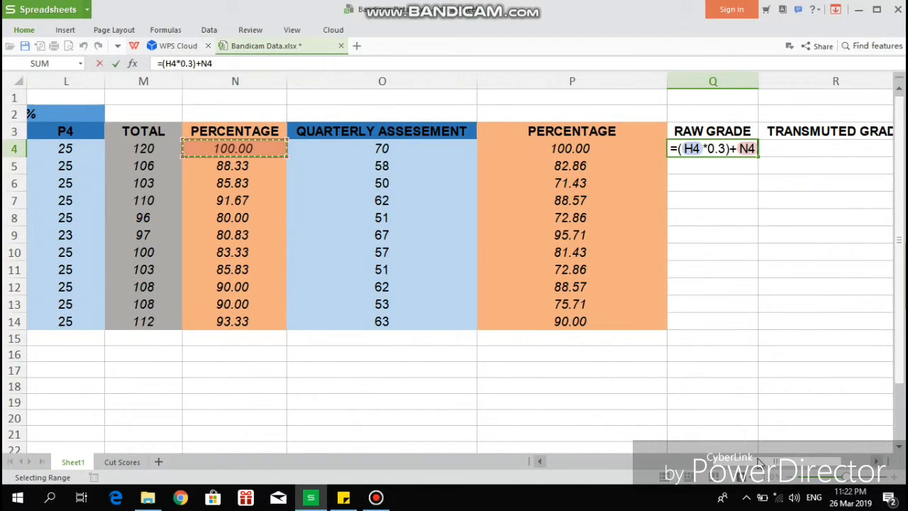
Weight the performance task term in the Q4 formula as (N4*0.5), followed by a plus sign.
{"action": "left_click", "coordinate": [740, 149]}
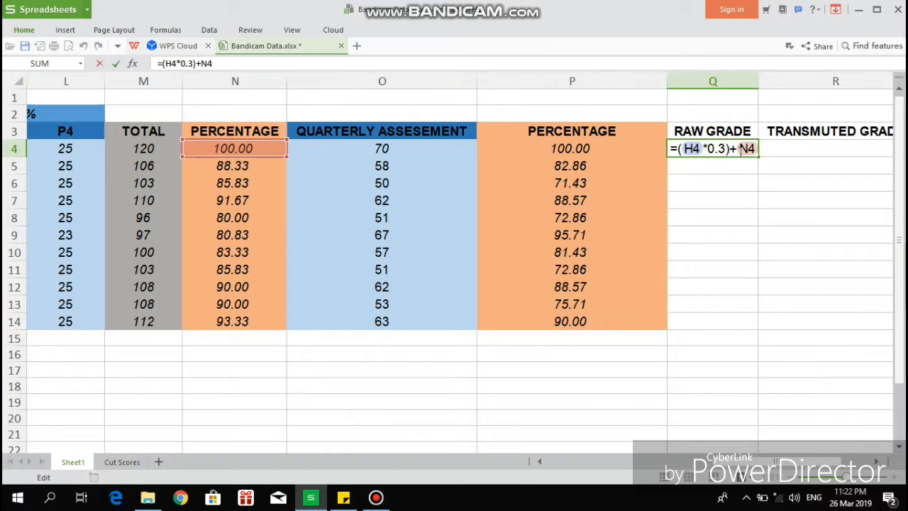
{"action": "type", "text": "("}
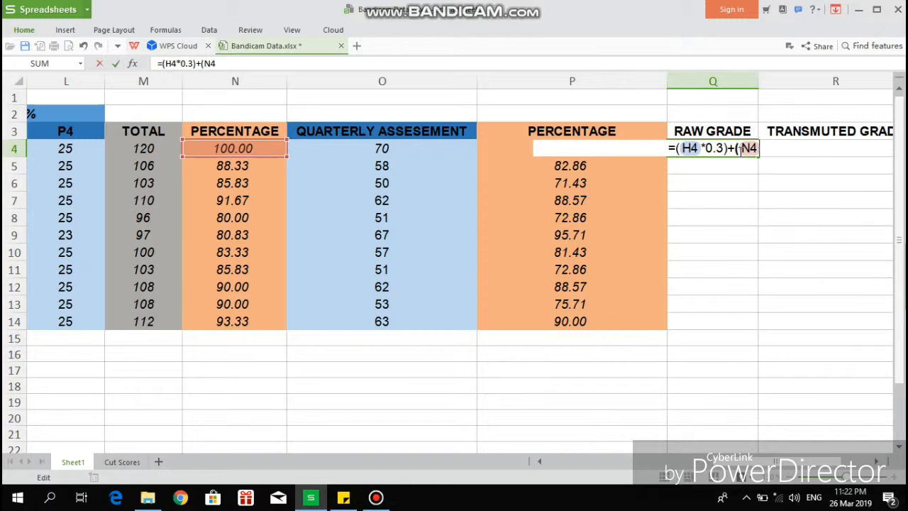
{"action": "type", "text": "*"}
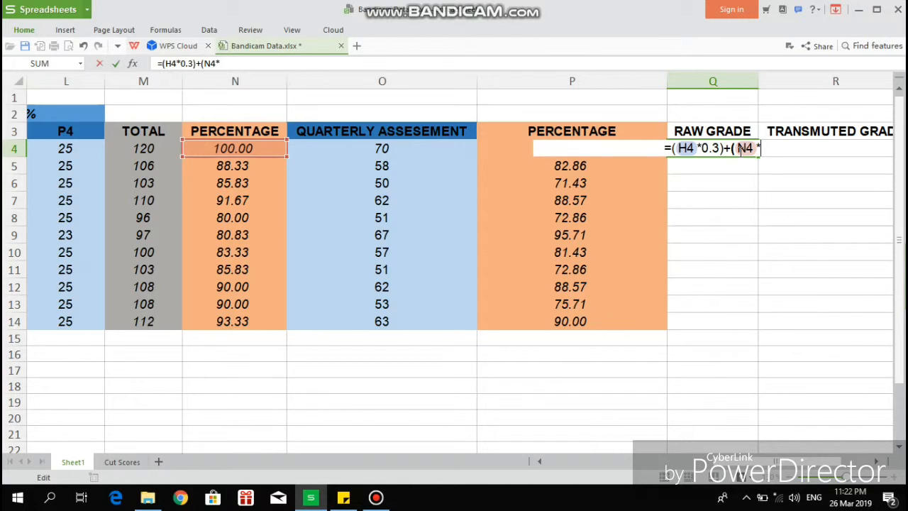
{"action": "type", "text": "0.5"}
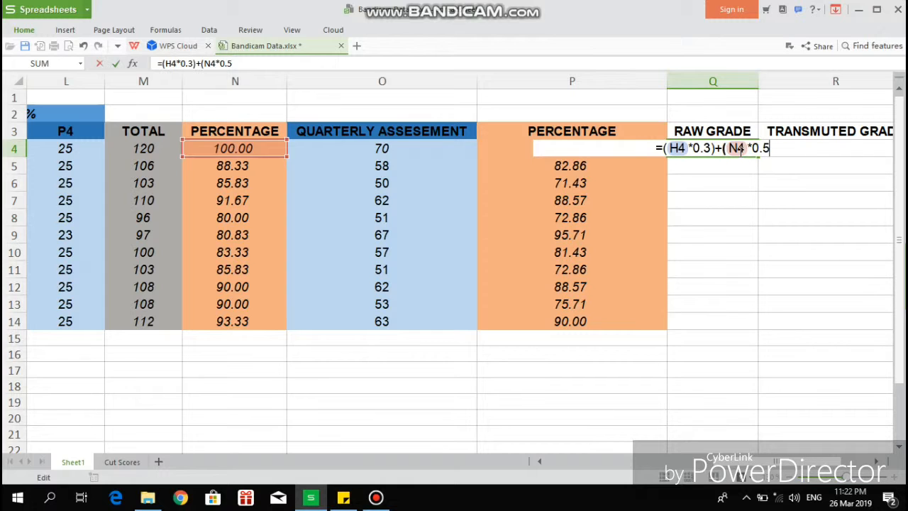
{"action": "type", "text": ")"}
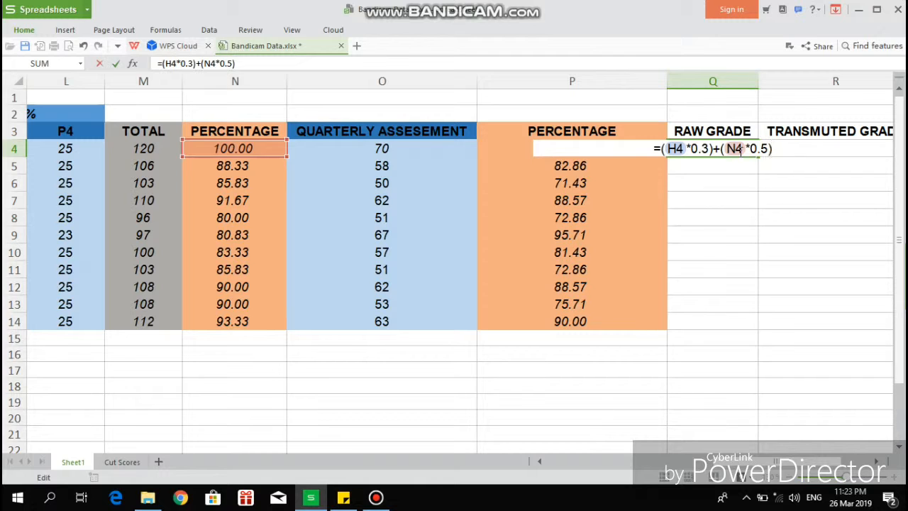
{"action": "type", "text": "+"}
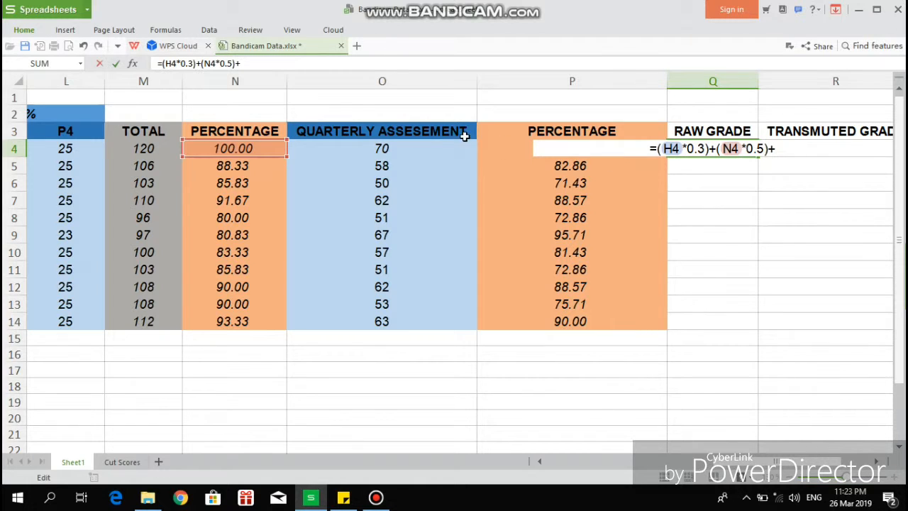
Complete the raw grade formula in Q4 with the weighted quarterly assessment term (P4*0.2) and enter it.
{"action": "left_click", "coordinate": [532, 148]}
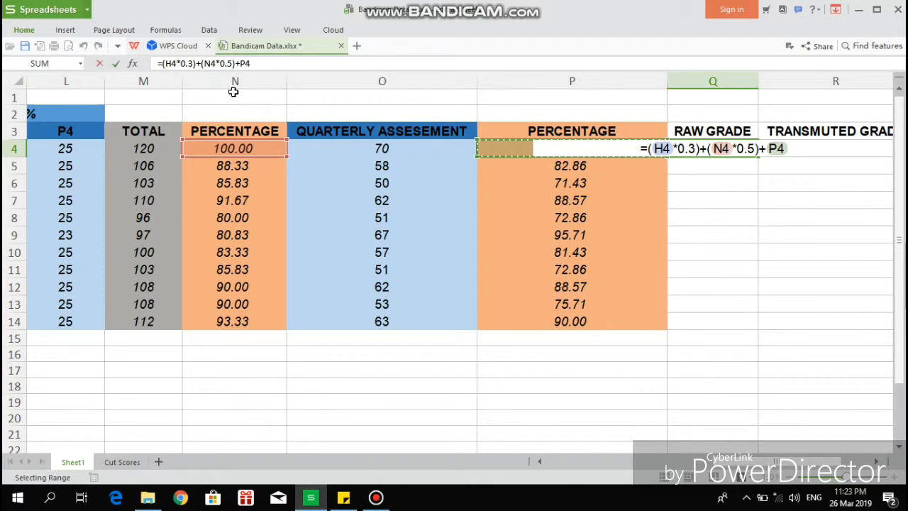
{"action": "left_click", "coordinate": [244, 63]}
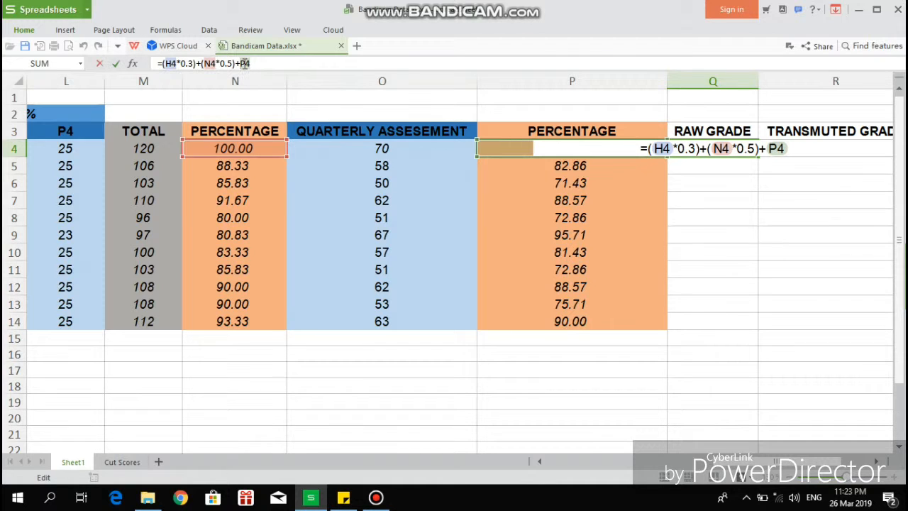
{"action": "type", "text": "(P4"}
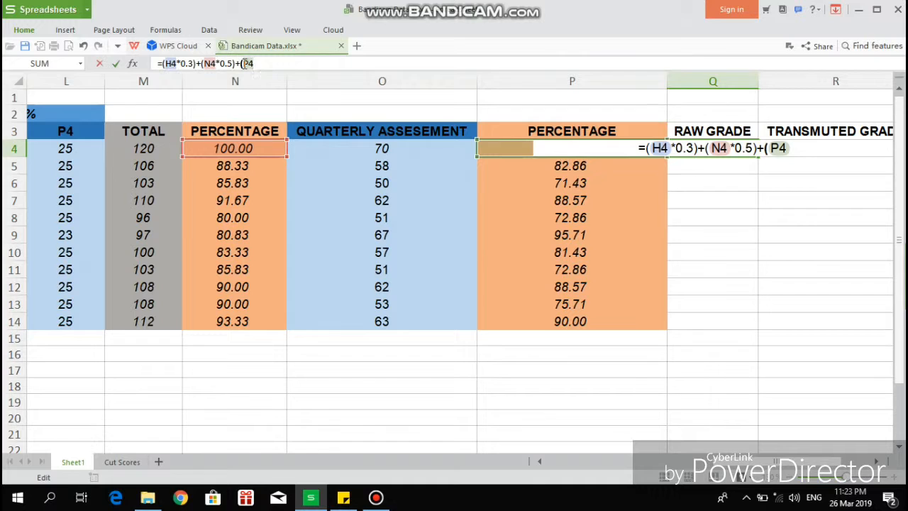
{"action": "type", "text": "*0"}
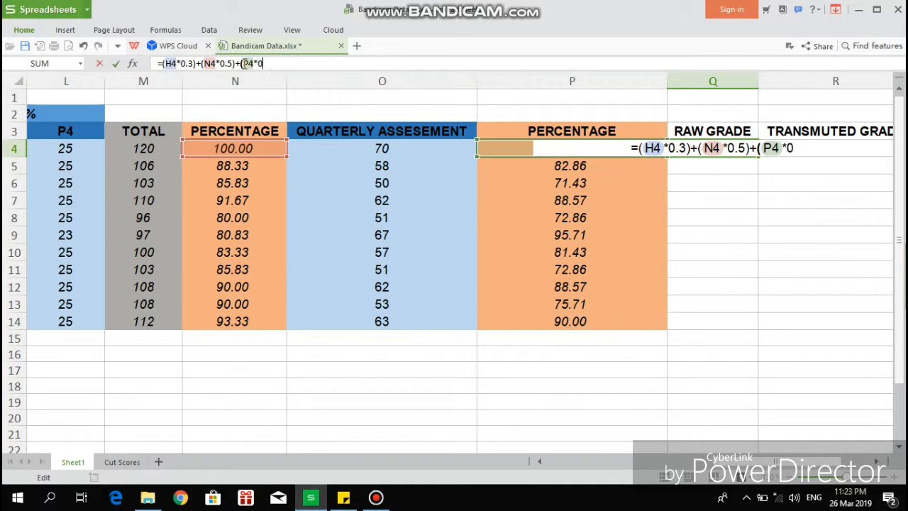
{"action": "type", "text": ".2"}
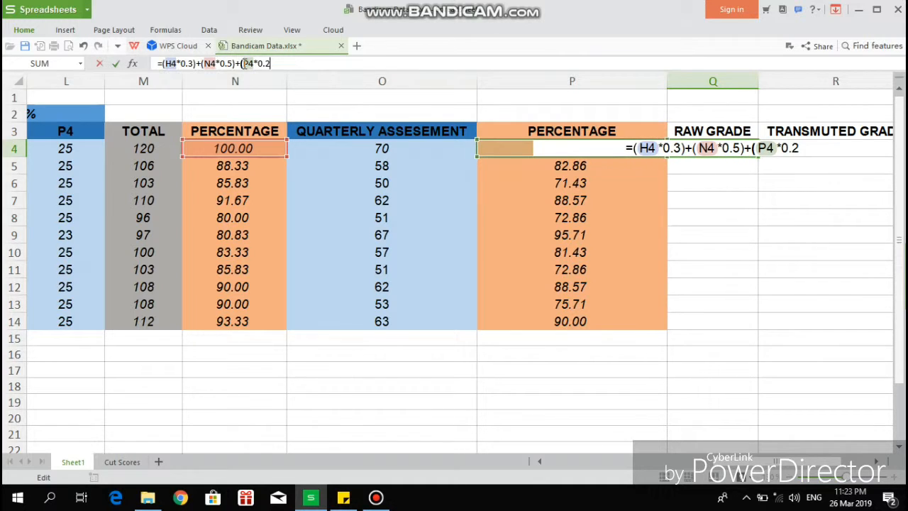
{"action": "type", "text": ")"}
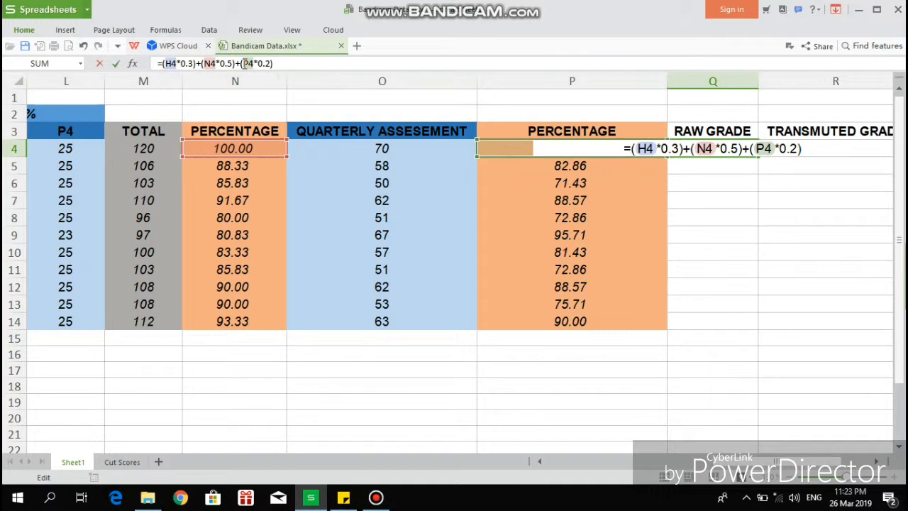
{"action": "key", "text": "Return"}
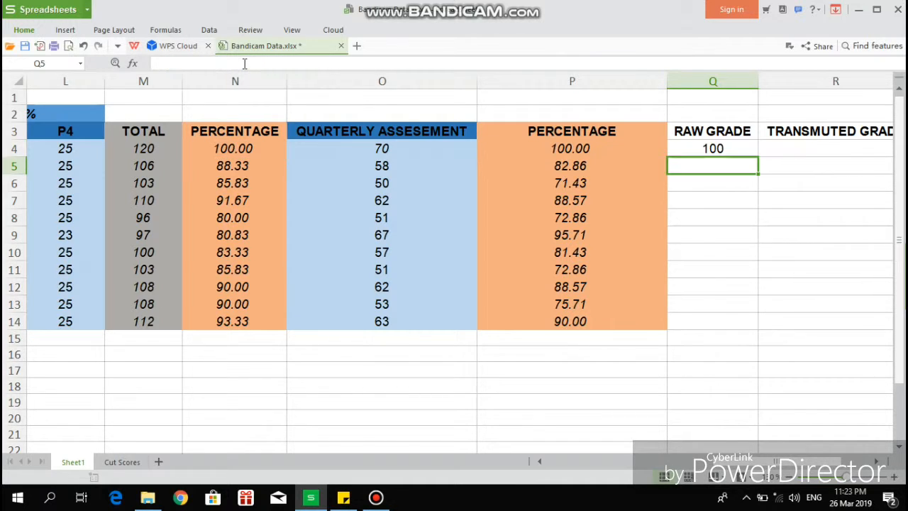
Fill the RAW GRADE formula from Q4 down the column to Q14.
{"action": "key", "text": "Up"}
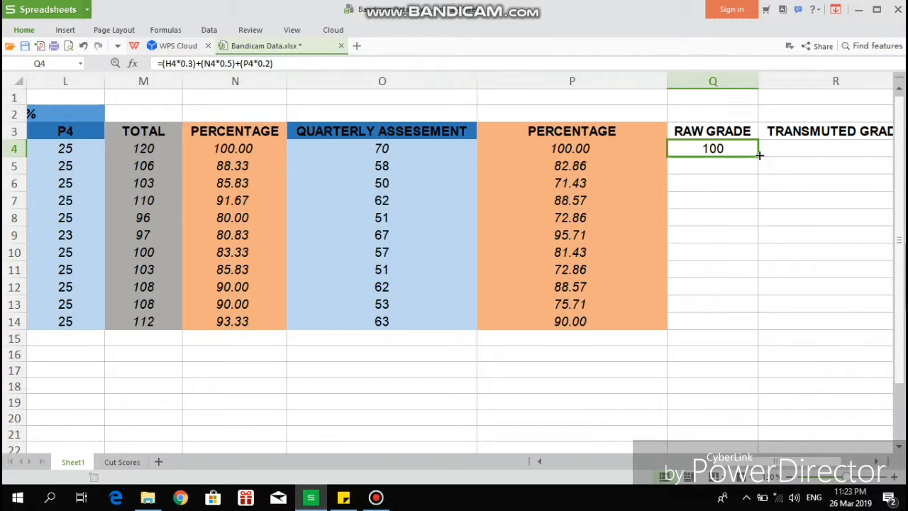
{"action": "left_click_drag", "start_coordinate": [759, 155], "coordinate": [739, 323]}
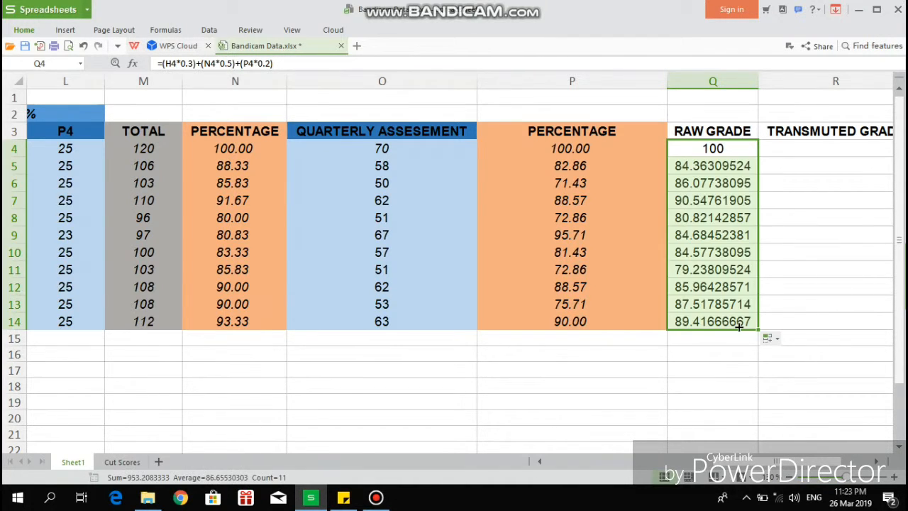
Reduce the number format of the raw grades in Q5:Q14 to five decimal places.
{"action": "left_click", "coordinate": [690, 199]}
{"action": "key", "text": "Up"}
{"action": "key", "text": "Up"}
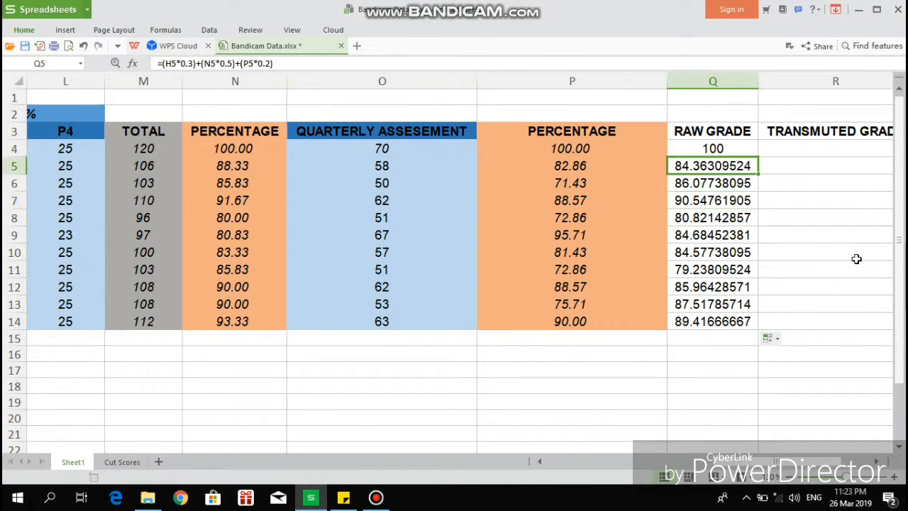
{"action": "key", "text": "shift+Down"}
{"action": "key", "text": "shift+Up"}
{"action": "key", "text": "shift+Down"}
{"action": "key", "text": "shift+Down"}
{"action": "key", "text": "shift+Down"}
{"action": "key", "text": "shift+Down"}
{"action": "key", "text": "shift+Down"}
{"action": "key", "text": "shift+Down"}
{"action": "key", "text": "shift+Down"}
{"action": "key", "text": "shift+Down"}
{"action": "key", "text": "shift+Down"}
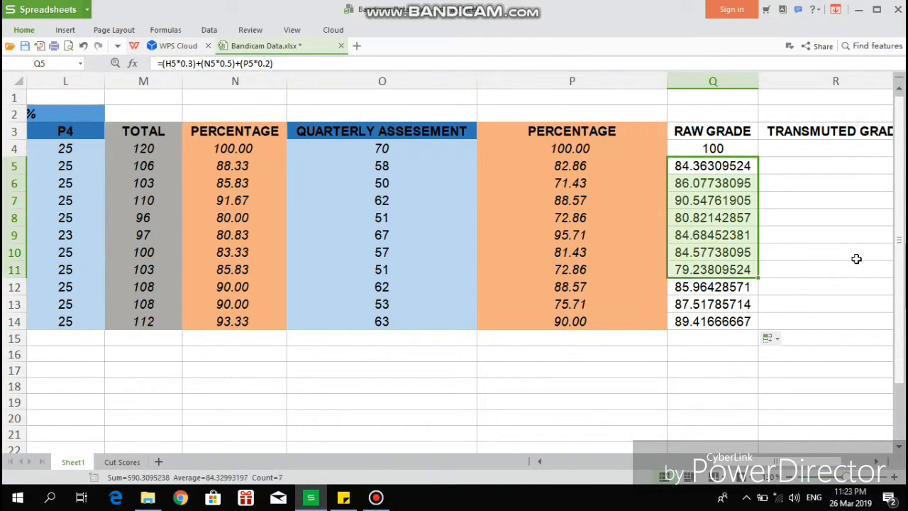
{"action": "left_click", "coordinate": [24, 30]}
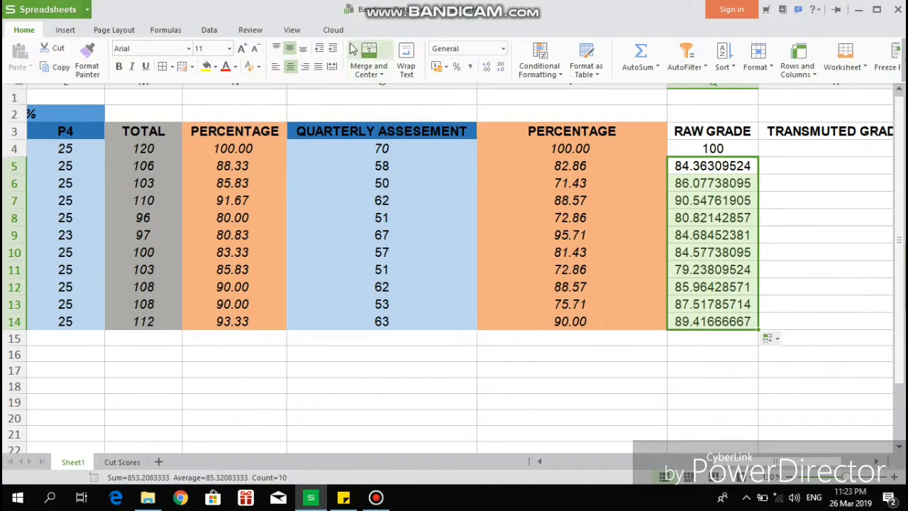
{"action": "left_click", "coordinate": [488, 71]}
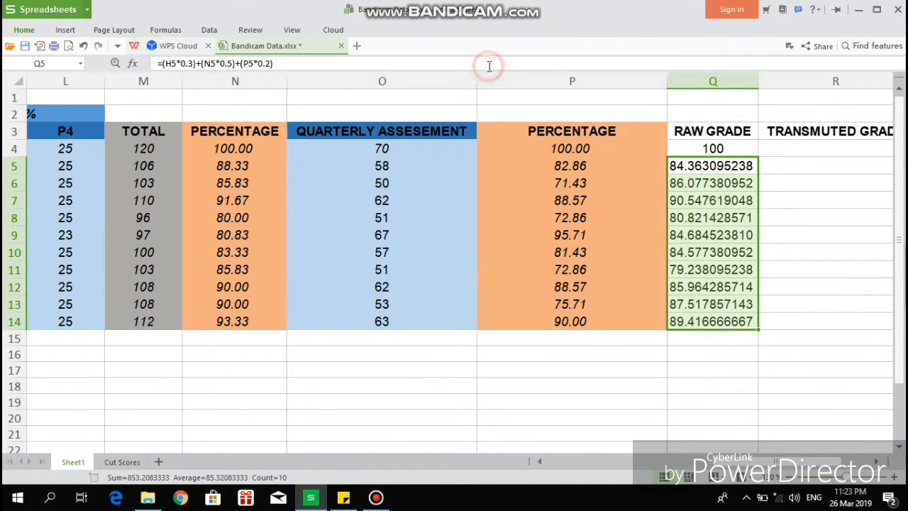
{"action": "left_click", "coordinate": [23, 32]}
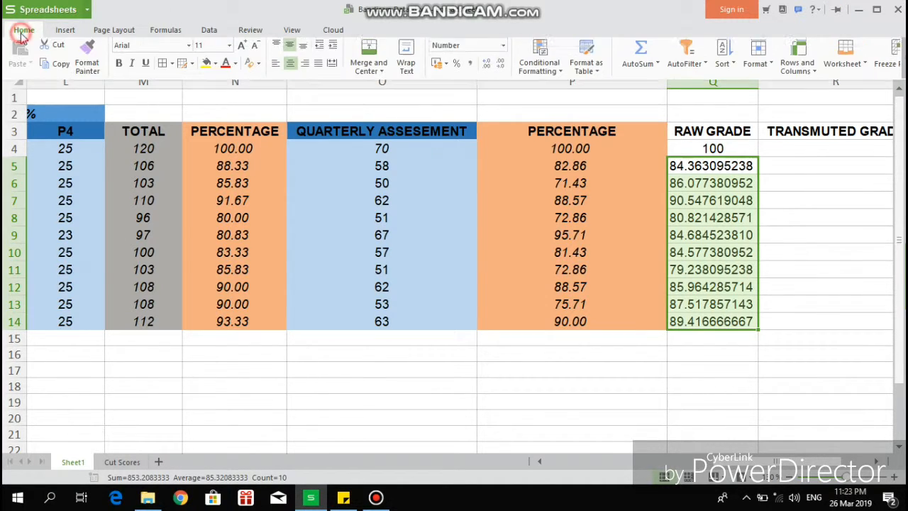
{"action": "left_click", "coordinate": [500, 70]}
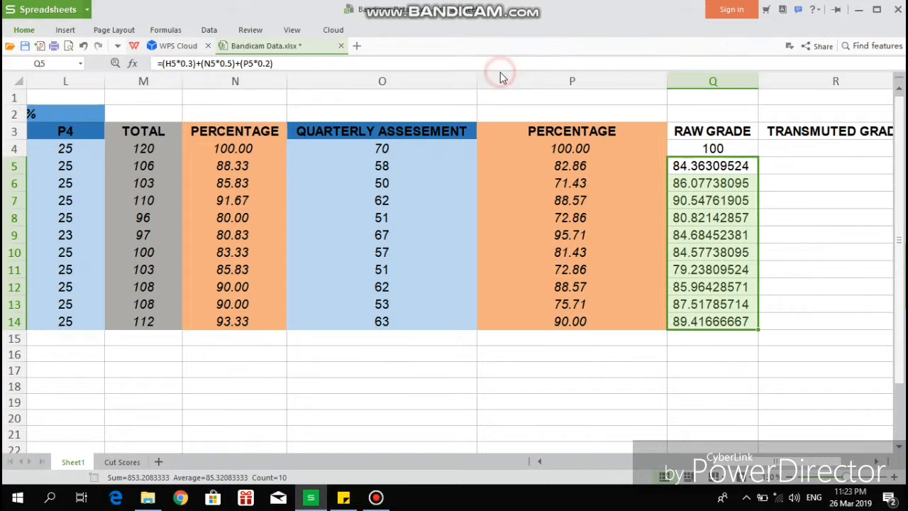
{"action": "left_click", "coordinate": [23, 30]}
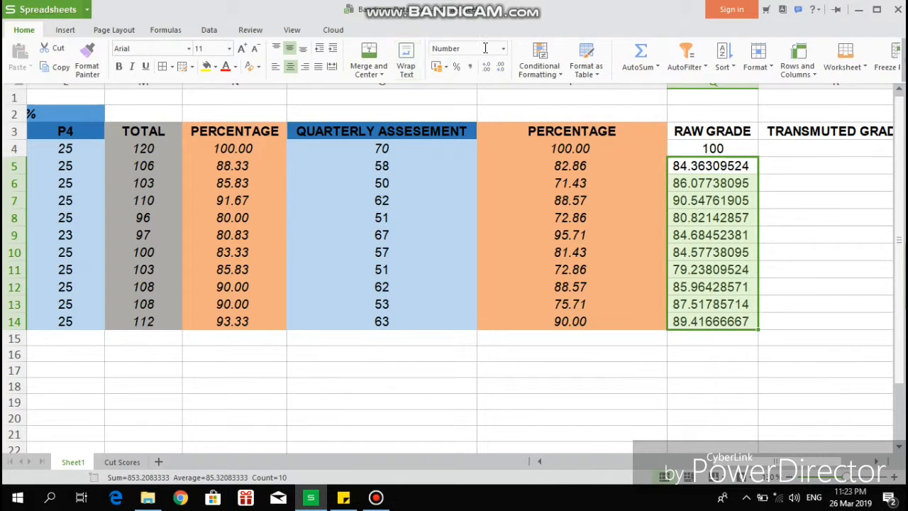
{"action": "left_click", "coordinate": [500, 68]}
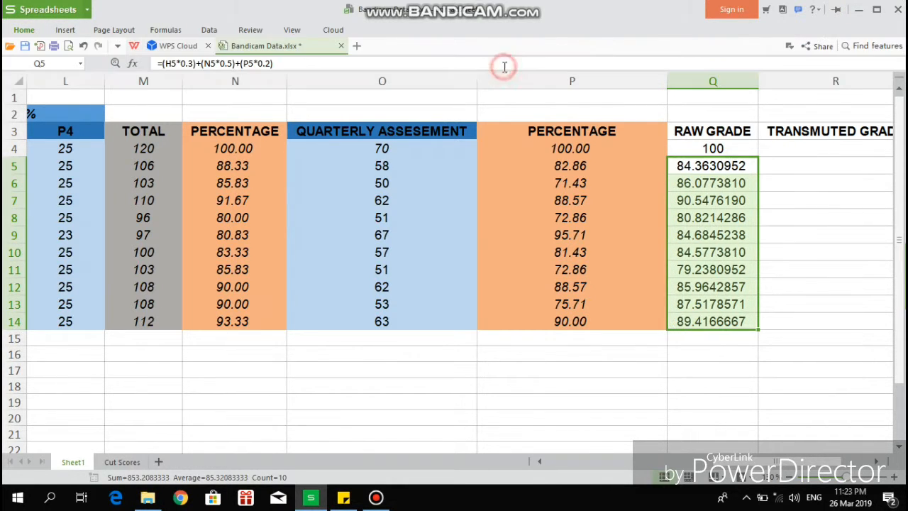
{"action": "left_click", "coordinate": [26, 30]}
{"action": "left_click", "coordinate": [500, 68]}
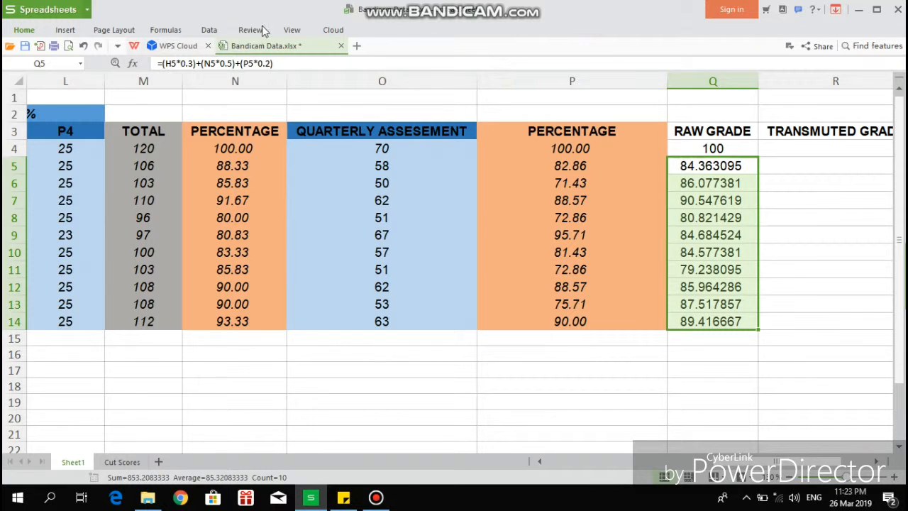
{"action": "left_click", "coordinate": [25, 30]}
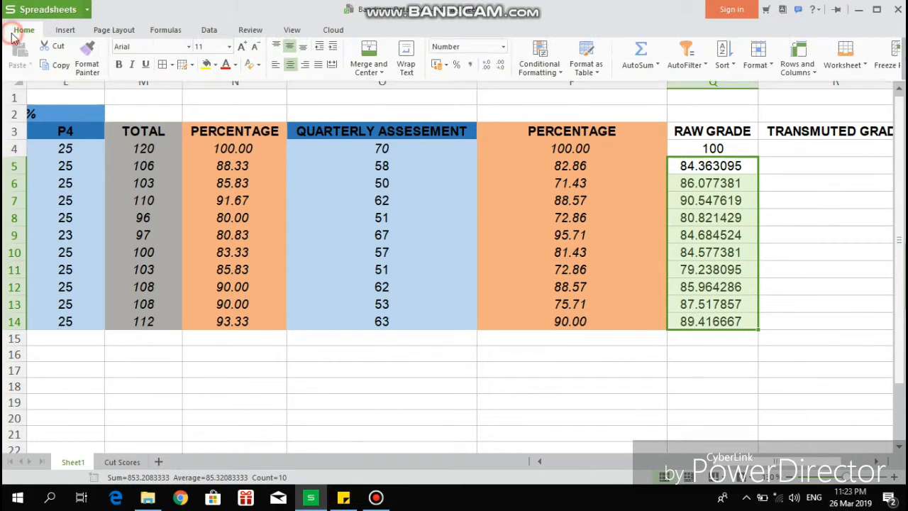
{"action": "left_click", "coordinate": [500, 67]}
{"action": "left_click", "coordinate": [500, 65]}
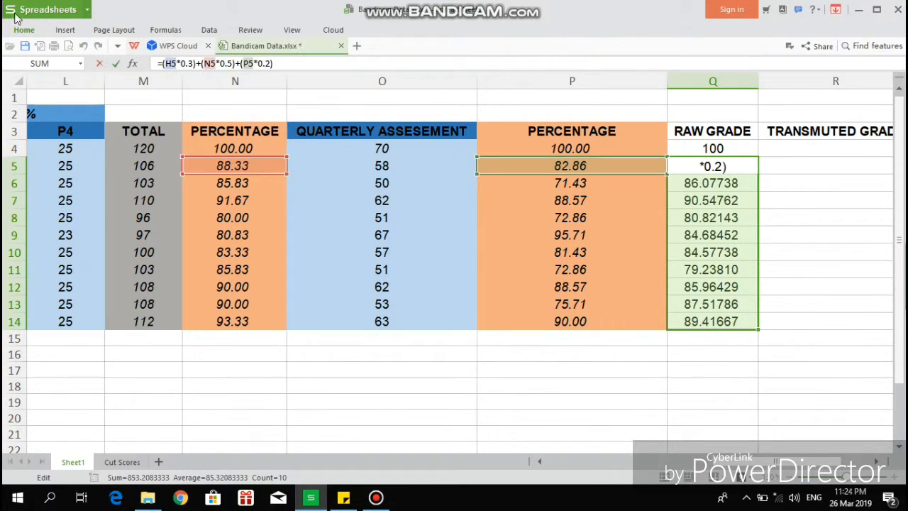
{"action": "left_click", "coordinate": [793, 153]}
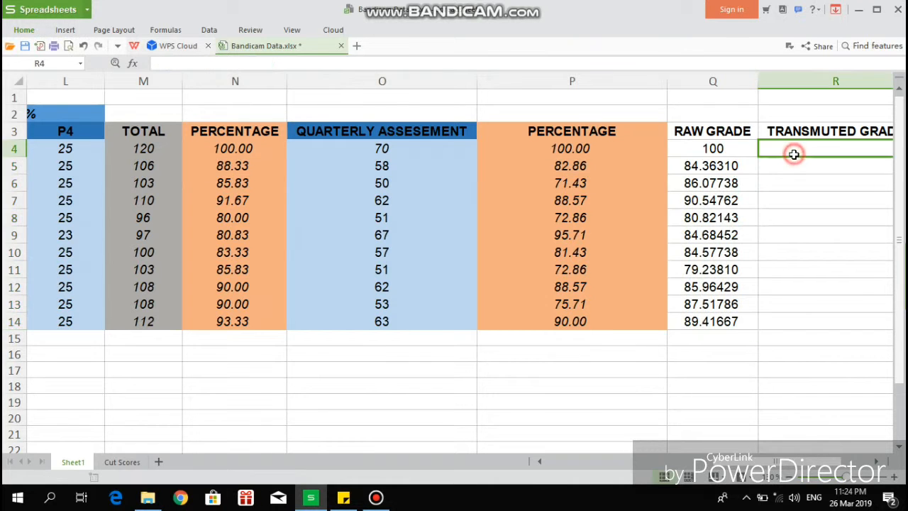
{"action": "left_click", "coordinate": [743, 170]}
{"action": "left_click", "coordinate": [691, 81]}
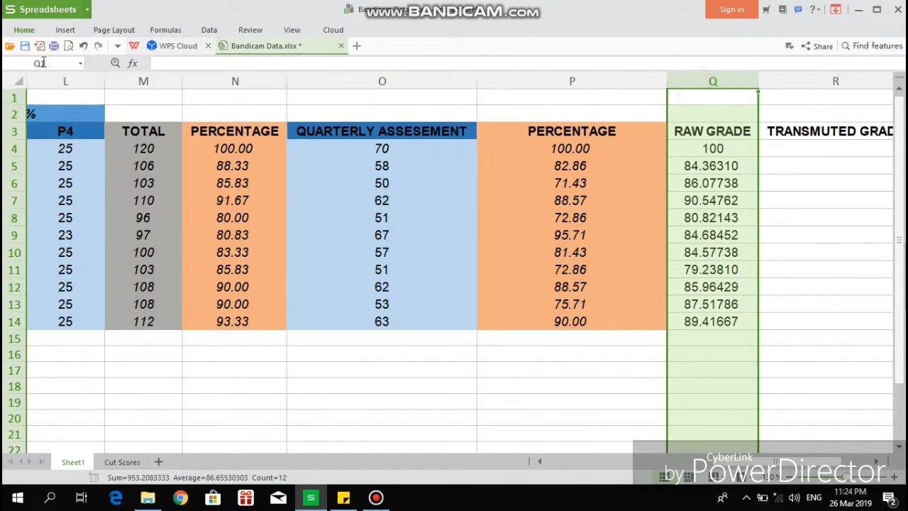
{"action": "left_click", "coordinate": [25, 30]}
Reduce the number format of the raw grades in Q5:Q14 to two decimal places.
{"action": "left_click", "coordinate": [702, 185]}
{"action": "key", "text": "Up"}
{"action": "key", "text": "ctrl+Down"}
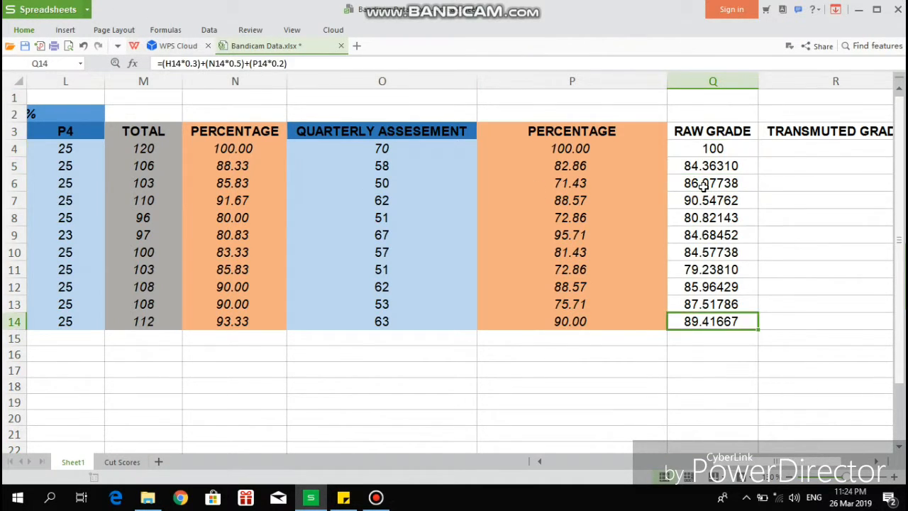
{"action": "key", "text": "ctrl+Down"}
{"action": "key", "text": "ctrl+Up"}
{"action": "key", "text": "ctrl+Up"}
{"action": "key", "text": "Down"}
{"action": "key", "text": "Down"}
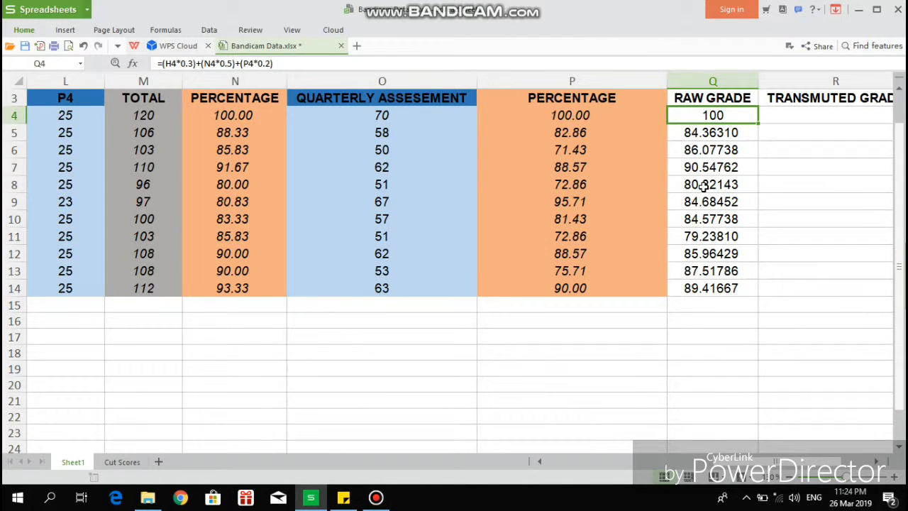
{"action": "key", "text": "shift+Down"}
{"action": "key", "text": "shift+Down"}
{"action": "key", "text": "shift+Down"}
{"action": "key", "text": "shift+Down"}
{"action": "key", "text": "shift+Down"}
{"action": "key", "text": "shift+Down"}
{"action": "key", "text": "shift+Down"}
{"action": "key", "text": "shift+Down"}
{"action": "key", "text": "shift+Down"}
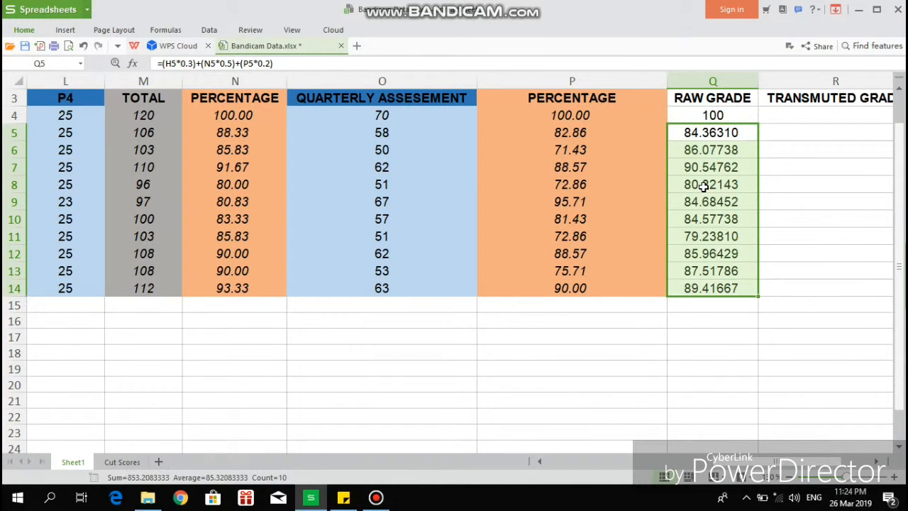
{"action": "left_click", "coordinate": [23, 30]}
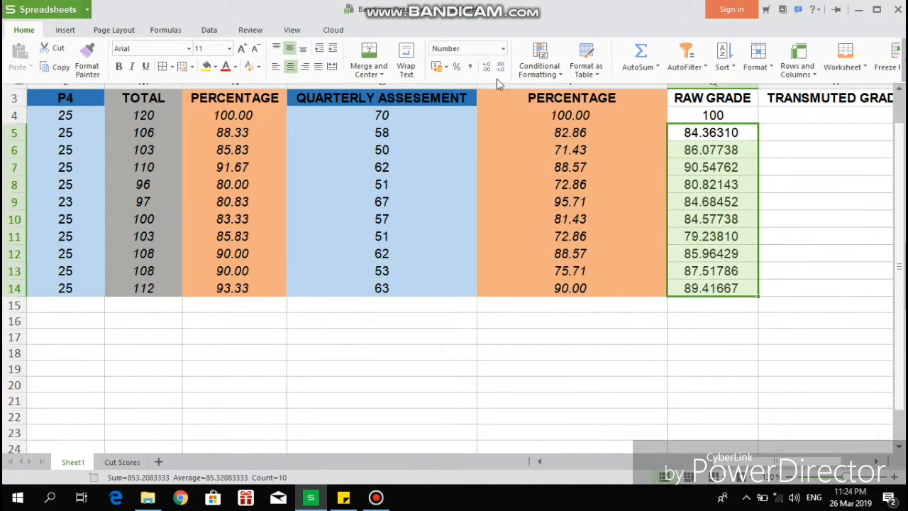
{"action": "left_click", "coordinate": [500, 68]}
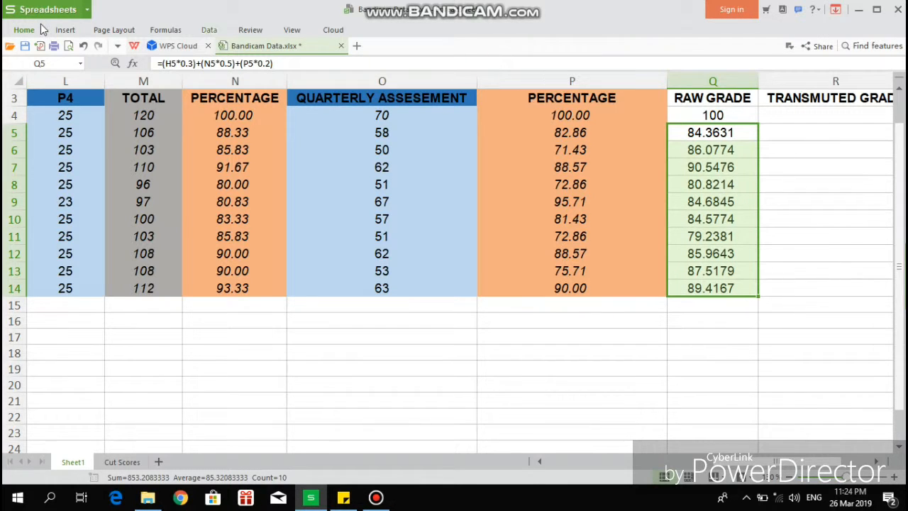
{"action": "left_click", "coordinate": [23, 30]}
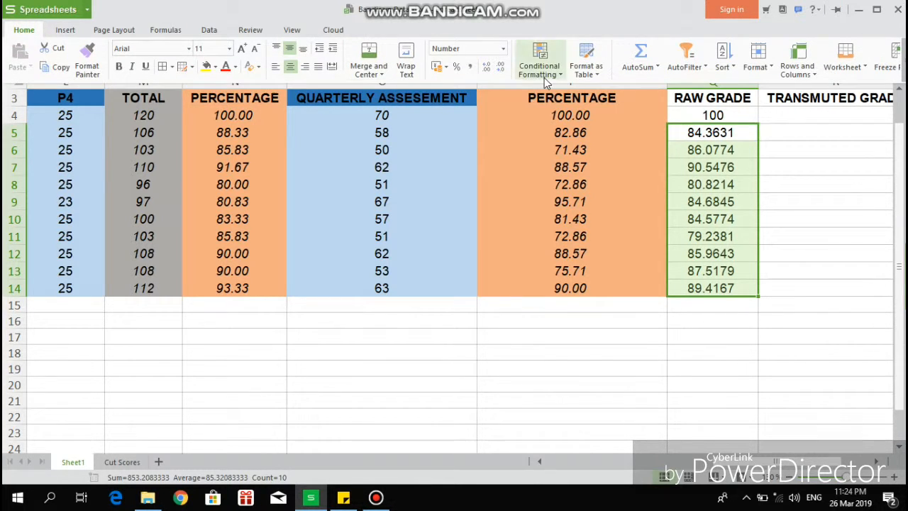
{"action": "left_click", "coordinate": [501, 67]}
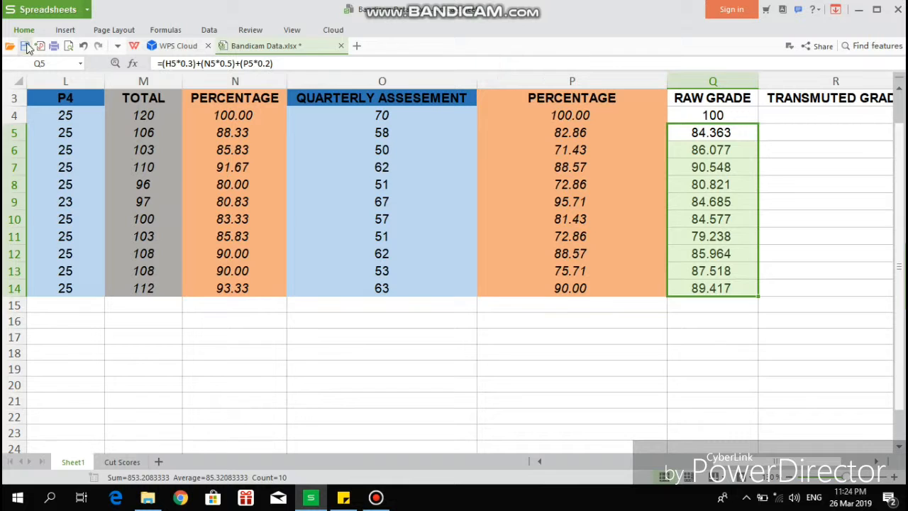
{"action": "left_click", "coordinate": [25, 32]}
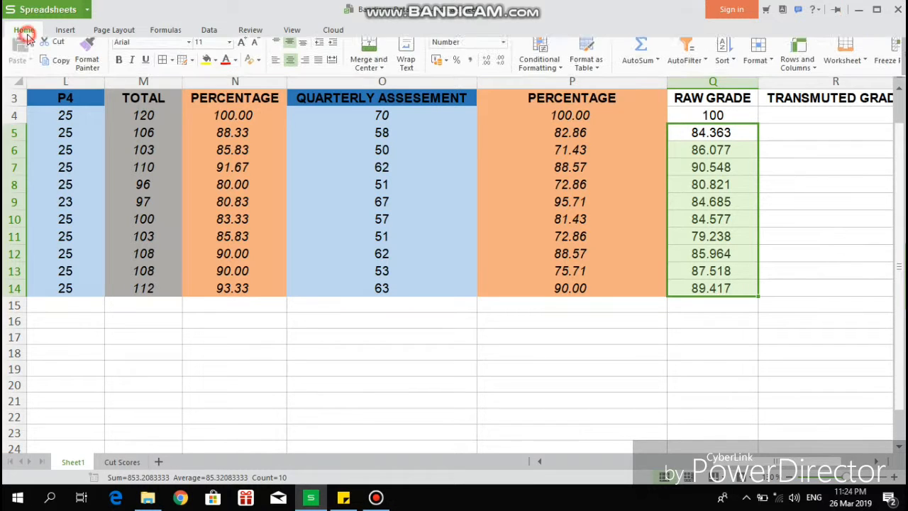
{"action": "left_click", "coordinate": [501, 70]}
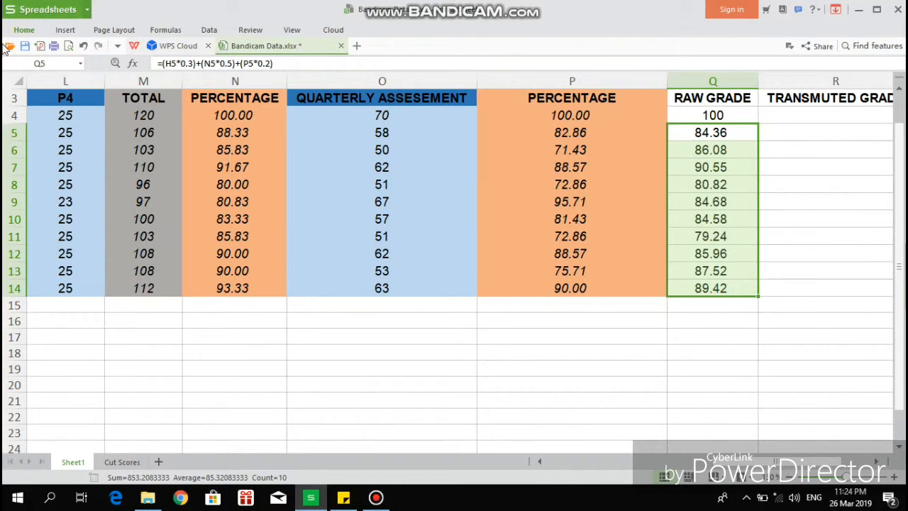
Examine the full table of cut scores and ES values on the Cut Scores sheet, then return to Sheet1.
{"action": "key", "text": "Up"}
{"action": "key", "text": "Up"}
{"action": "key", "text": "Up"}
{"action": "key", "text": "Up"}
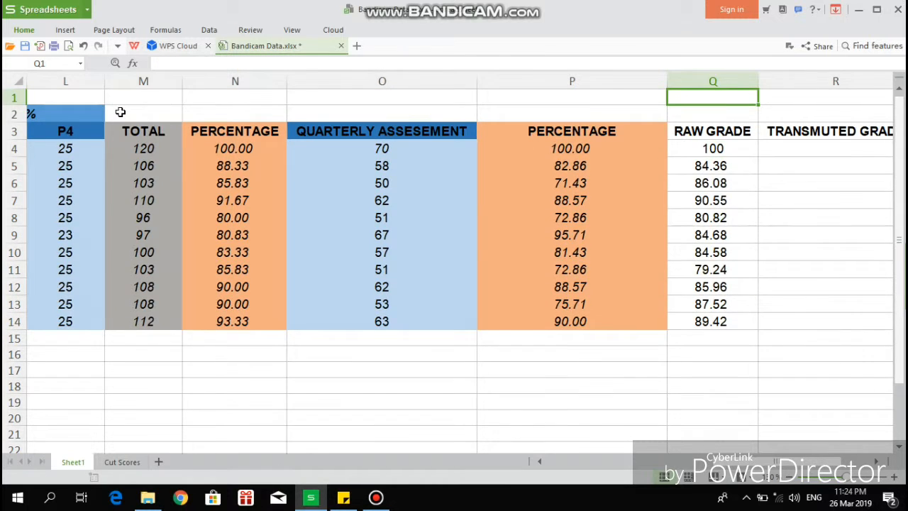
{"action": "key", "text": "Right"}
{"action": "key", "text": "Right"}
{"action": "key", "text": "Right"}
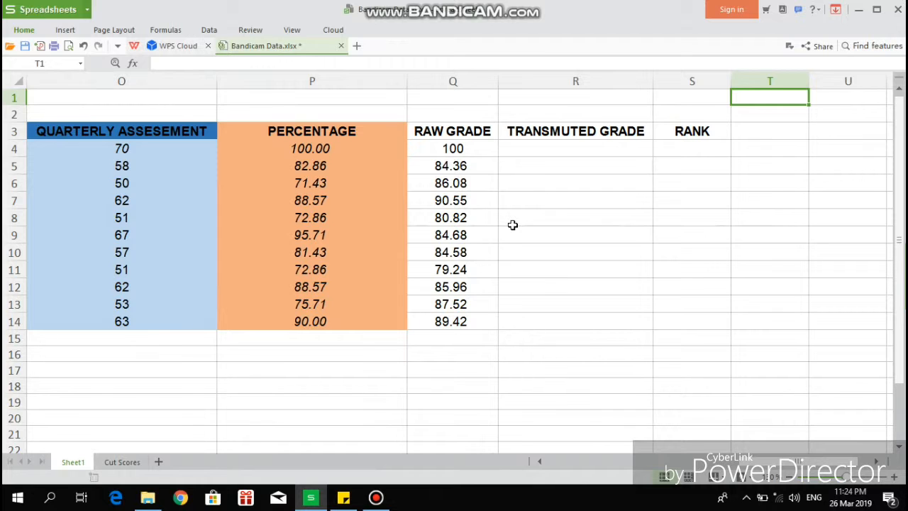
{"action": "left_click", "coordinate": [117, 462]}
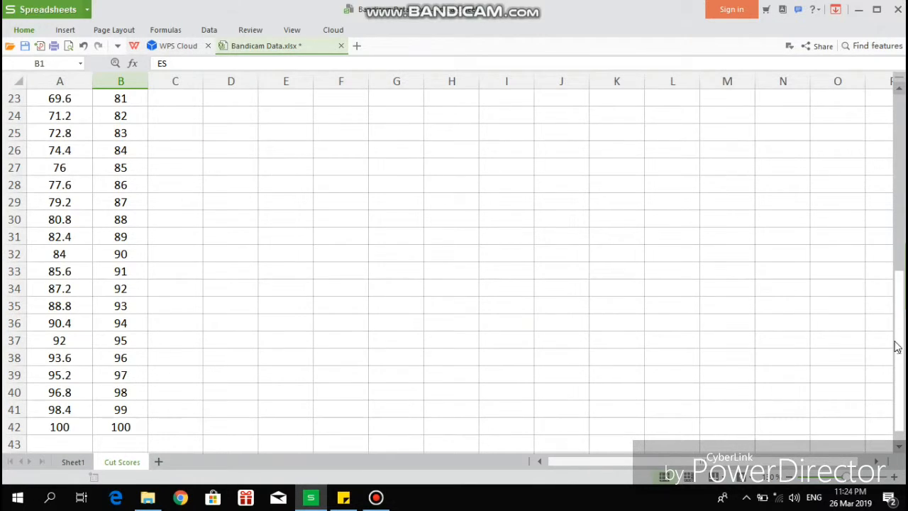
{"action": "left_click_drag", "start_coordinate": [895, 347], "coordinate": [886, 363]}
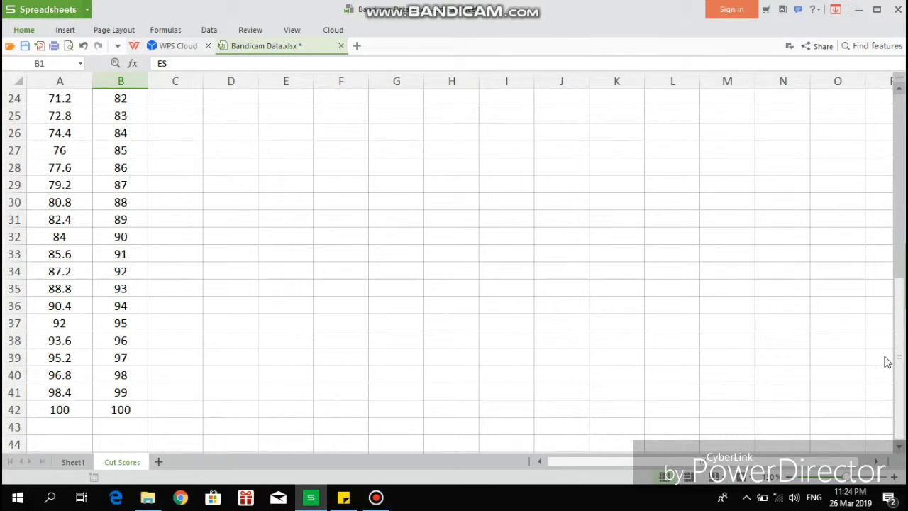
{"action": "left_click_drag", "start_coordinate": [897, 328], "coordinate": [901, 144]}
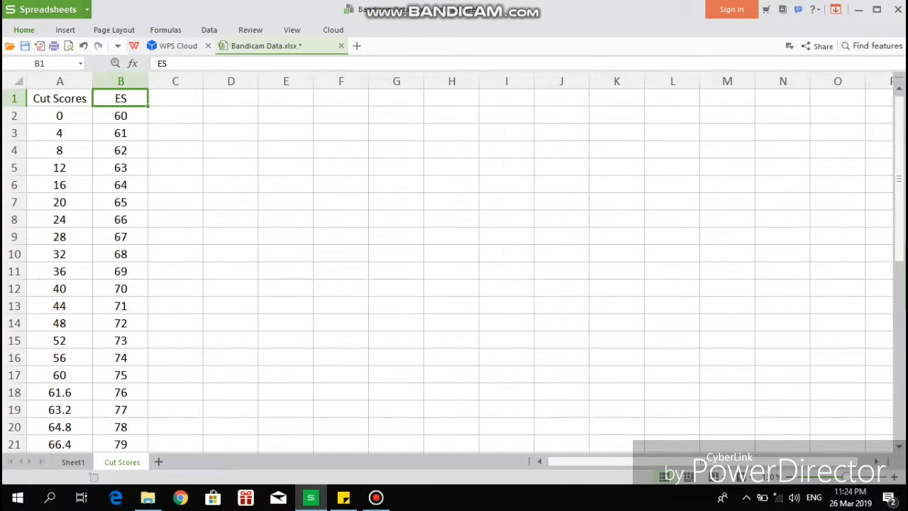
{"action": "left_click", "coordinate": [73, 462]}
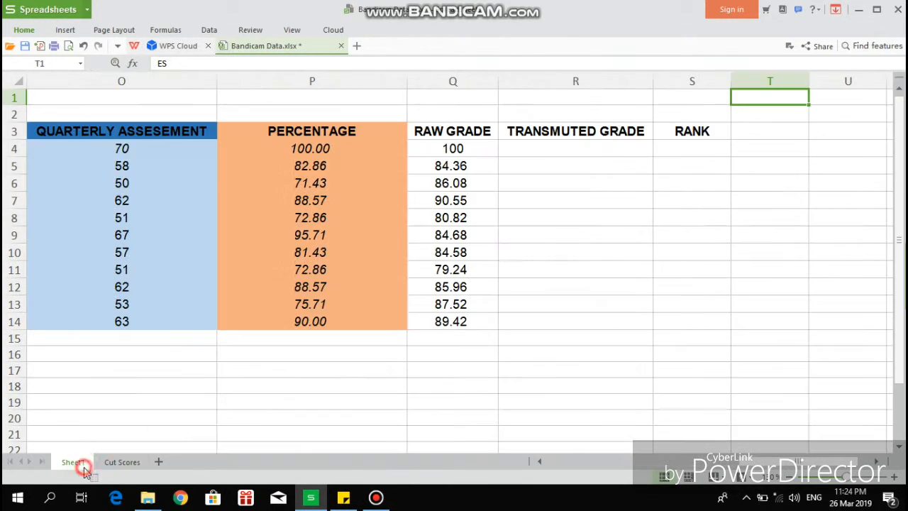
Start a LOOKUP formula in R4 under TRANSMUTED GRADE with raw grade Q4 as the lookup value, followed by a comma.
{"action": "left_click", "coordinate": [510, 147]}
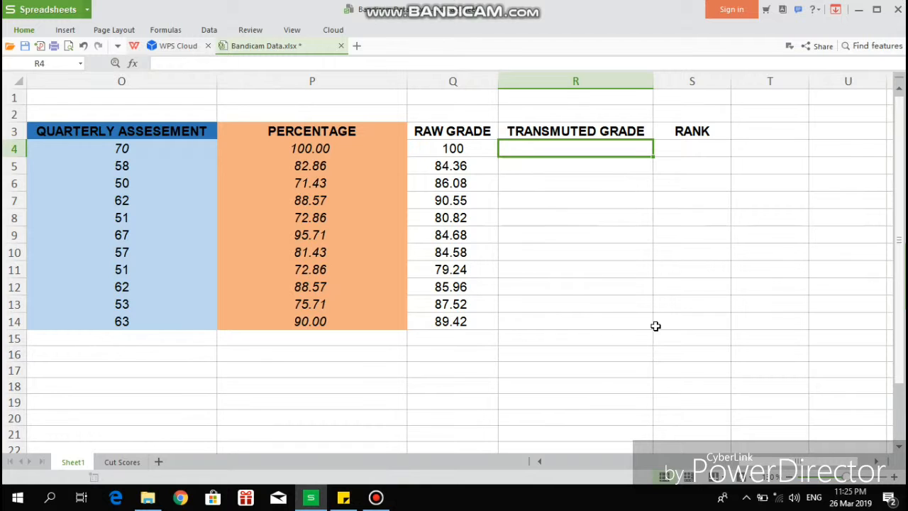
{"action": "type", "text": "=loo"}
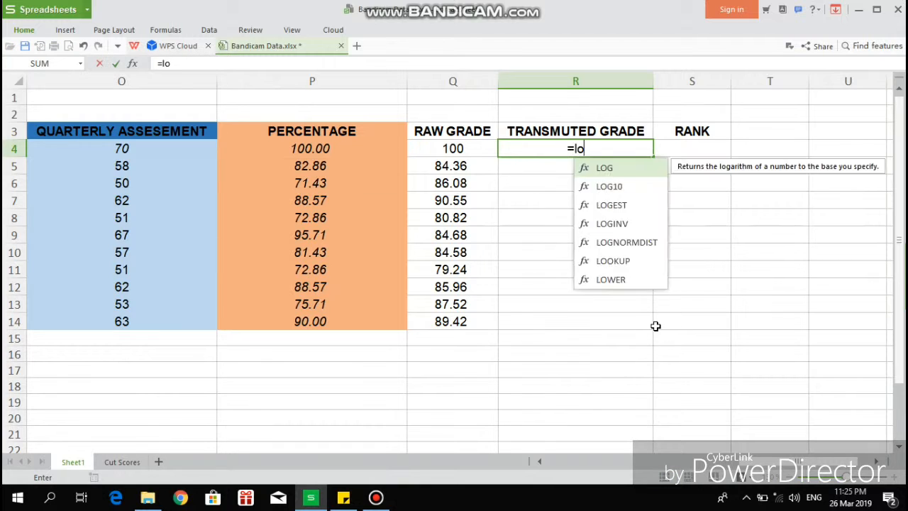
{"action": "key", "text": "BackSpace"}
{"action": "key", "text": "BackSpace"}
{"action": "key", "text": "BackSpace"}
{"action": "type", "text": "LOO"}
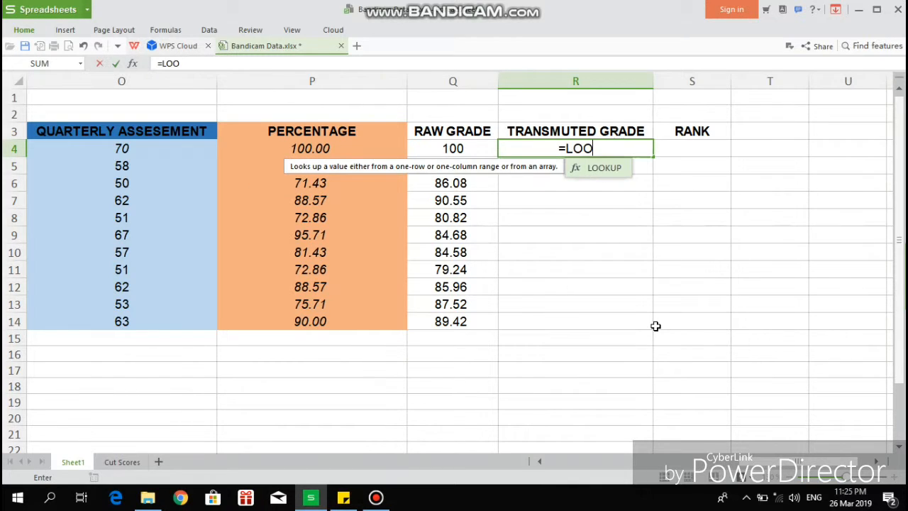
{"action": "type", "text": "KUP"}
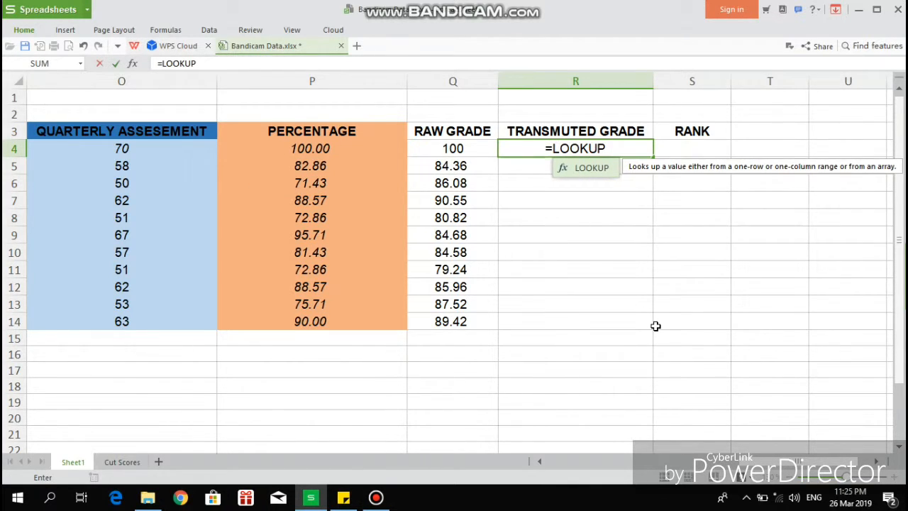
{"action": "type", "text": "("}
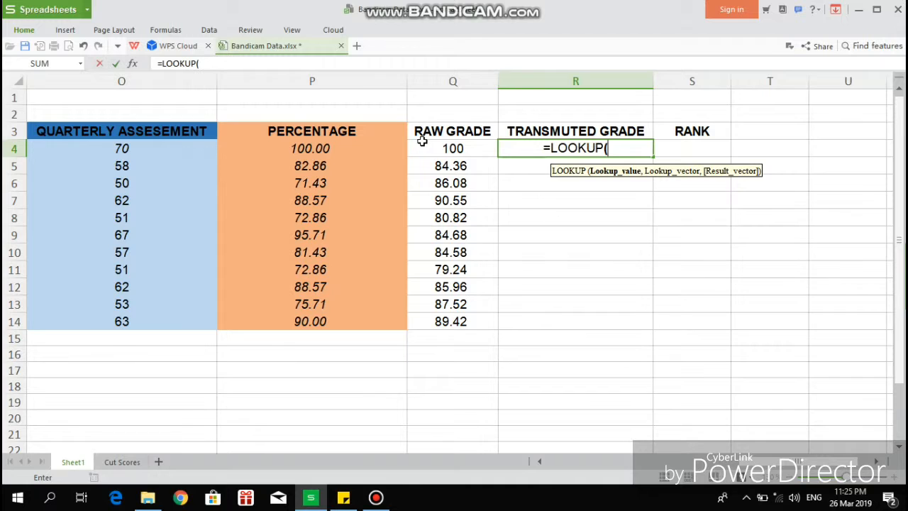
{"action": "left_click", "coordinate": [456, 148]}
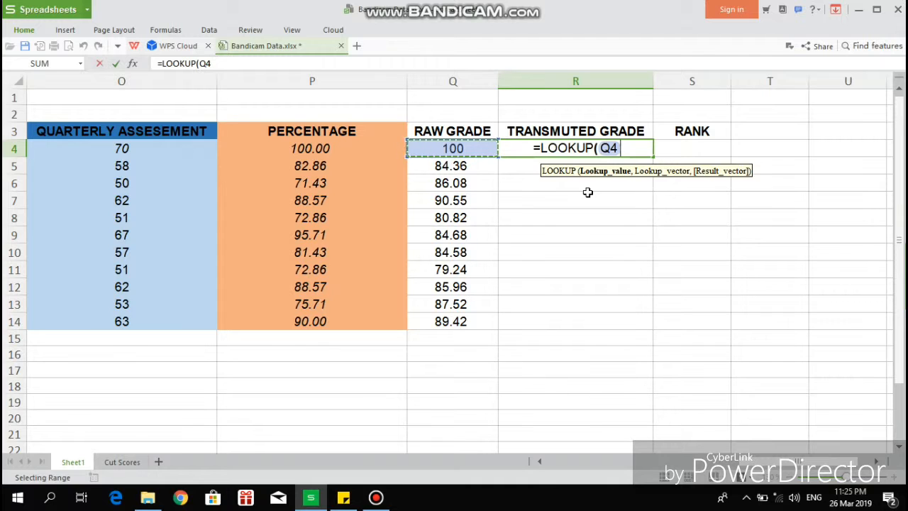
{"action": "type", "text": ","}
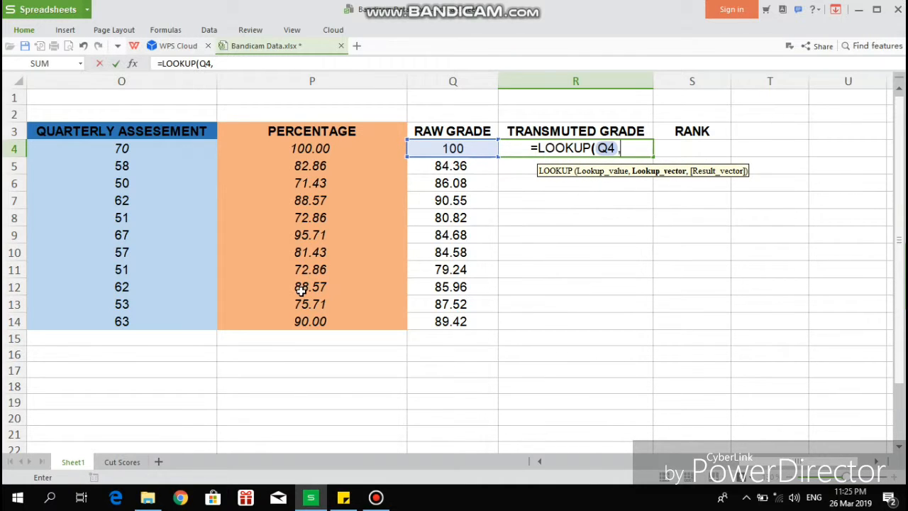
Complete the R4 LOOKUP formula with the range A2:B42 of the Cut Scores sheet and return to Sheet1.
{"action": "left_click", "coordinate": [135, 467]}
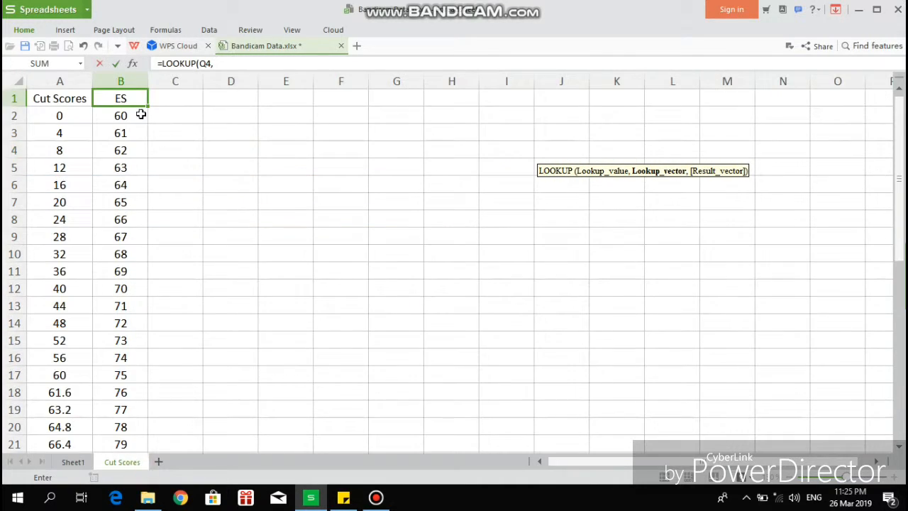
{"action": "left_click", "coordinate": [63, 114]}
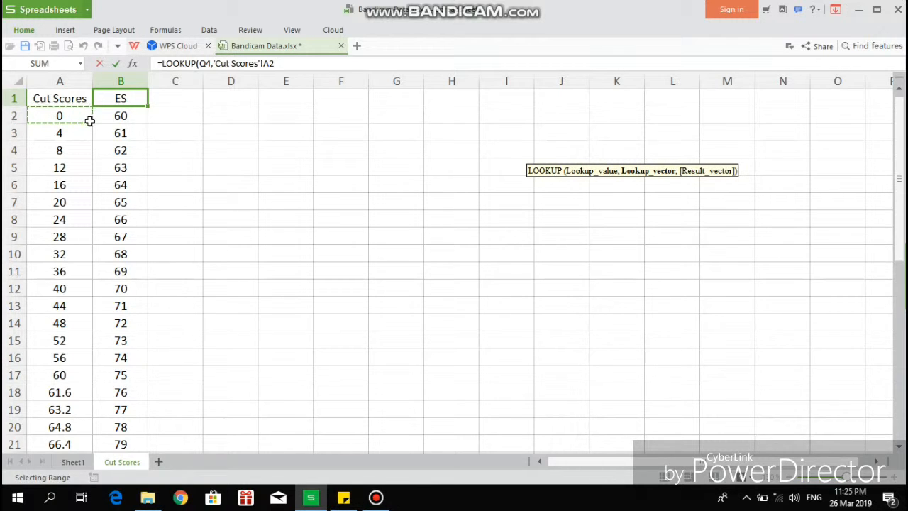
{"action": "left_click_drag", "start_coordinate": [87, 118], "coordinate": [142, 429]}
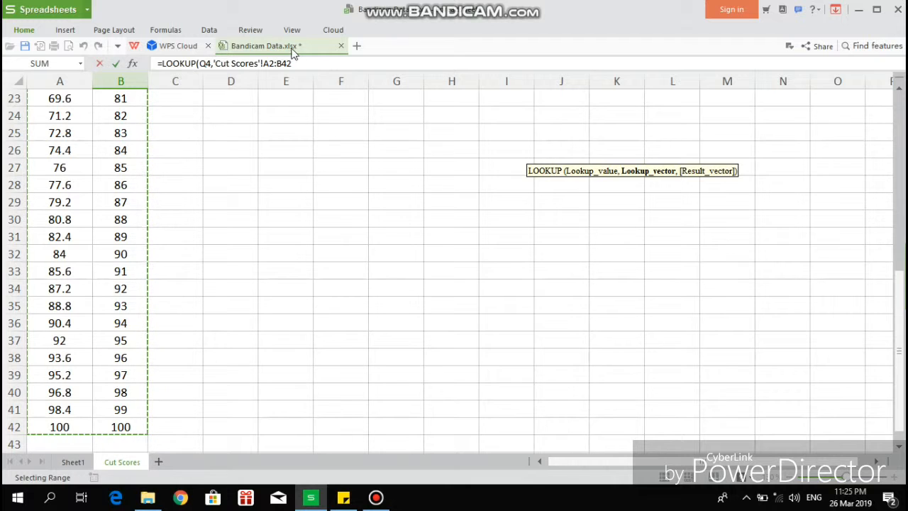
{"action": "left_click", "coordinate": [298, 63]}
{"action": "type", "text": ")"}
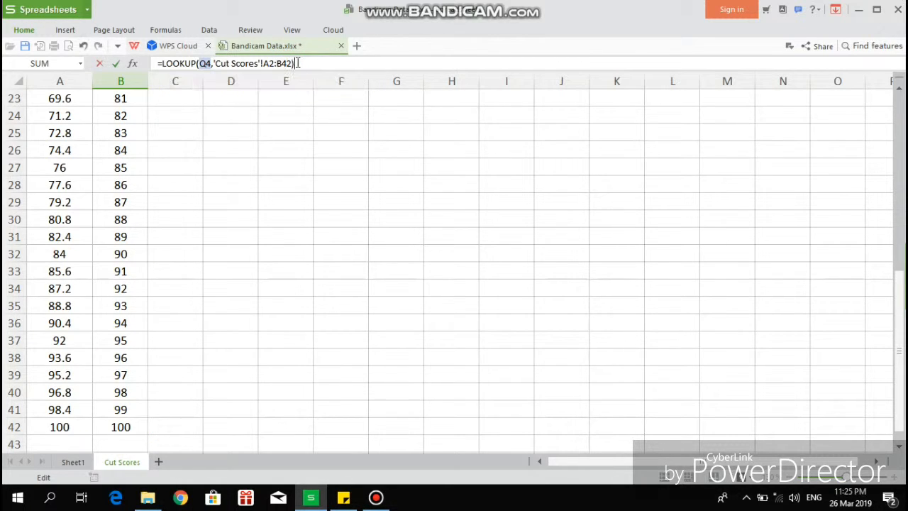
{"action": "left_click", "coordinate": [77, 462]}
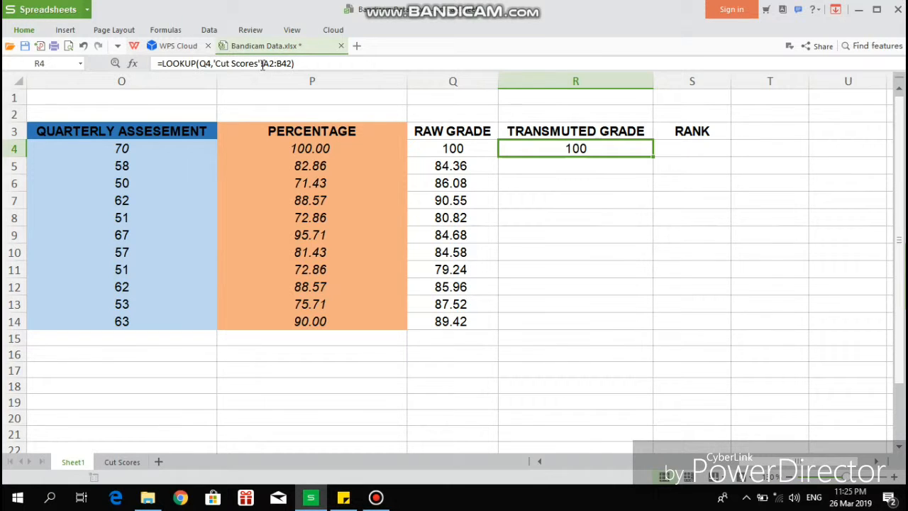
Lock the row references of the lookup range in the R4 formula as A$2:B$42.
{"action": "left_click_drag", "start_coordinate": [269, 63], "coordinate": [324, 74]}
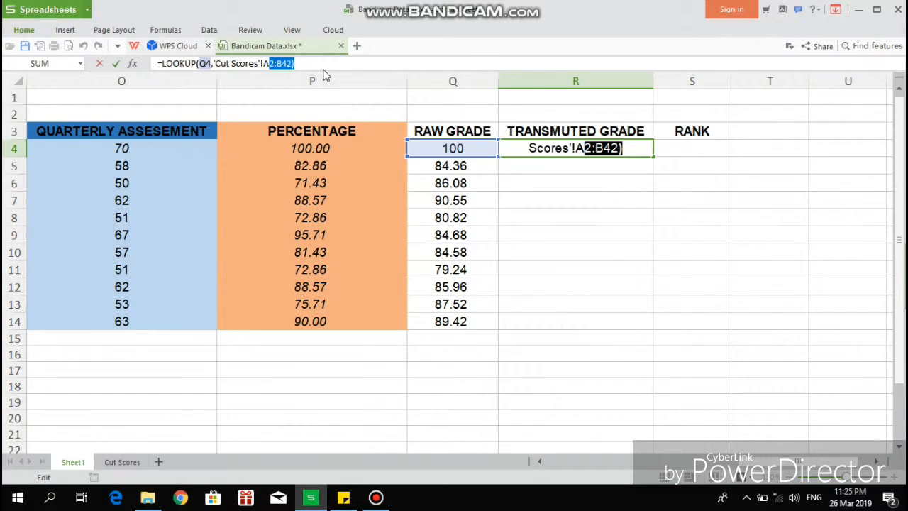
{"action": "key", "text": "Left"}
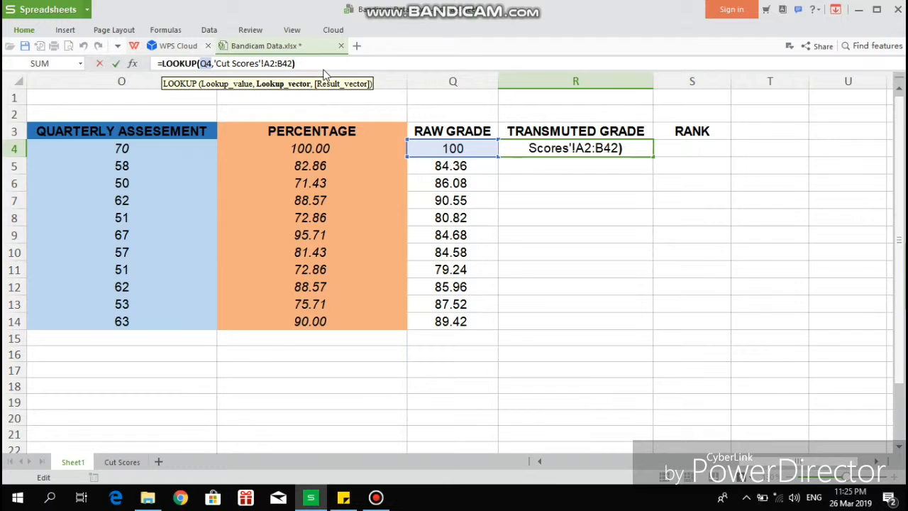
{"action": "type", "text": "$2:B"}
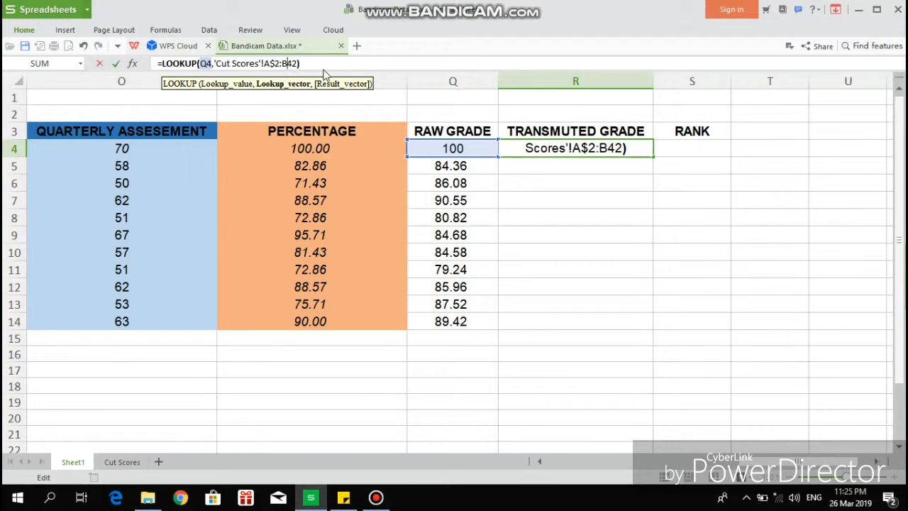
{"action": "type", "text": "$"}
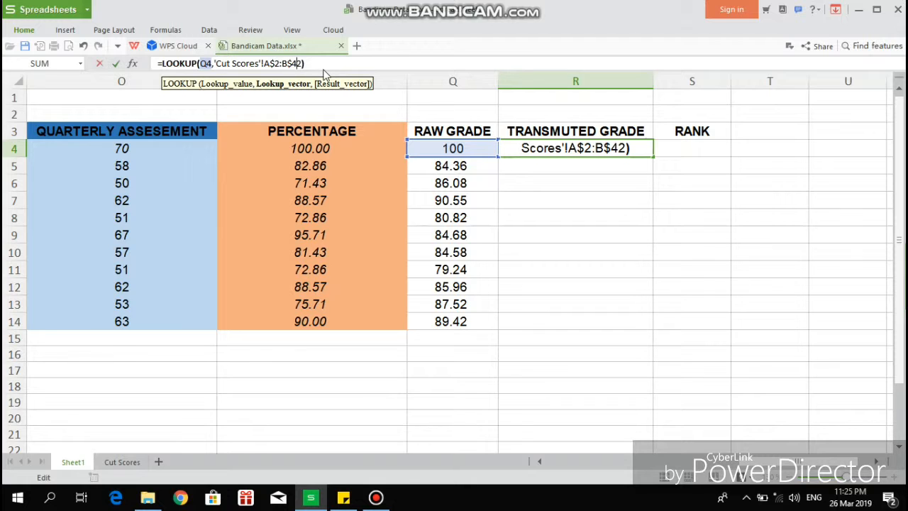
{"action": "key", "text": "Return"}
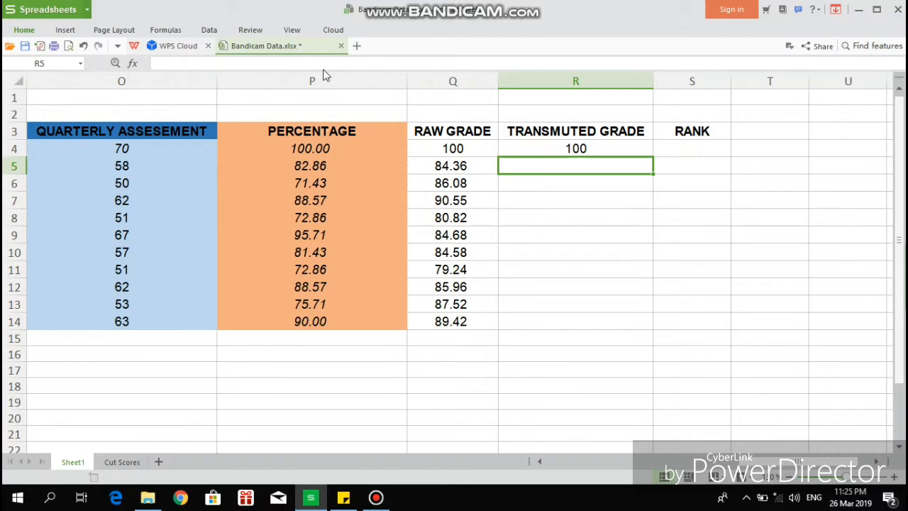
Fill the TRANSMUTED GRADE formula from R4 down the column to R14.
{"action": "key", "text": "Up"}
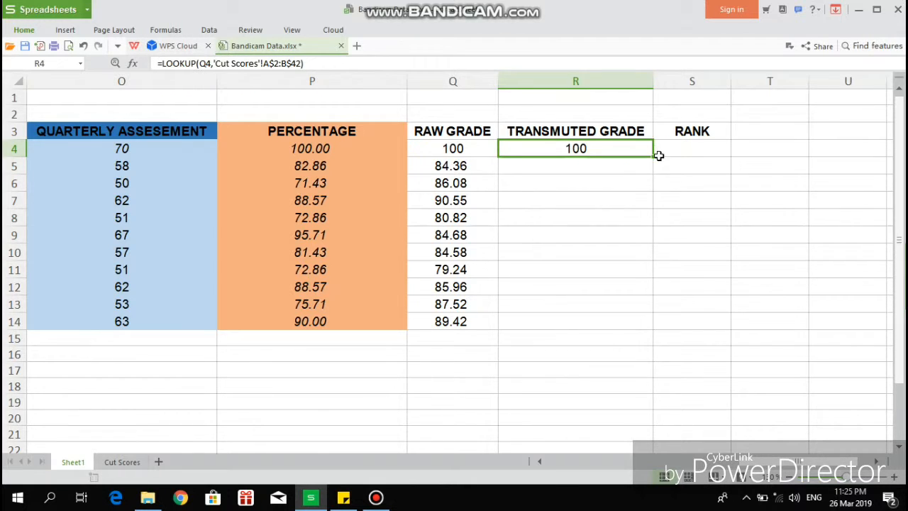
{"action": "left_click_drag", "start_coordinate": [653, 155], "coordinate": [631, 322]}
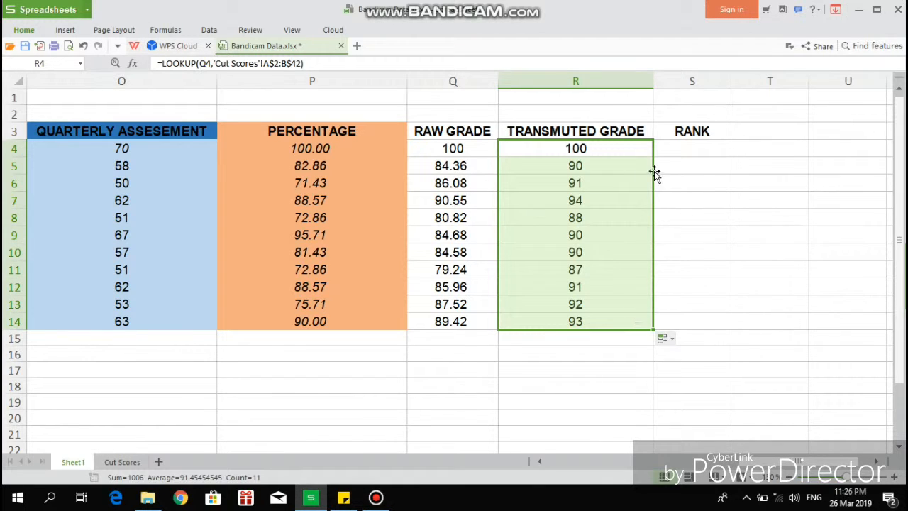
{"action": "left_click", "coordinate": [604, 169]}
{"action": "key", "text": "Right"}
{"action": "key", "text": "Right"}
{"action": "key", "text": "Right"}
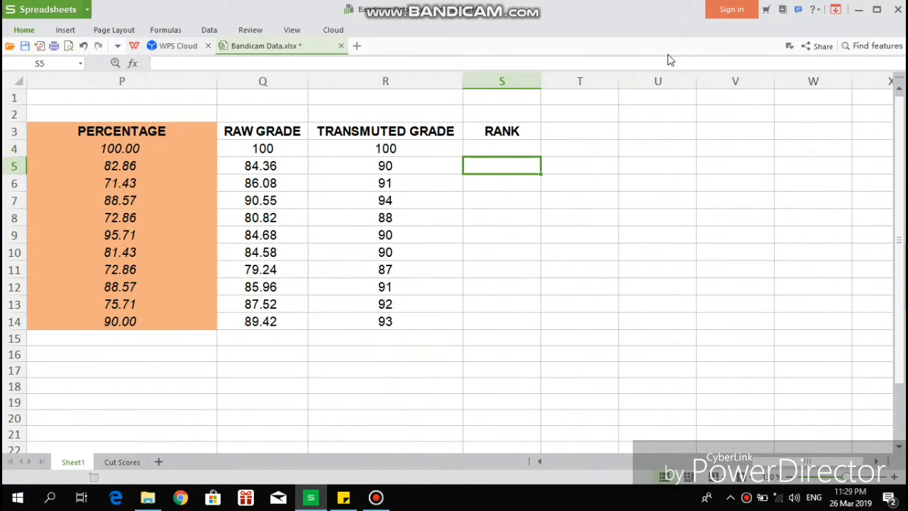
Start a RANK formula in S5 under RANK with transmuted grade R5 as the number, followed by a comma.
{"action": "key", "text": "Up"}
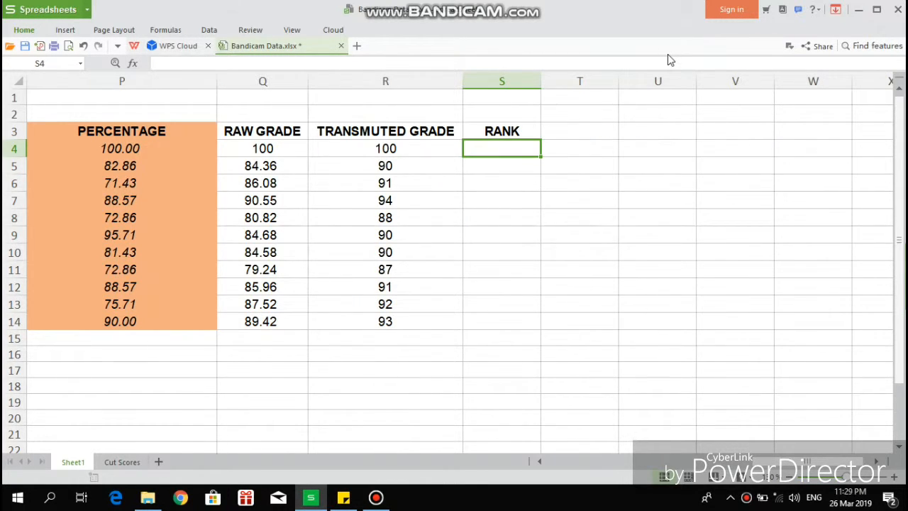
{"action": "key", "text": "Down"}
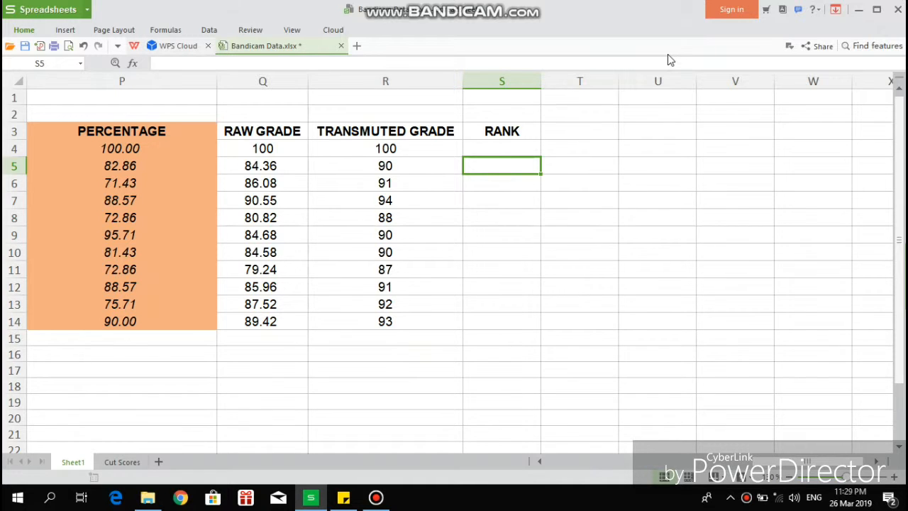
{"action": "type", "text": "="}
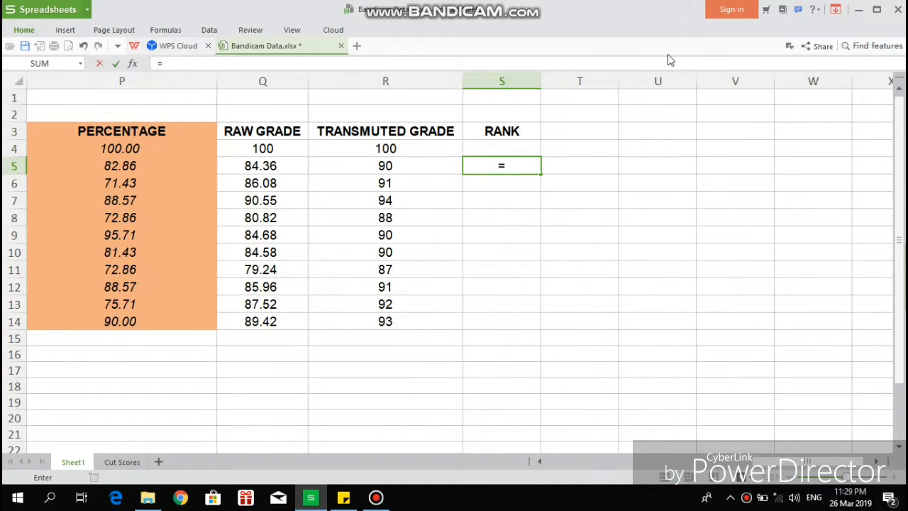
{"action": "type", "text": "RANK"}
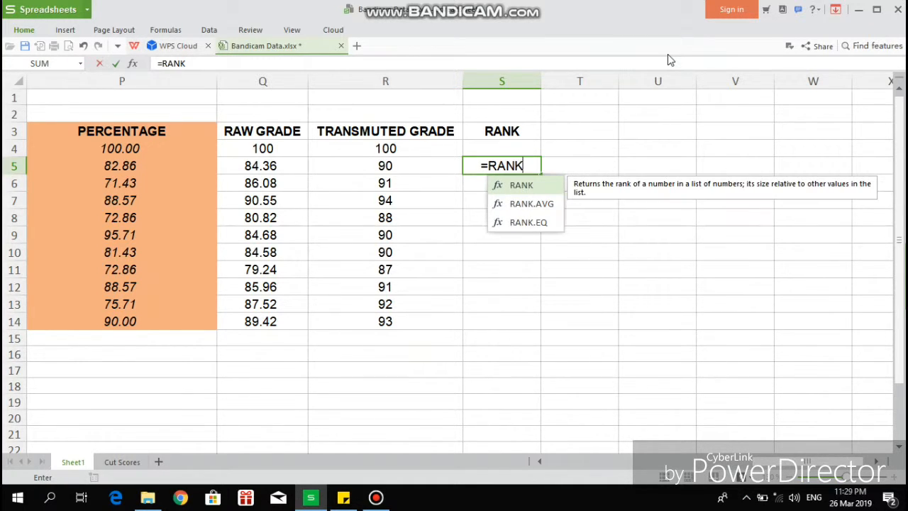
{"action": "type", "text": "("}
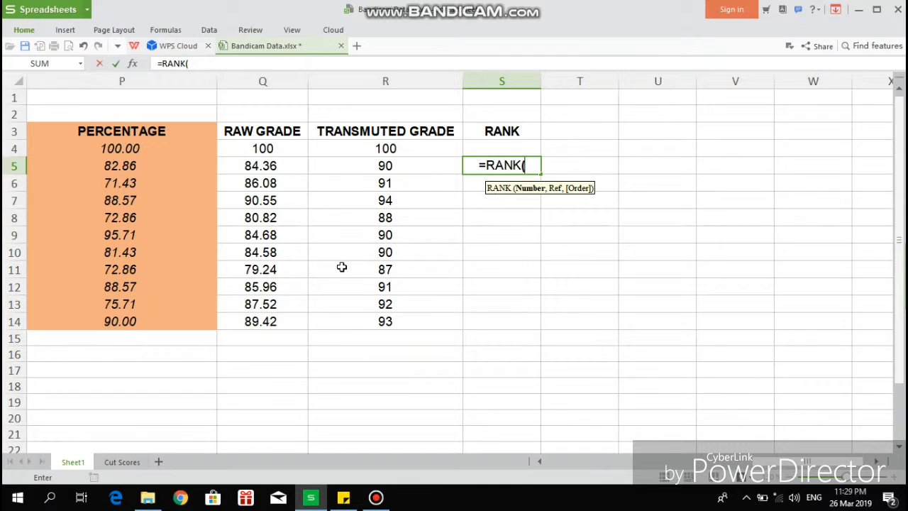
{"action": "left_click", "coordinate": [421, 168]}
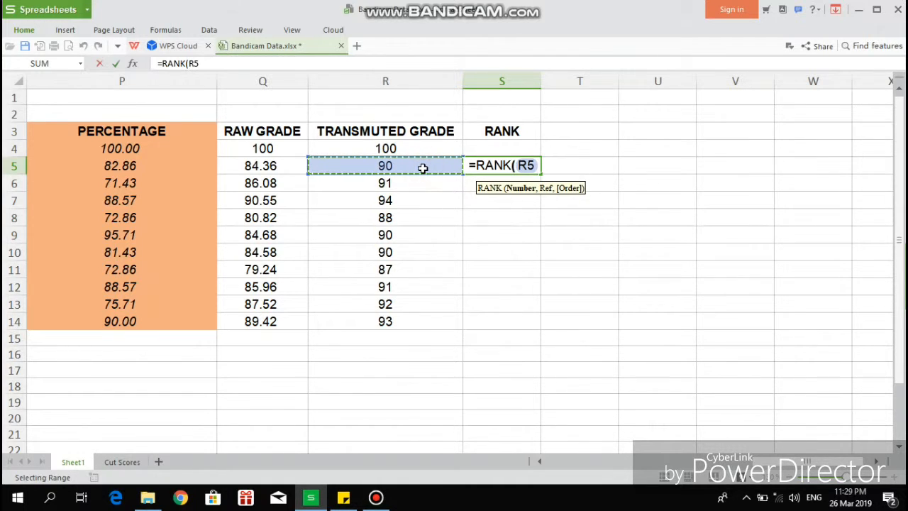
{"action": "left_click", "coordinate": [284, 64]}
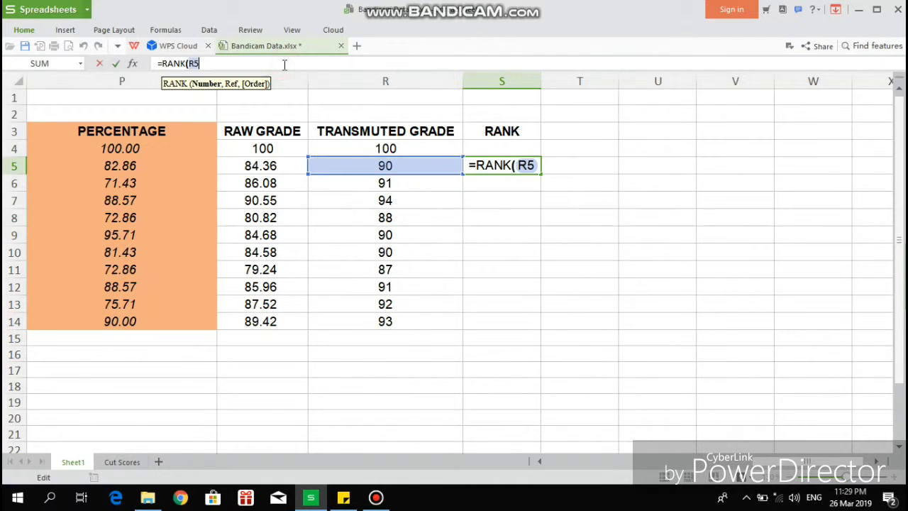
{"action": "type", "text": ","}
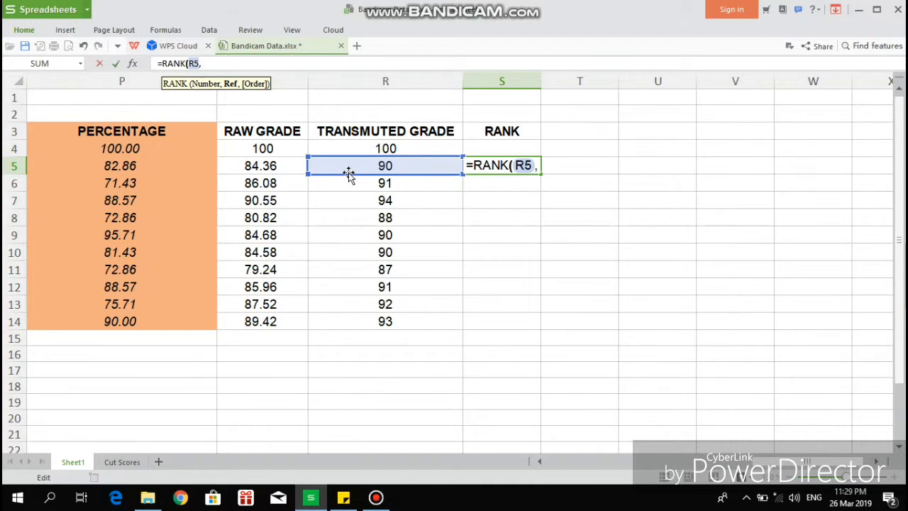
Add the comparison range to the S5 RANK formula as $R$5:R14, with its starting cell locked.
{"action": "type", "text": "R5"}
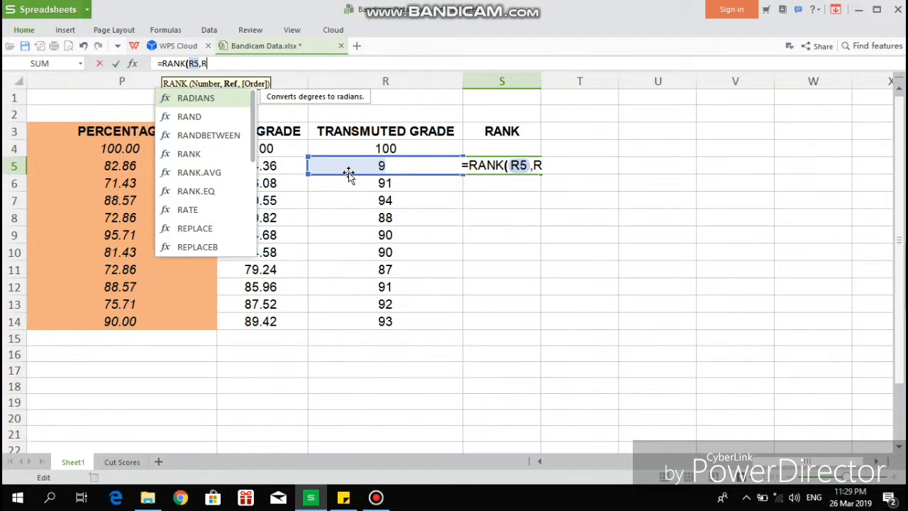
{"action": "left_click", "coordinate": [209, 64]}
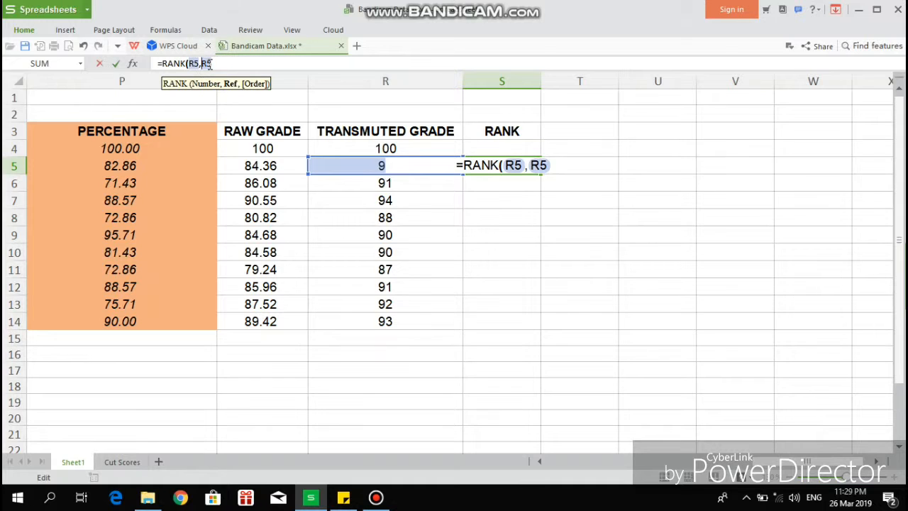
{"action": "type", "text": "$R"}
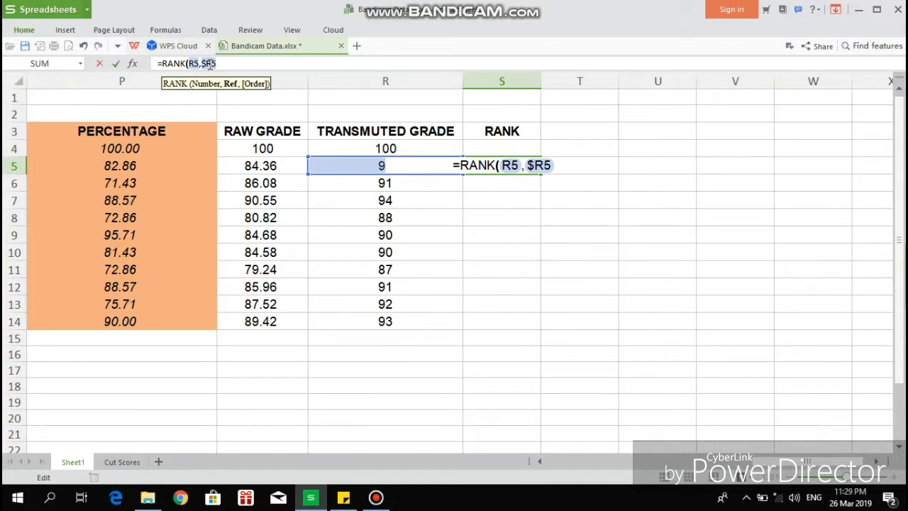
{"action": "type", "text": "$5:"}
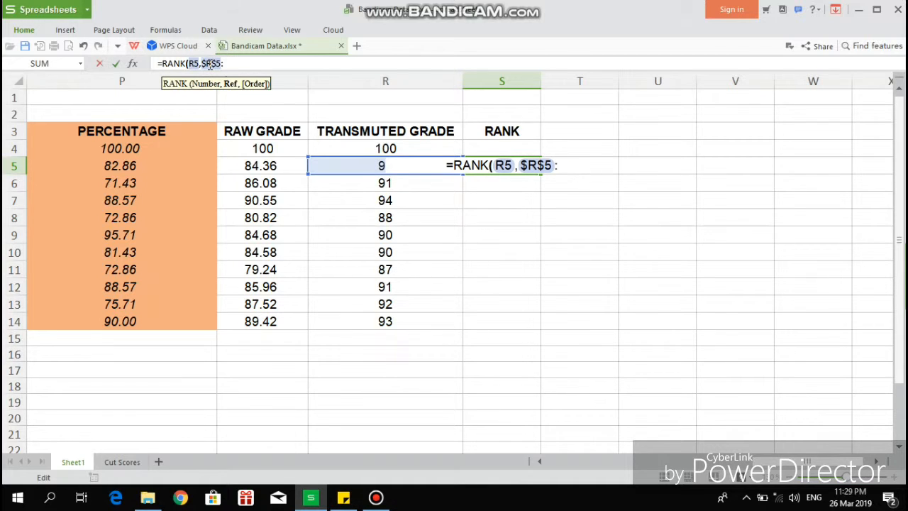
{"action": "left_click", "coordinate": [400, 326], "text": "shift"}
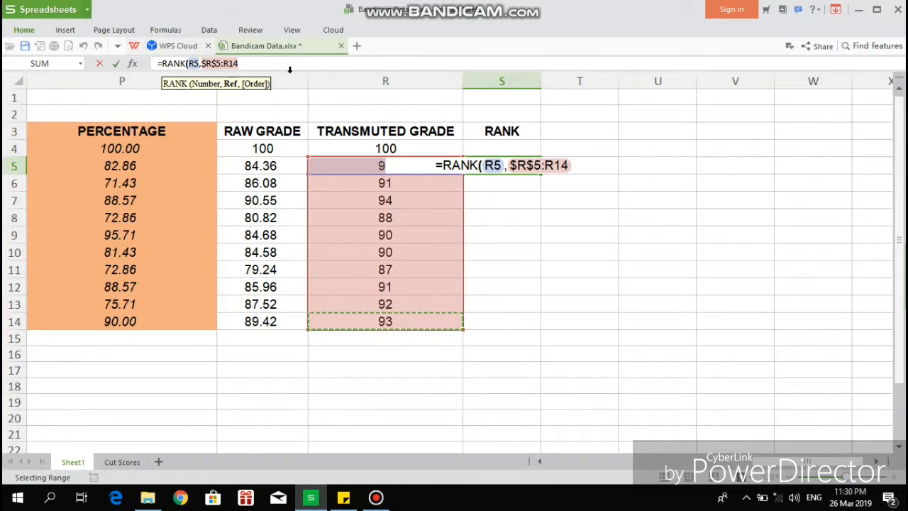
Lock the range's end cell as $R$14 and complete the S5 formula as =RANK(R5,$R$5:$R$14).
{"action": "left_click", "coordinate": [223, 63]}
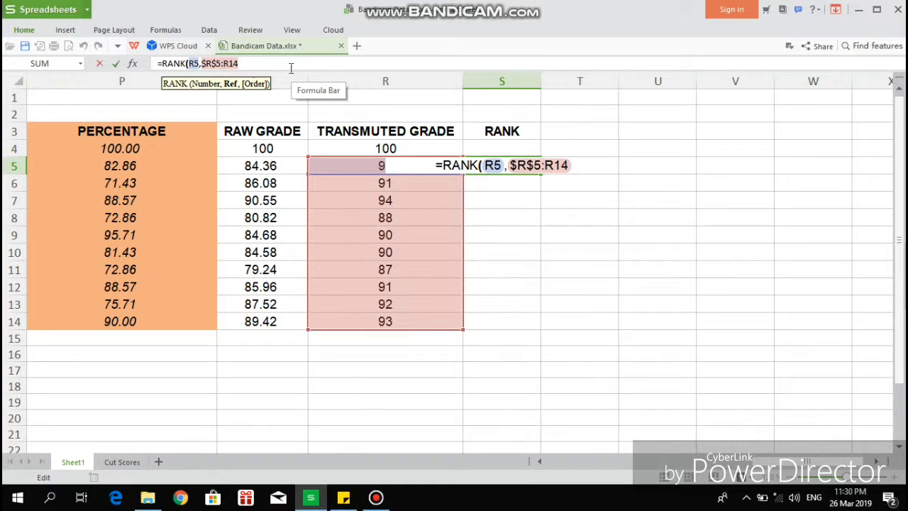
{"action": "type", "text": "&"}
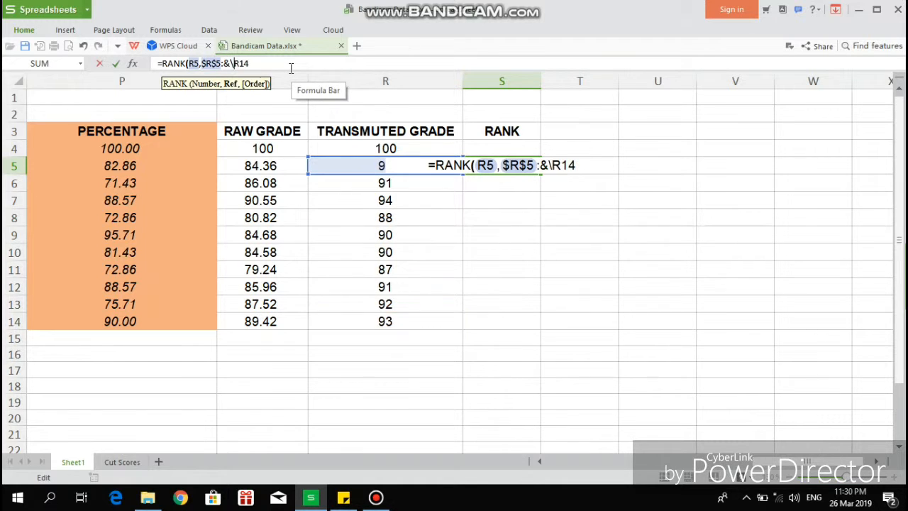
{"action": "key", "text": "BackSpace"}
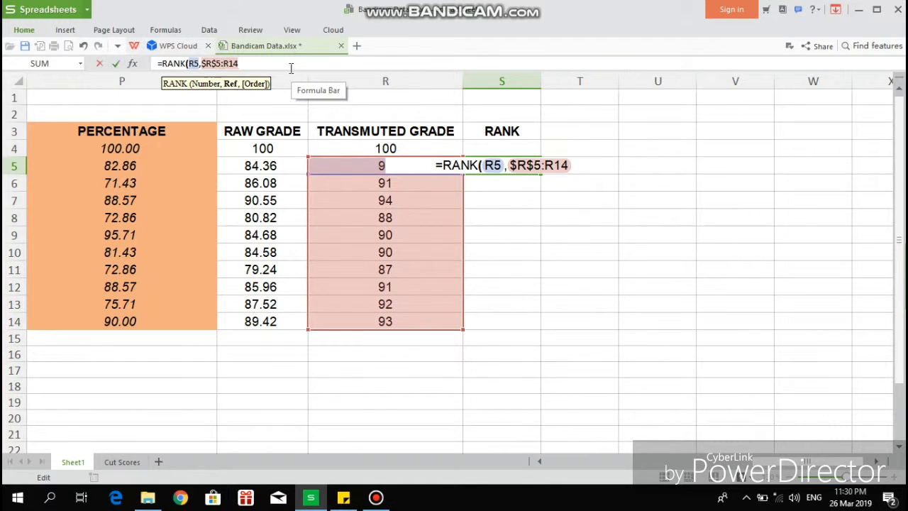
{"action": "type", "text": "$R"}
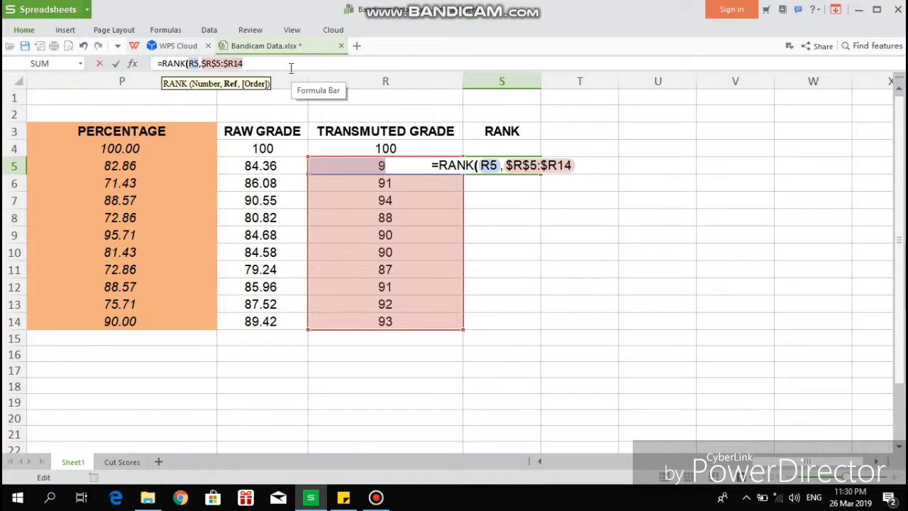
{"action": "type", "text": "$14"}
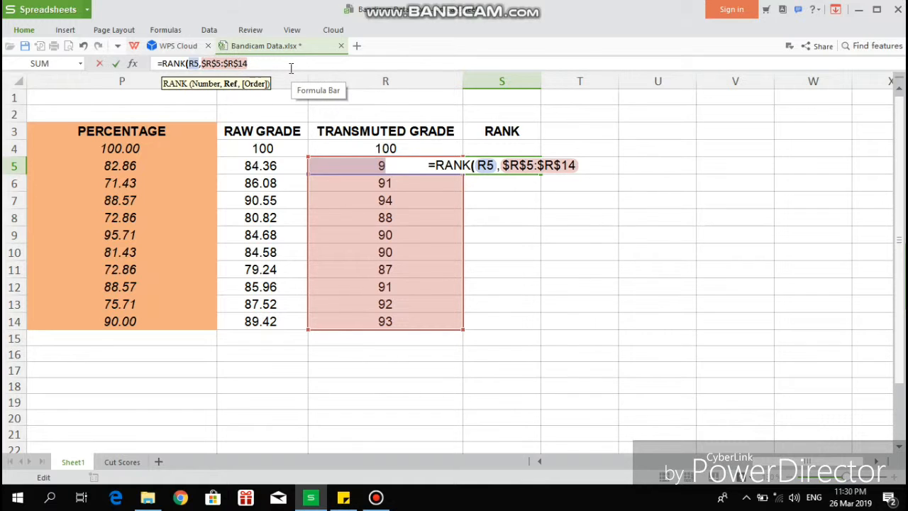
{"action": "type", "text": ")"}
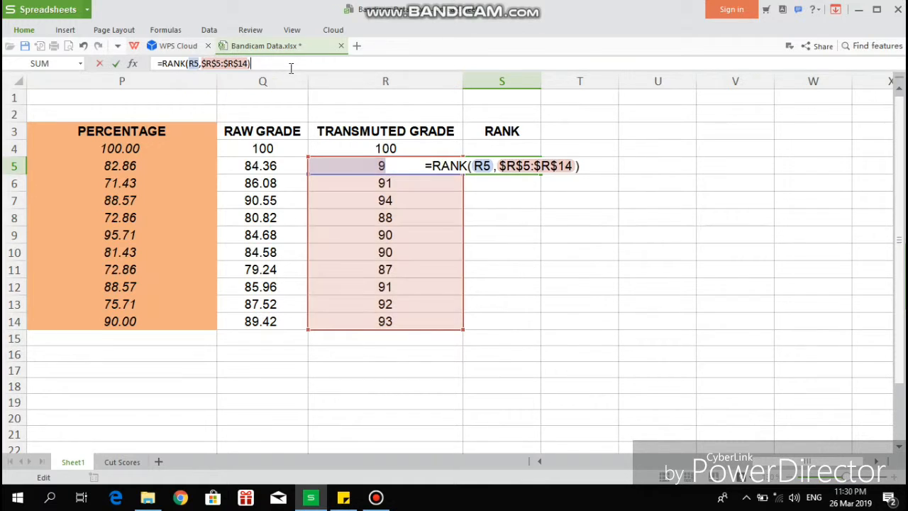
{"action": "key", "text": "Return"}
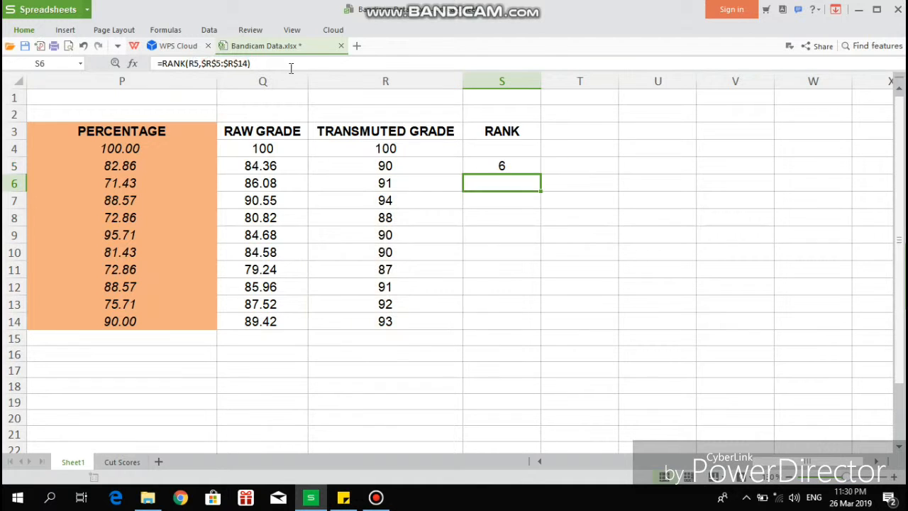
Fill the RANK formula from S5 down the column to S14.
{"action": "key", "text": "Up"}
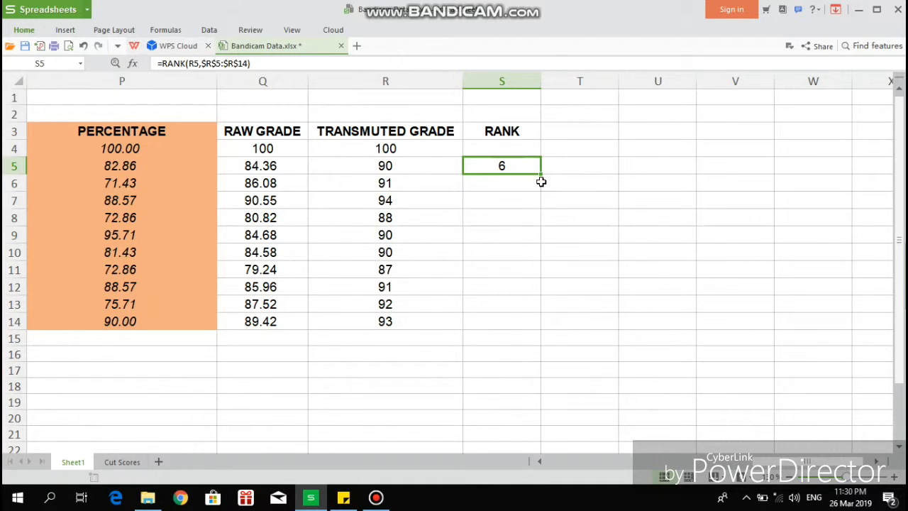
{"action": "left_click_drag", "start_coordinate": [539, 173], "coordinate": [525, 330]}
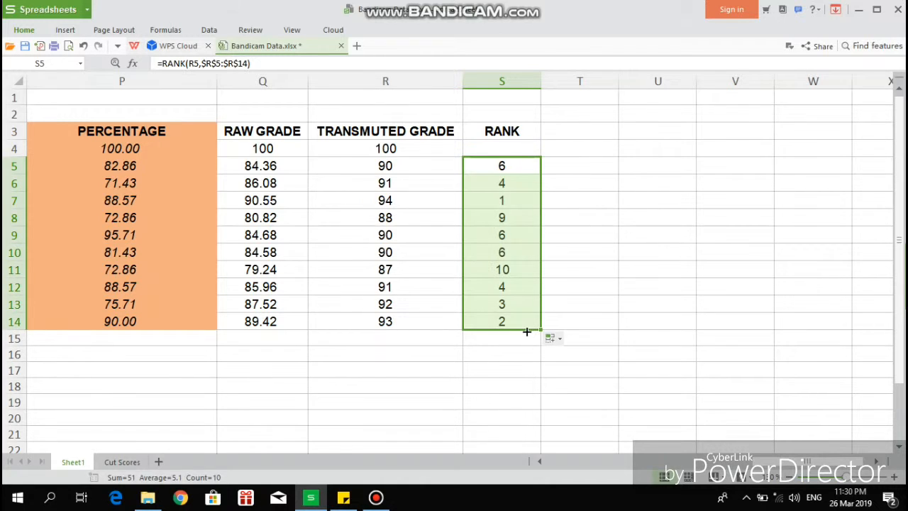
{"action": "left_click", "coordinate": [585, 263]}
Review the class record along row 11 from the computed grades back to the student number column.
{"action": "key", "text": "Left"}
{"action": "key", "text": "Left"}
{"action": "key", "text": "Left"}
{"action": "key", "text": "Left"}
{"action": "key", "text": "Left"}
{"action": "key", "text": "Left"}
{"action": "key", "text": "Left"}
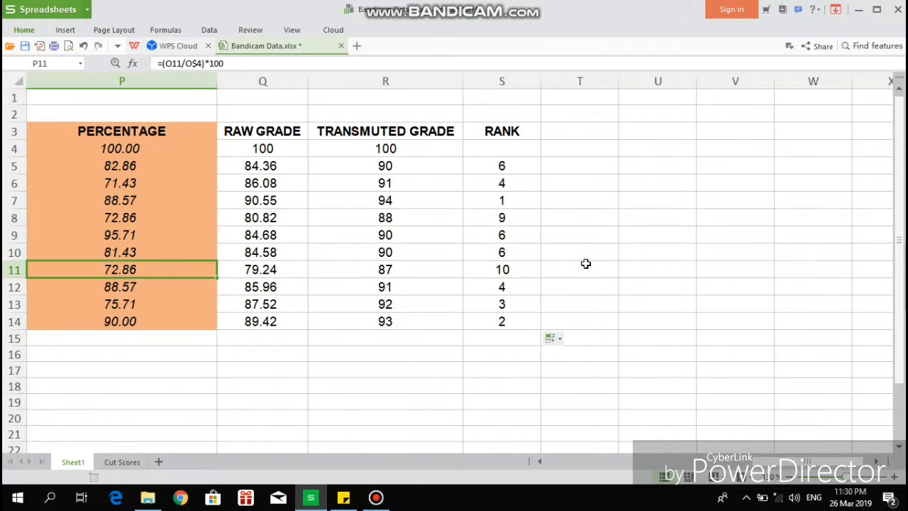
{"action": "key", "text": "Left"}
{"action": "key", "text": "Left"}
{"action": "key", "text": "Left"}
{"action": "key", "text": "Left"}
{"action": "key", "text": "Left"}
{"action": "key", "text": "Left"}
{"action": "key", "text": "Left"}
{"action": "key", "text": "Left"}
{"action": "key", "text": "Left"}
{"action": "key", "text": "Left"}
{"action": "key", "text": "Left"}
{"action": "key", "text": "Left"}
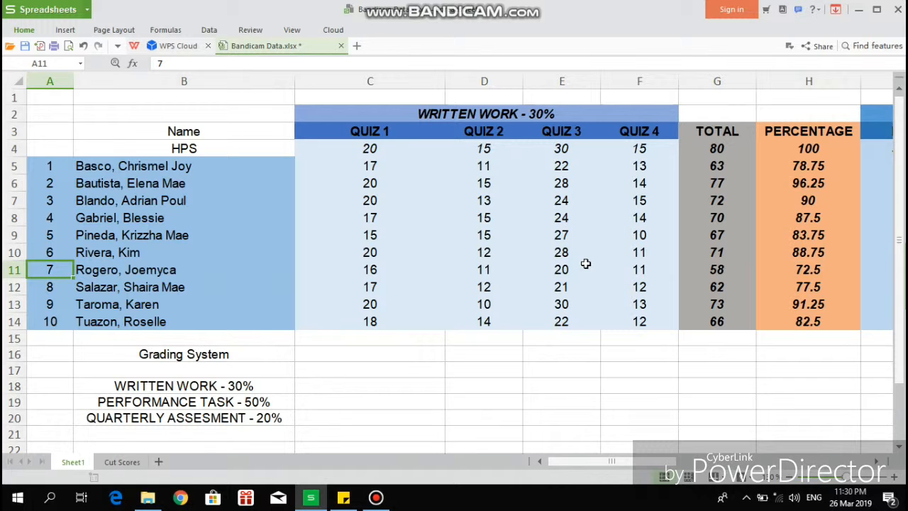
Examine the class record across from written work and performance tasks to the transmuted grades and ranks.
{"action": "key", "text": "Right"}
{"action": "key", "text": "Right"}
{"action": "key", "text": "Right"}
{"action": "key", "text": "Right"}
{"action": "key", "text": "Right"}
{"action": "key", "text": "Right"}
{"action": "key", "text": "Right"}
{"action": "key", "text": "Right"}
{"action": "key", "text": "Right"}
{"action": "key", "text": "Right"}
{"action": "key", "text": "Right"}
{"action": "key", "text": "Right"}
{"action": "key", "text": "Right"}
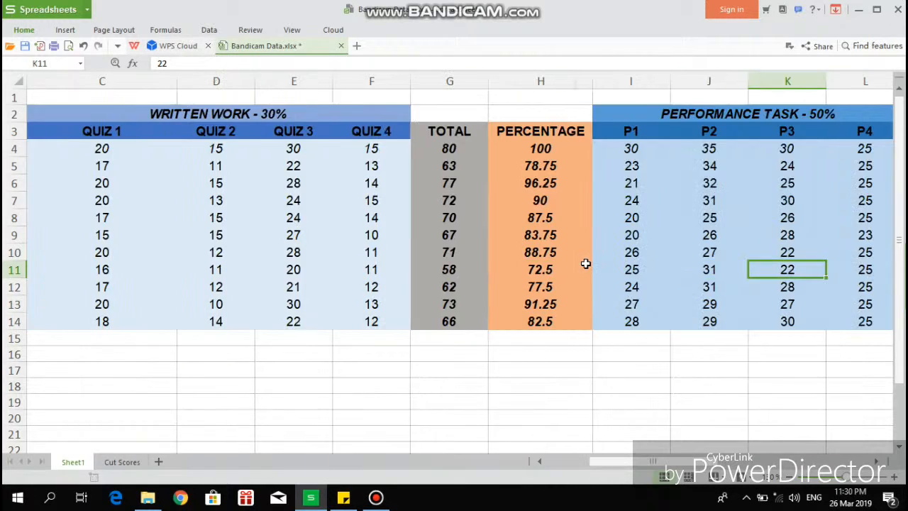
{"action": "key", "text": "Right"}
{"action": "key", "text": "Right"}
{"action": "key", "text": "Right"}
{"action": "key", "text": "Right"}
{"action": "key", "text": "Right"}
{"action": "key", "text": "Right"}
{"action": "key", "text": "Right"}
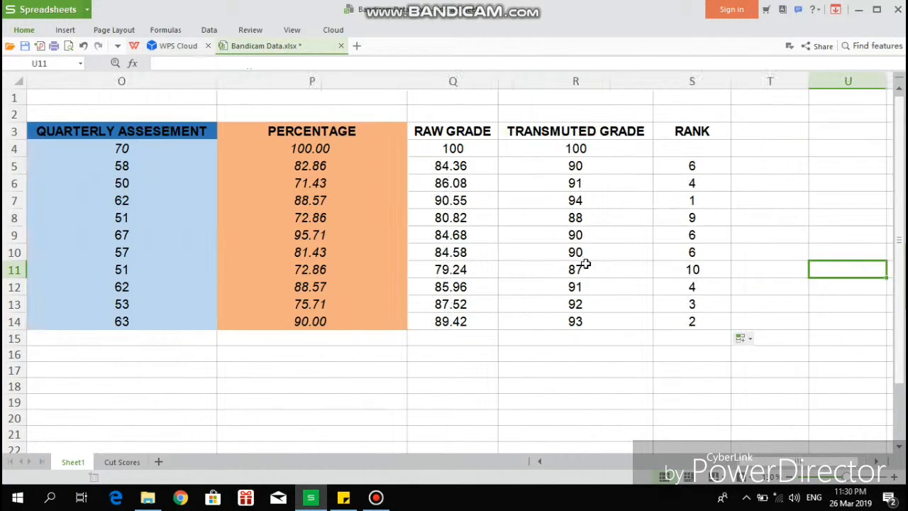